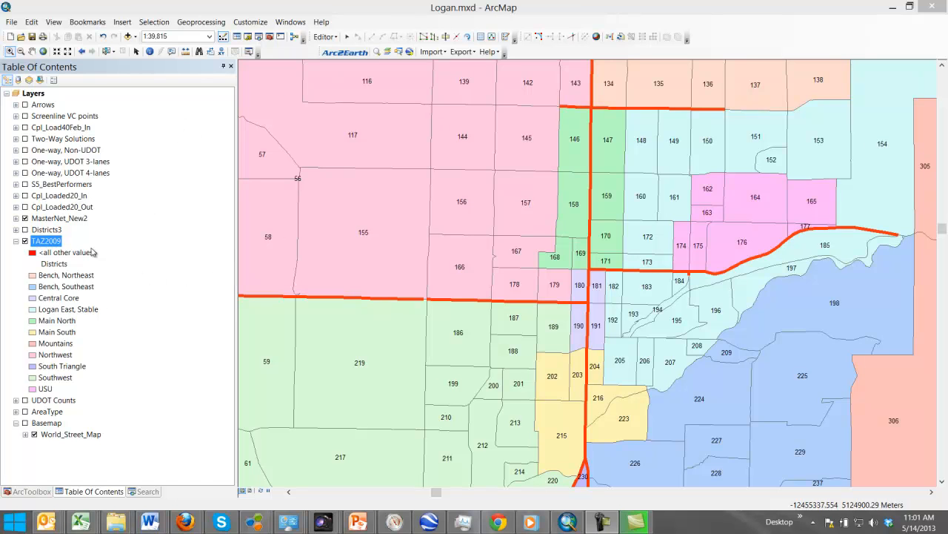
Add TAZ_Analysis.csv from the Class_LoganSEanalysis\Output folder under UofU Modeling Class\Class Startup, and list the layers by drawing order.
click(129, 37)
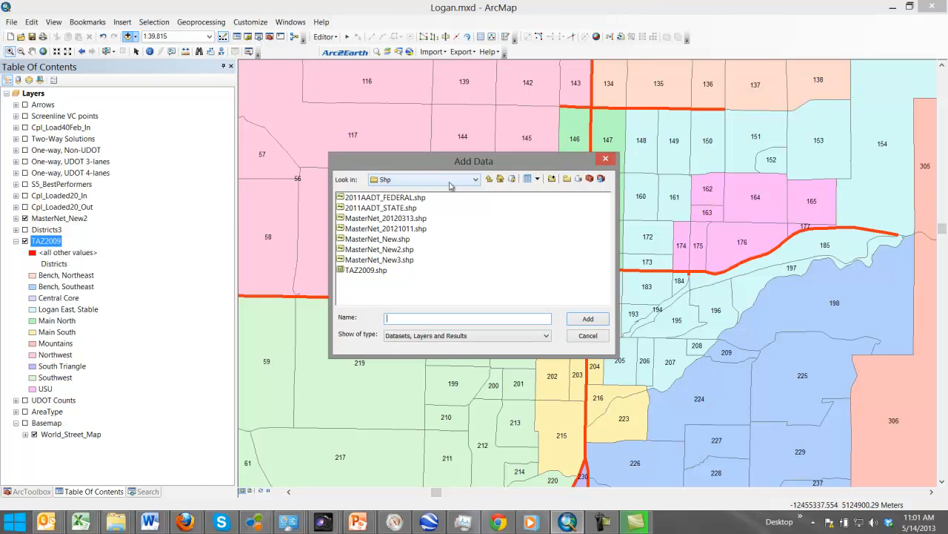
click(475, 182)
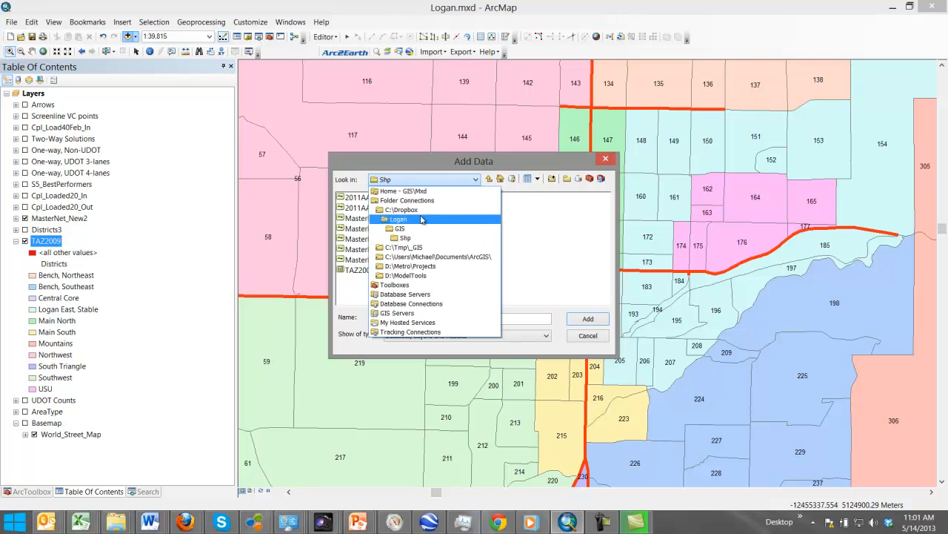
click(409, 266)
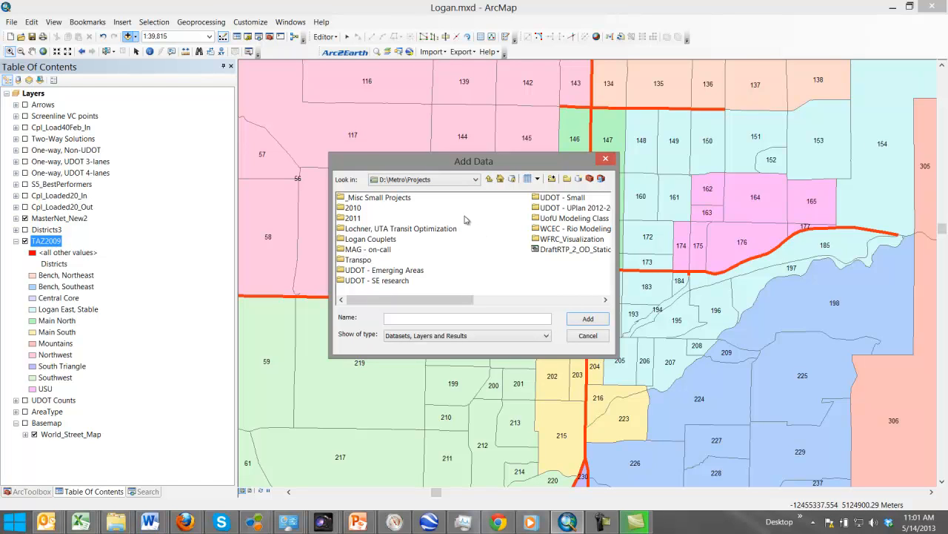
double_click(561, 220)
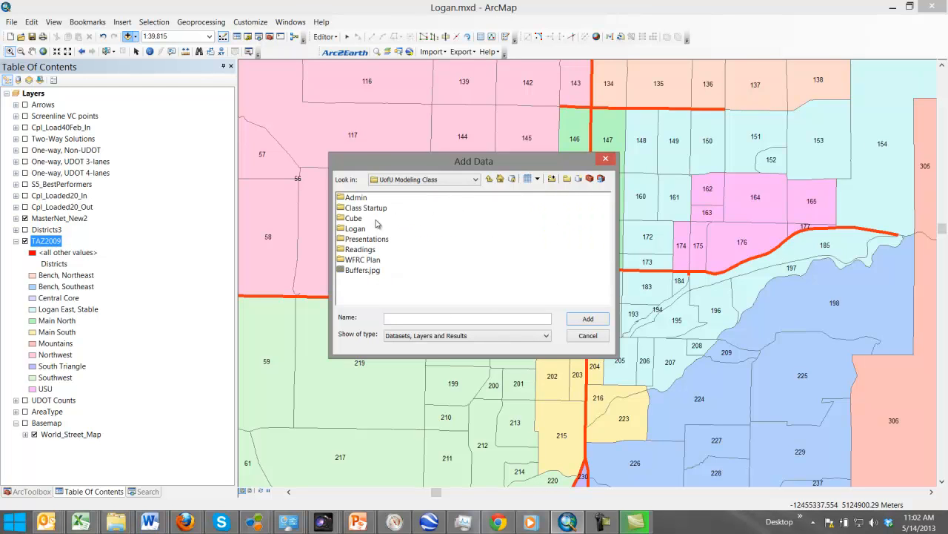
double_click(356, 210)
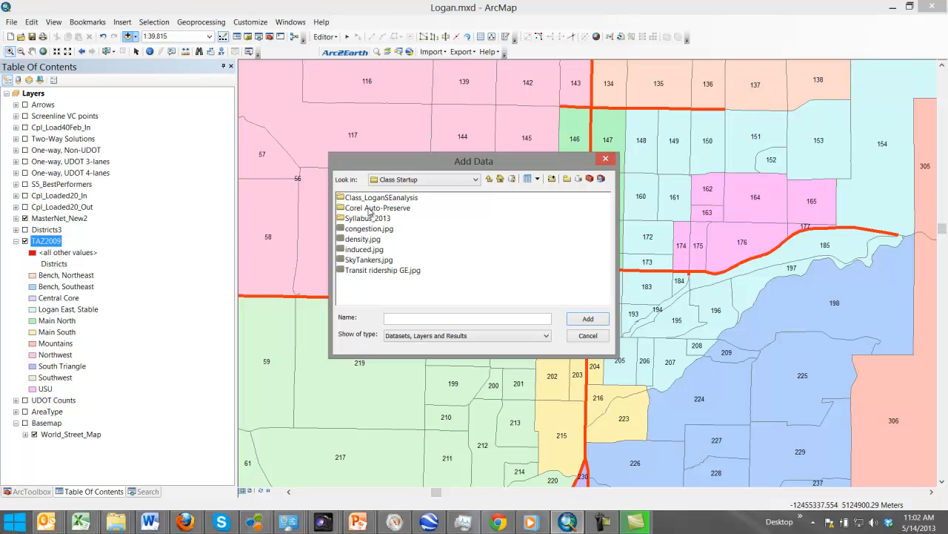
double_click(376, 199)
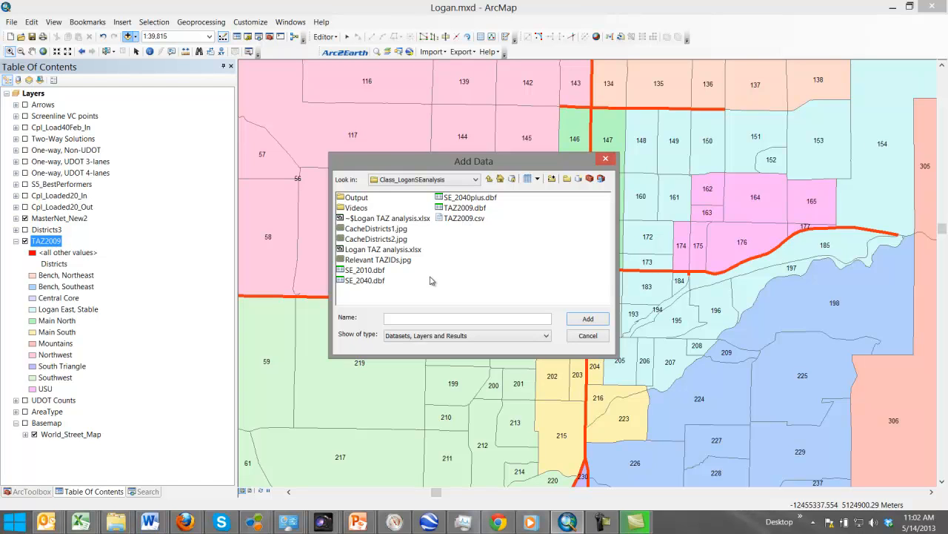
double_click(360, 200)
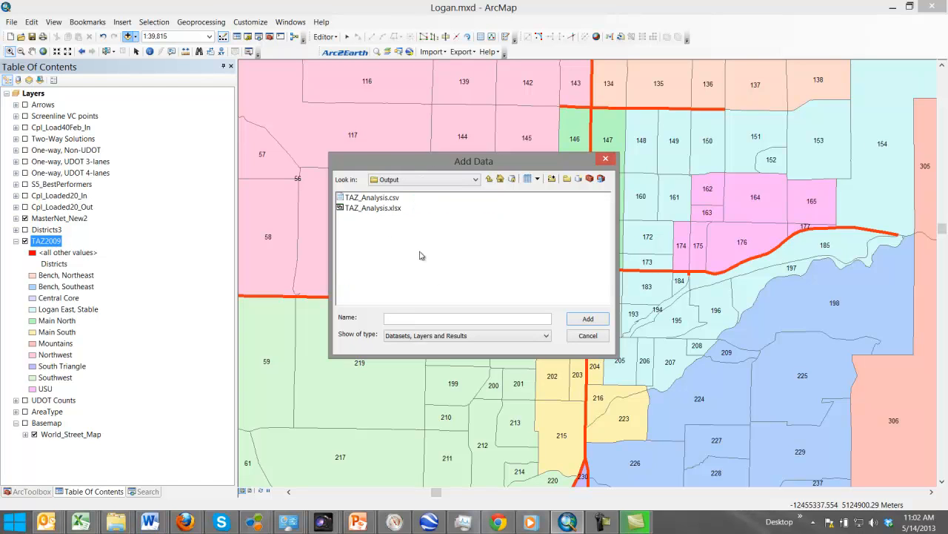
click(377, 200)
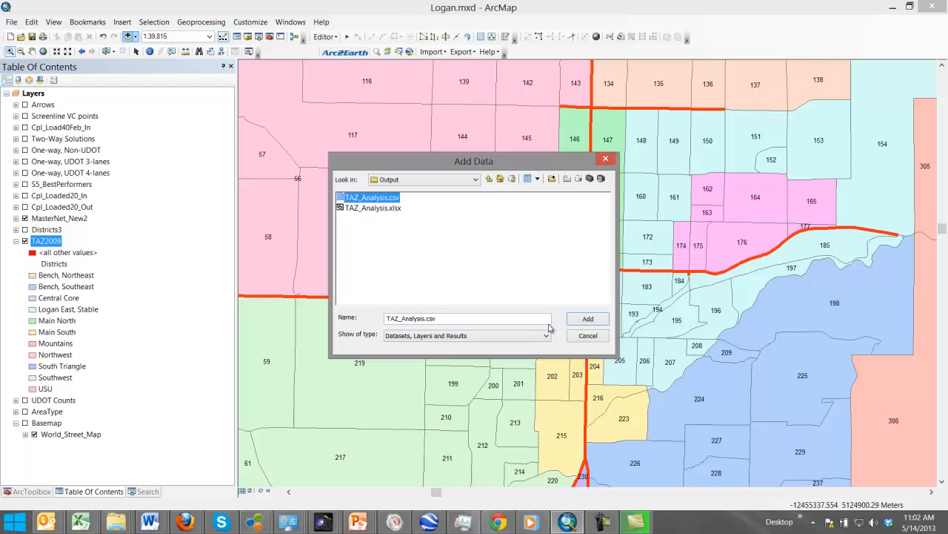
click(587, 320)
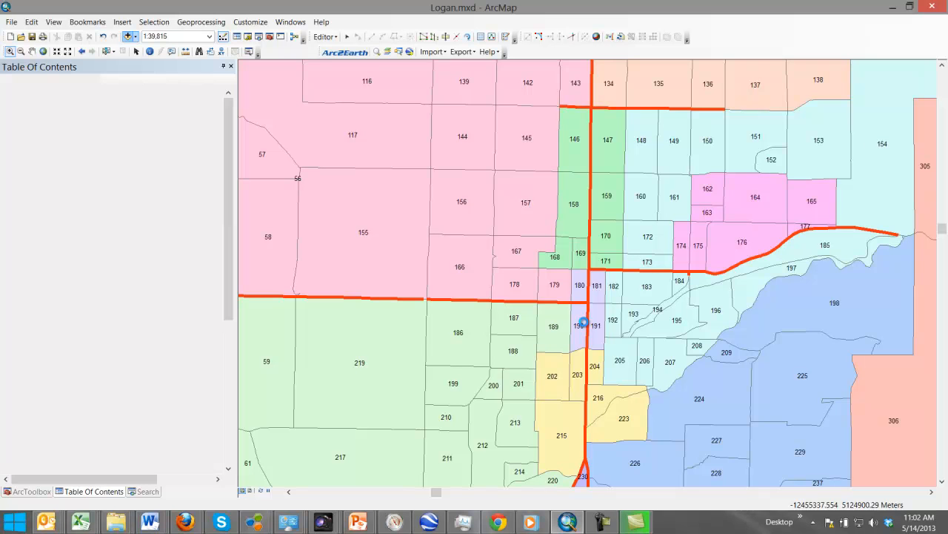
drag(229, 404, 245, 97)
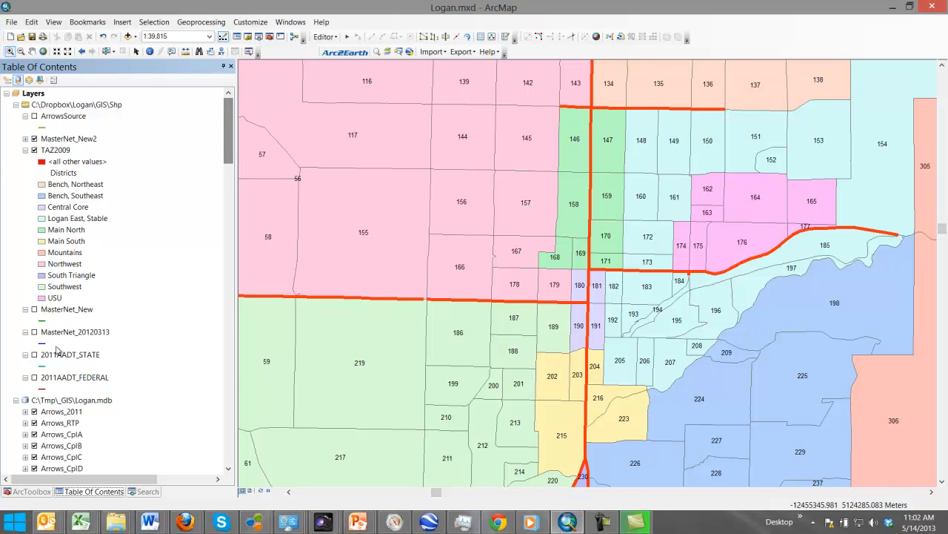
click(8, 80)
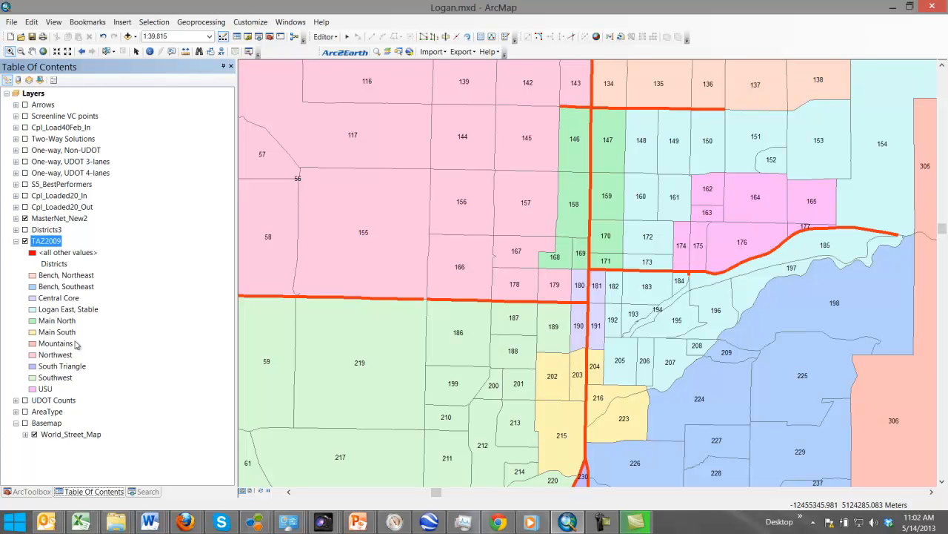
Duplicate the TAZ2009 layer within the Layers data frame and place the copy between Districts3 and the original TAZ2009.
right_click(49, 245)
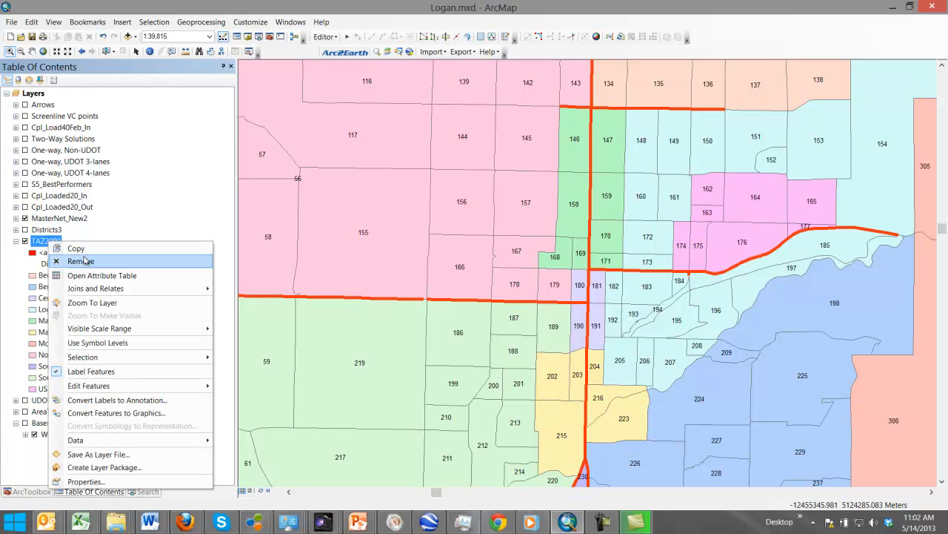
click(74, 249)
click(35, 95)
right_click(36, 97)
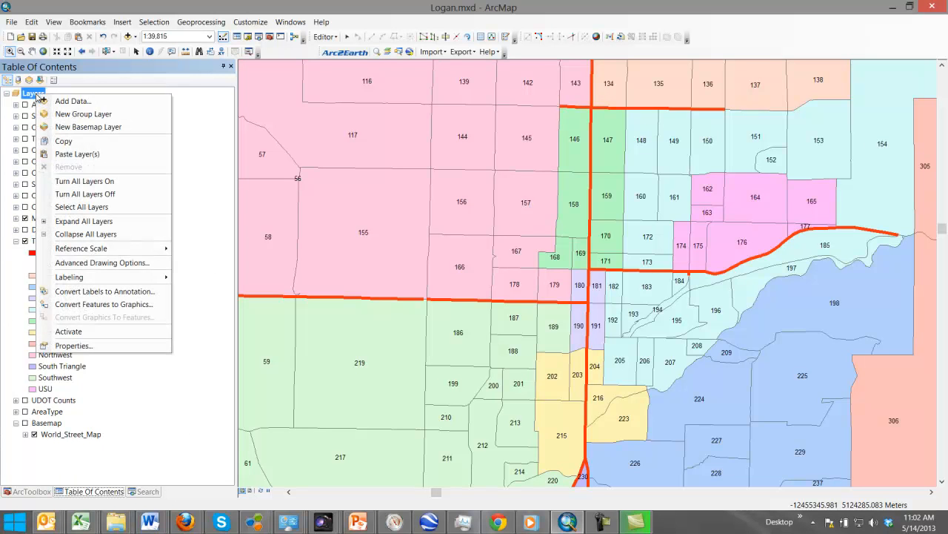
click(74, 154)
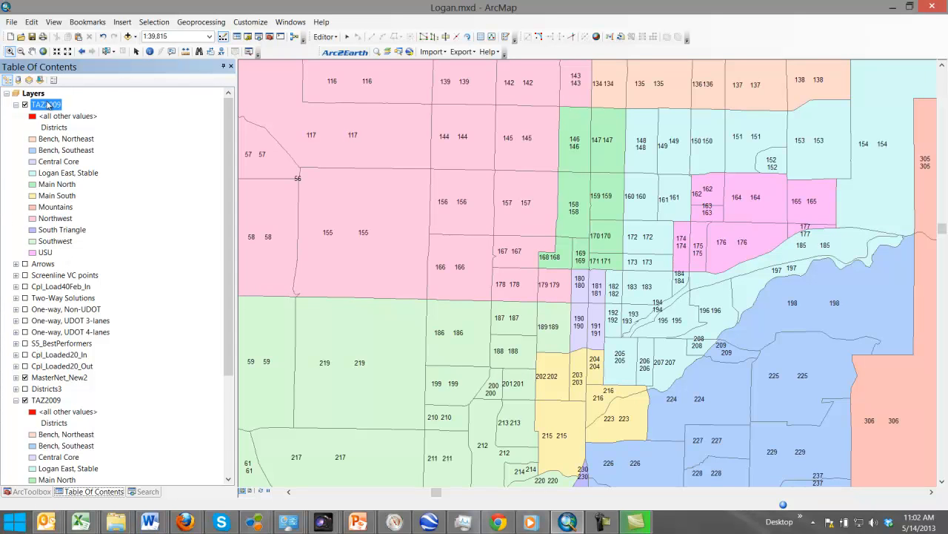
drag(46, 393, 46, 393)
Collapse the legend of the original, lower TAZ2009 layer and turn off its visibility.
click(15, 400)
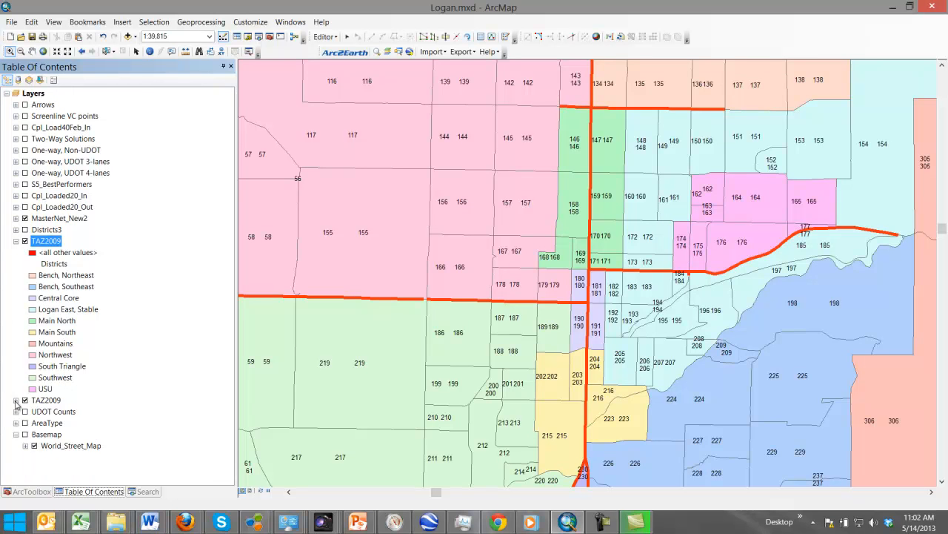
click(25, 401)
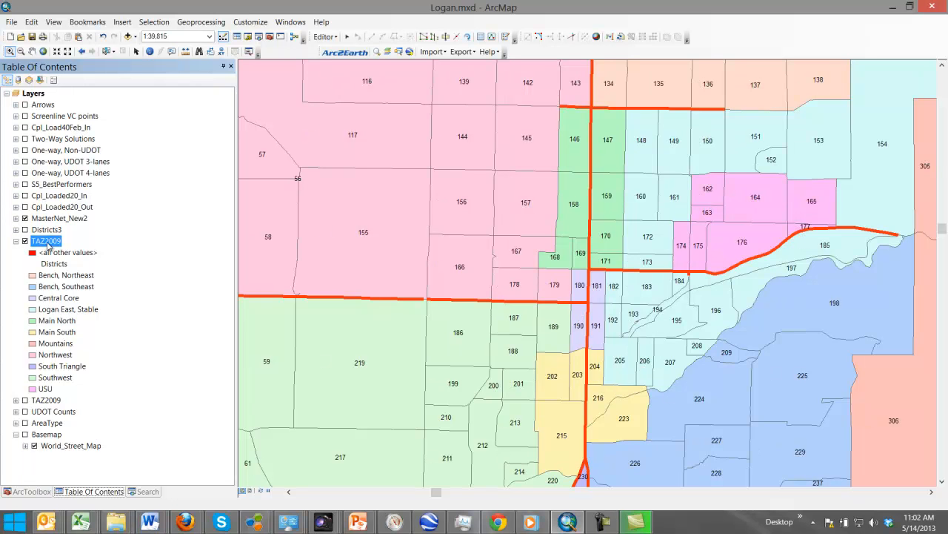
double_click(48, 243)
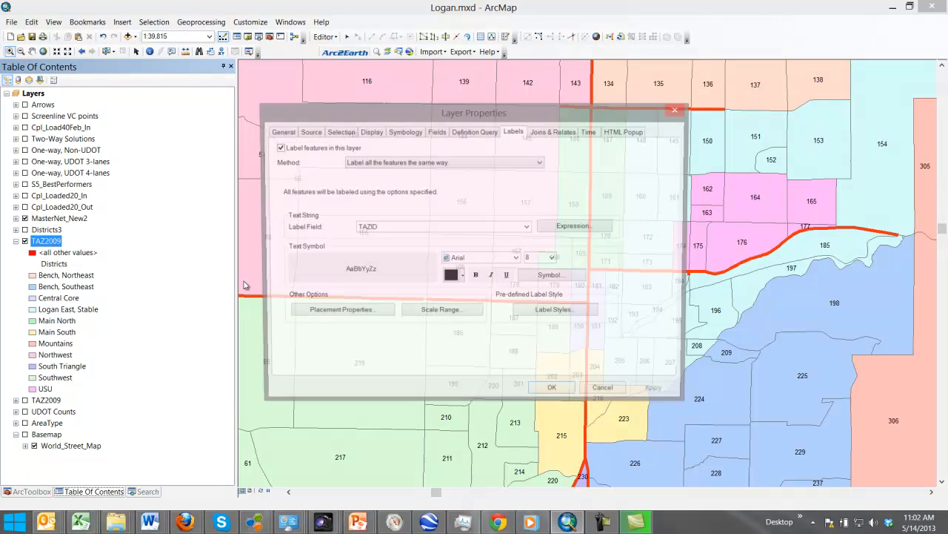
click(617, 394)
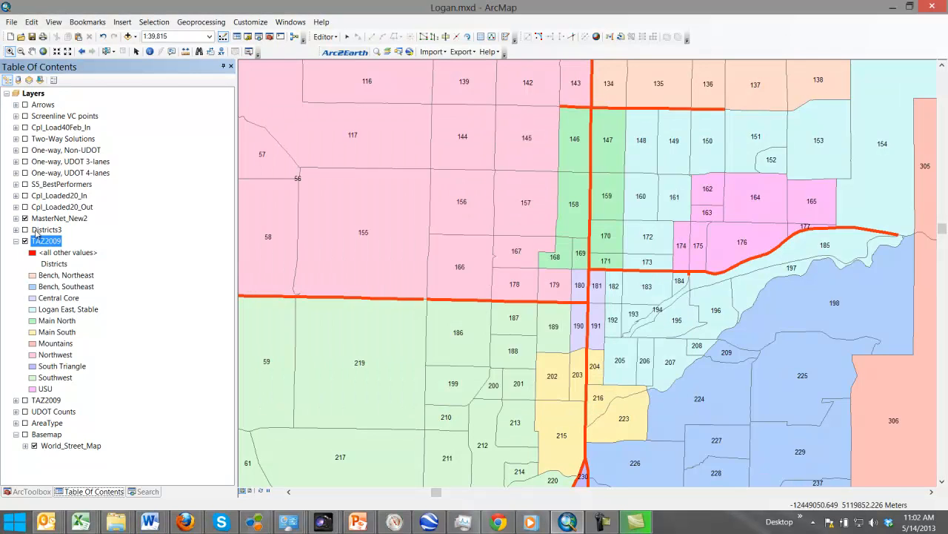
Join the TAZ_Analysis.csv table to the visible TAZ2009 layer, matching TAZID to TAZID and keeping all records.
right_click(41, 243)
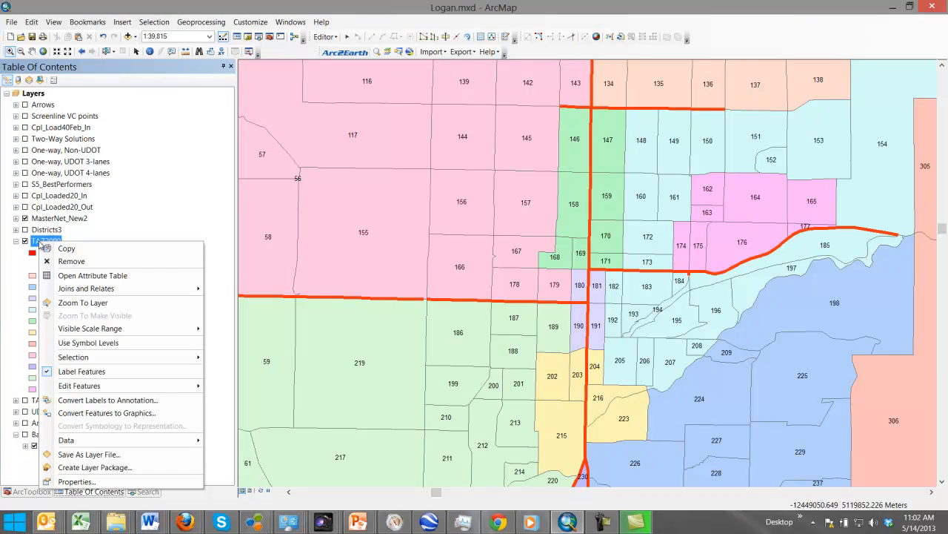
mouse_move(87, 290)
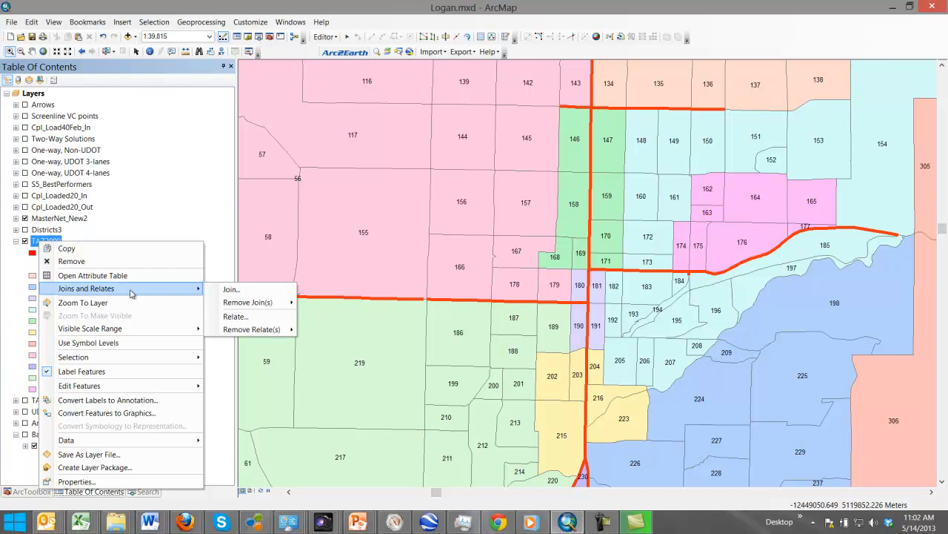
click(235, 290)
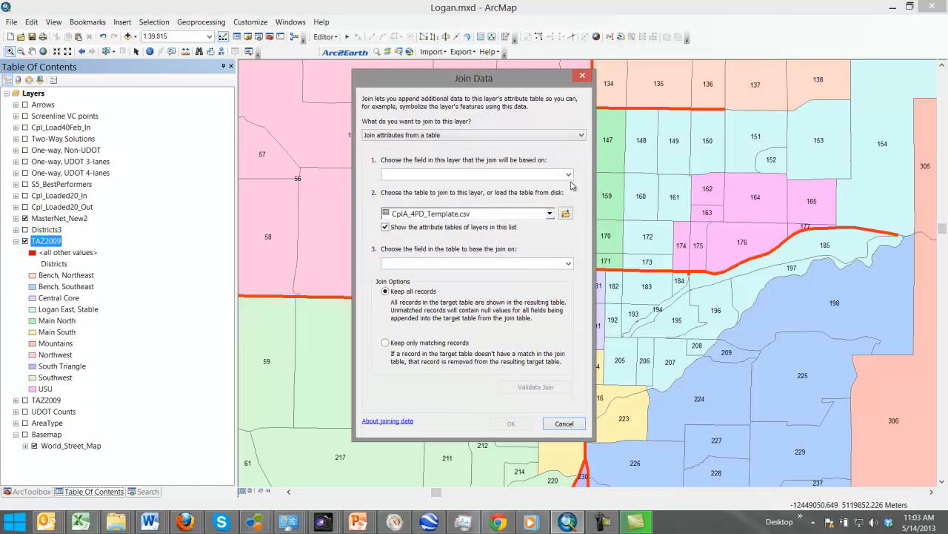
click(568, 175)
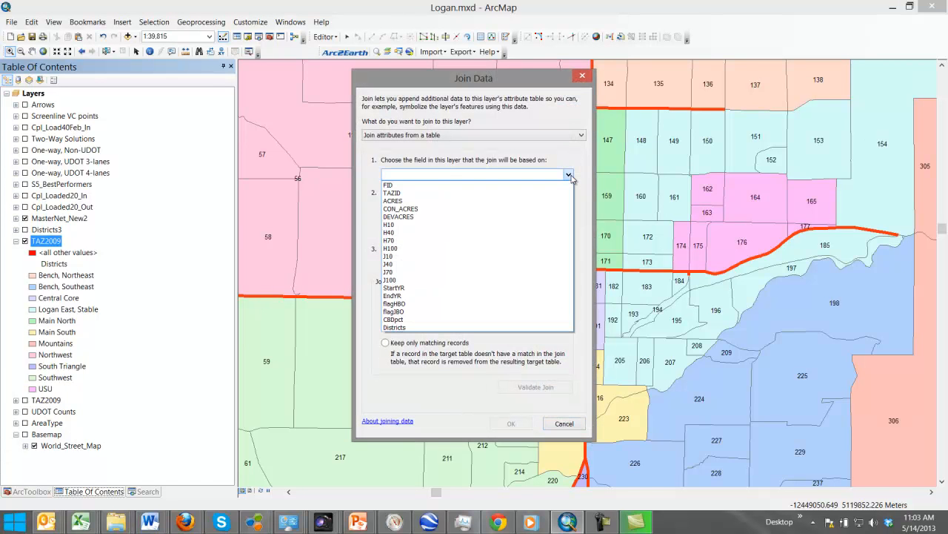
click(396, 194)
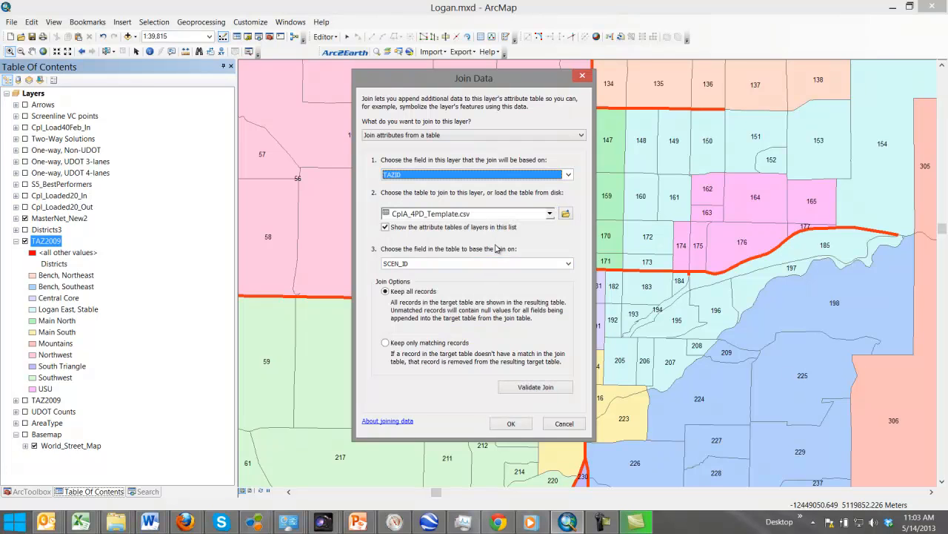
click(552, 215)
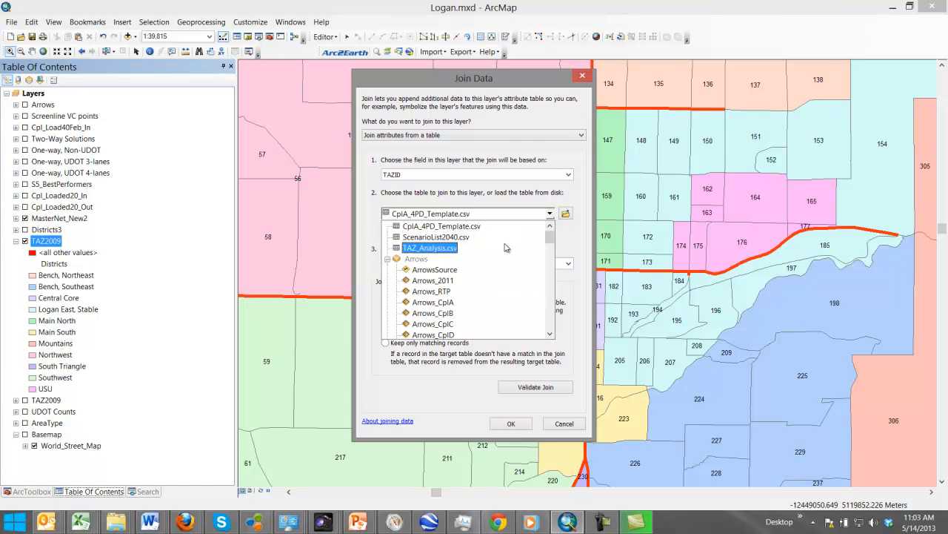
click(442, 252)
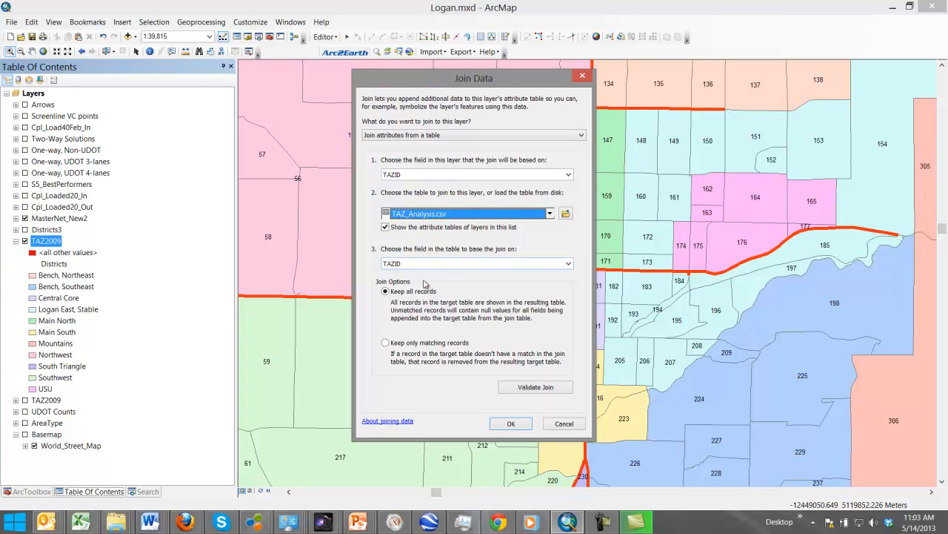
click(569, 264)
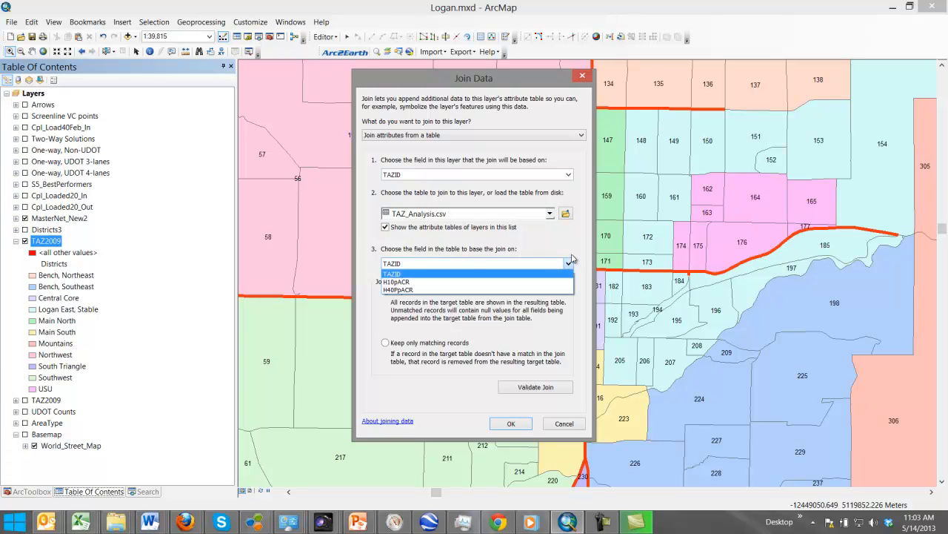
click(572, 262)
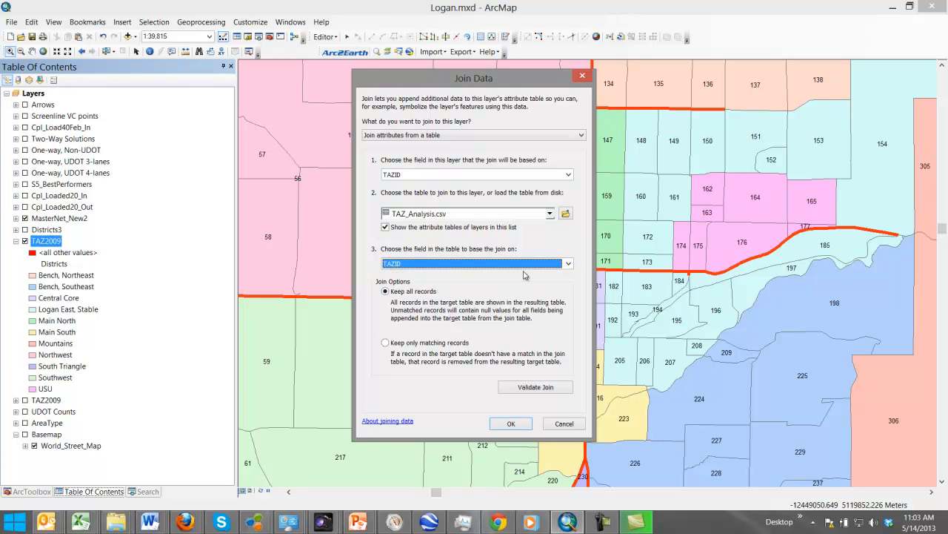
click(512, 425)
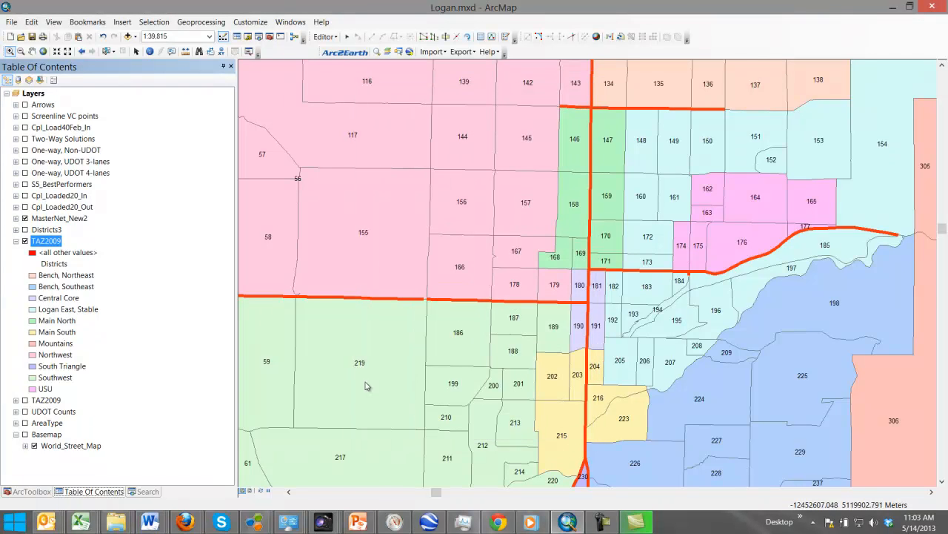
Open the attribute table of the joined TAZ2009 layer and examine its TAZID, H10pACR and H40PpACR columns.
right_click(49, 243)
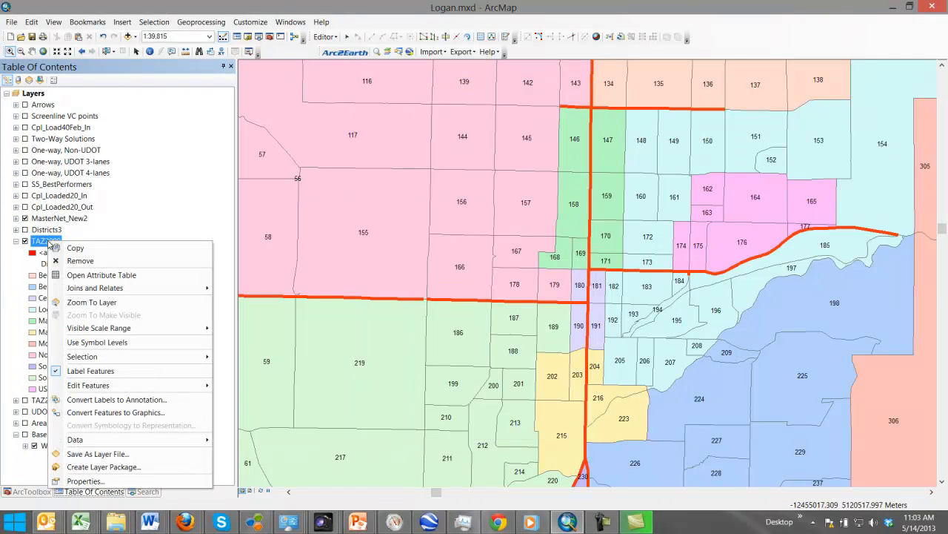
click(78, 275)
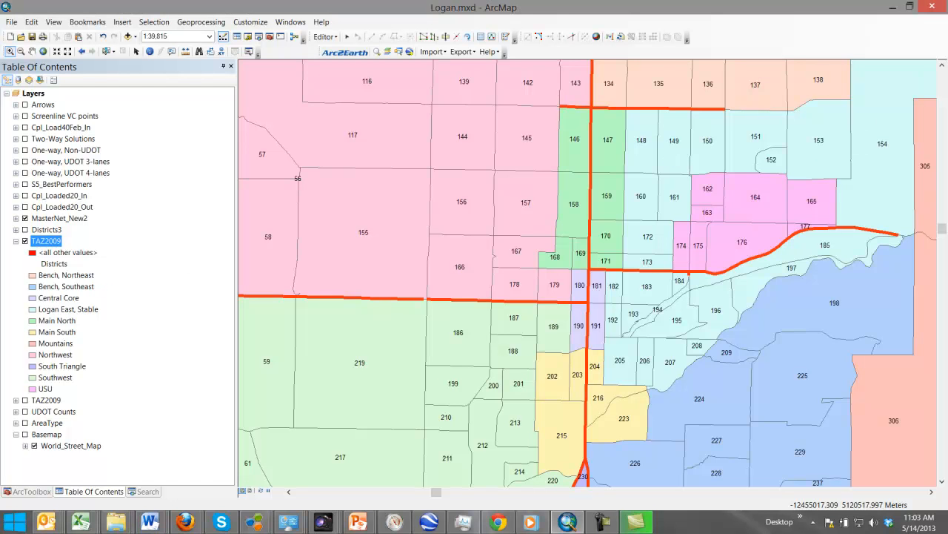
drag(947, 147, 572, 131)
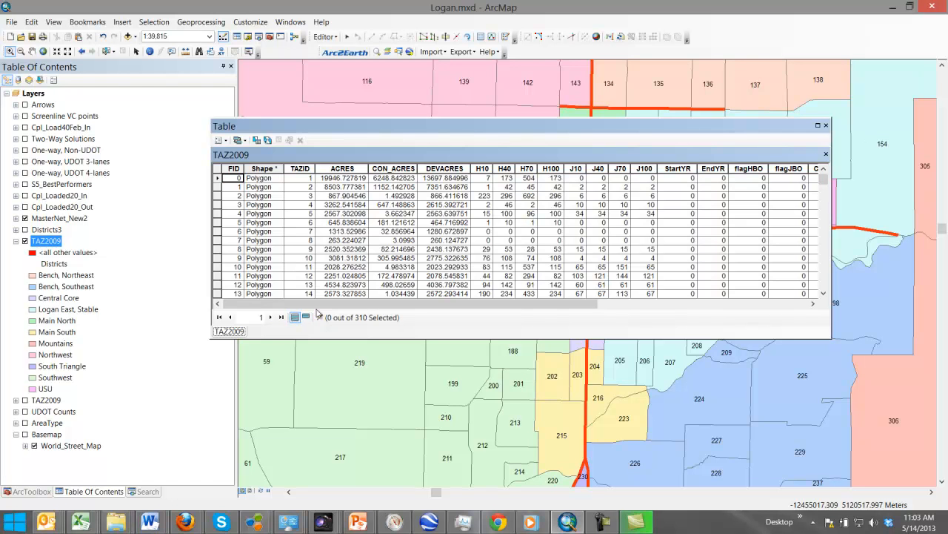
click(483, 231)
drag(525, 303, 386, 245)
click(300, 169)
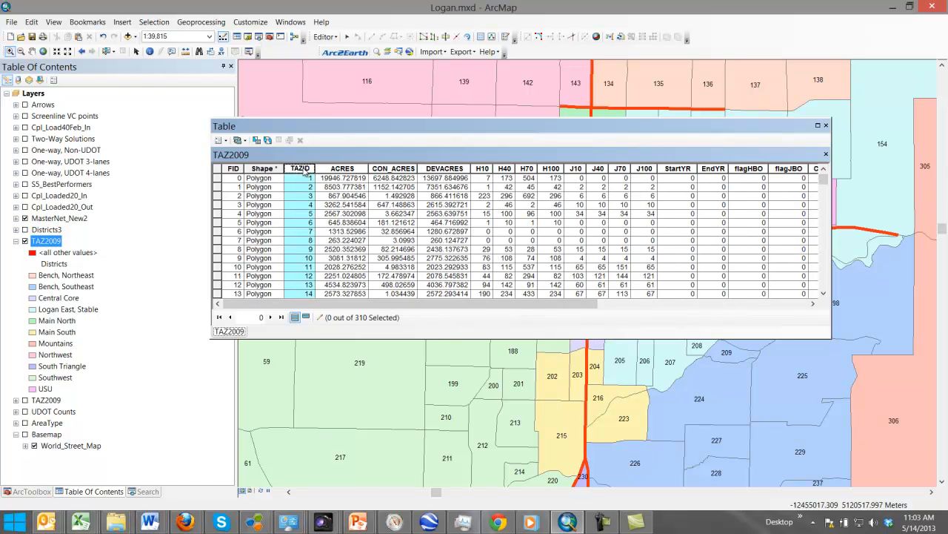
drag(463, 308, 768, 337)
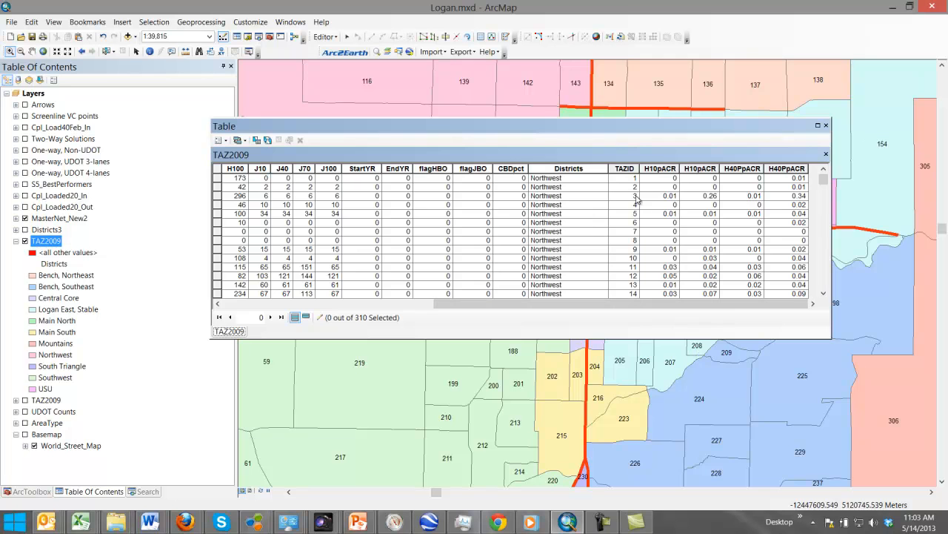
drag(624, 169, 773, 167)
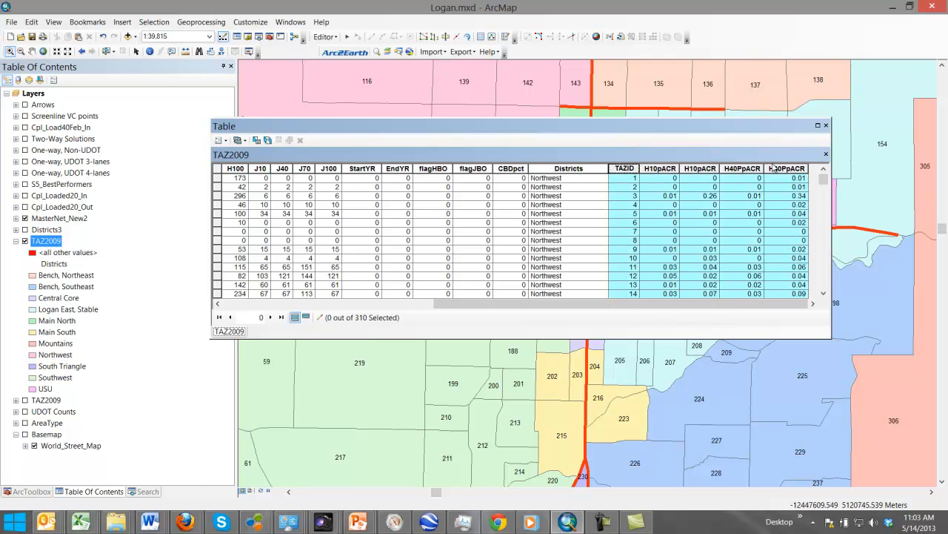
click(672, 196)
click(674, 251)
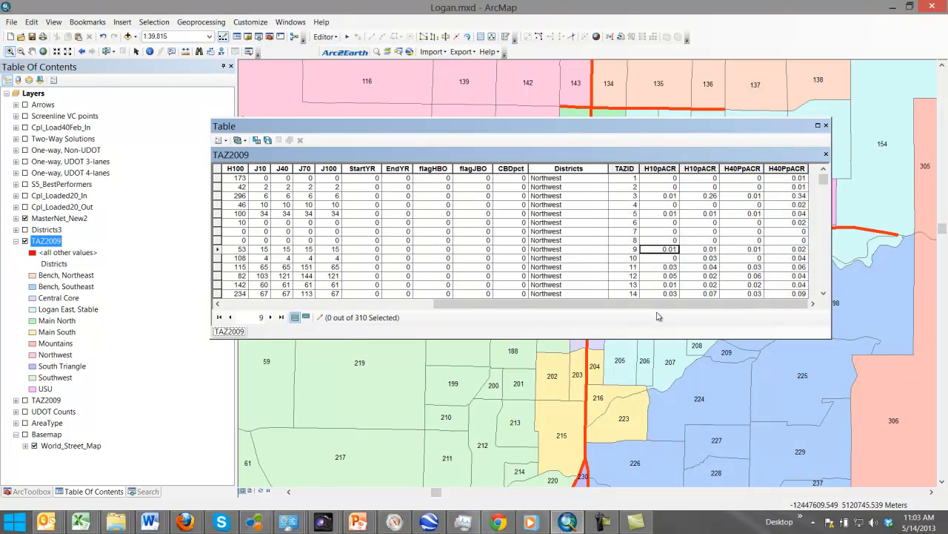
Change the joined TAZ2009 layer's symbology to graduated colors with a light orange to red color ramp.
drag(471, 304, 259, 304)
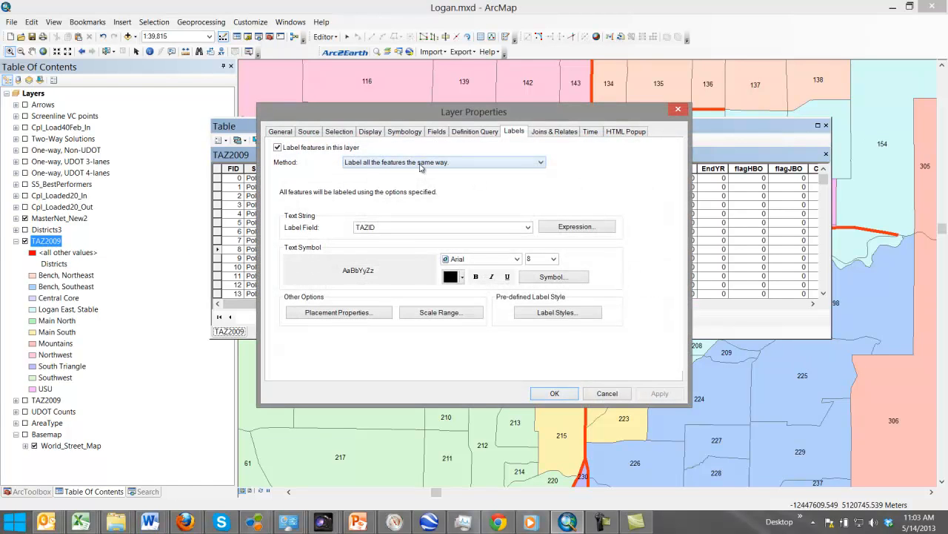
click(415, 130)
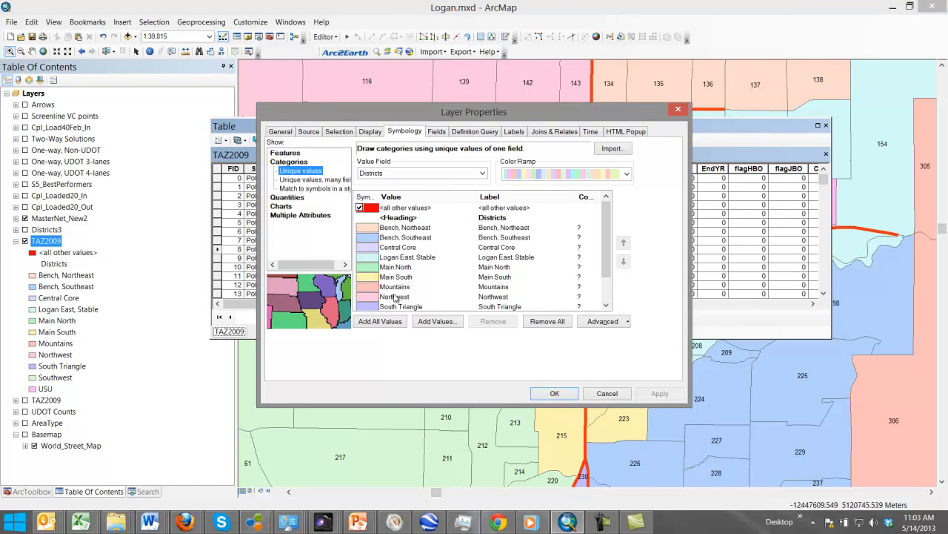
click(459, 175)
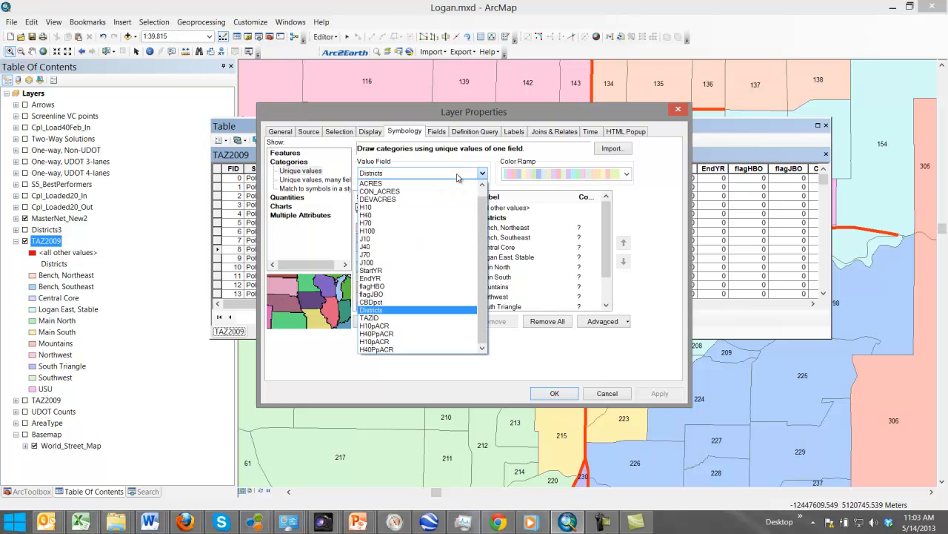
click(381, 326)
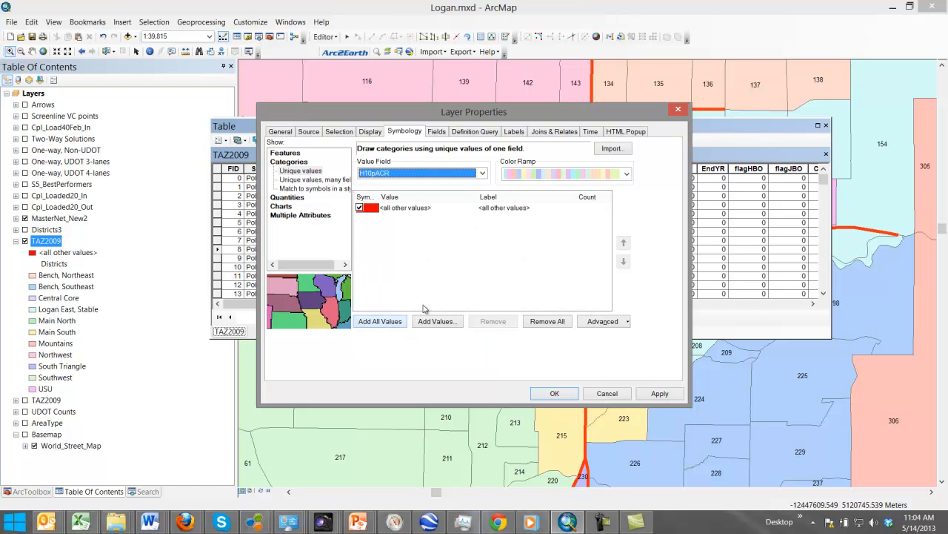
click(289, 197)
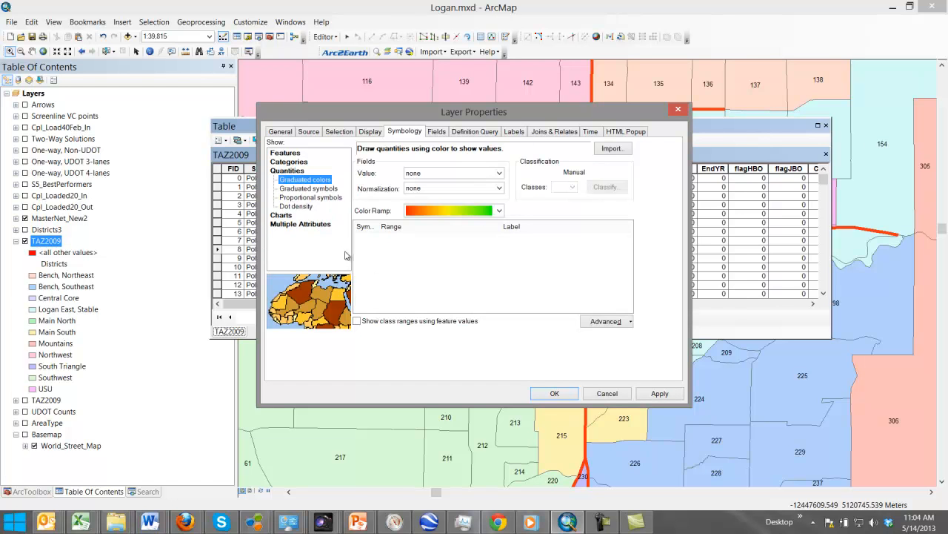
click(499, 210)
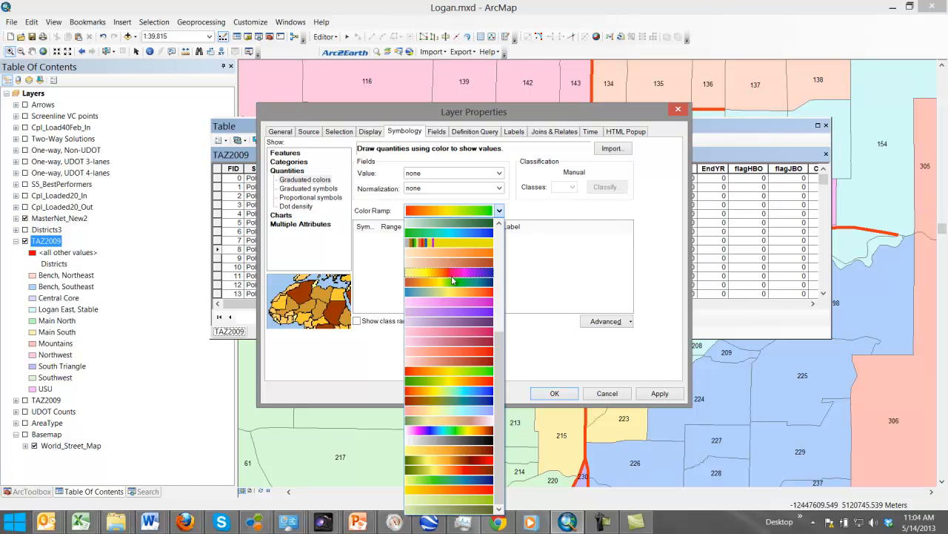
drag(500, 346, 512, 317)
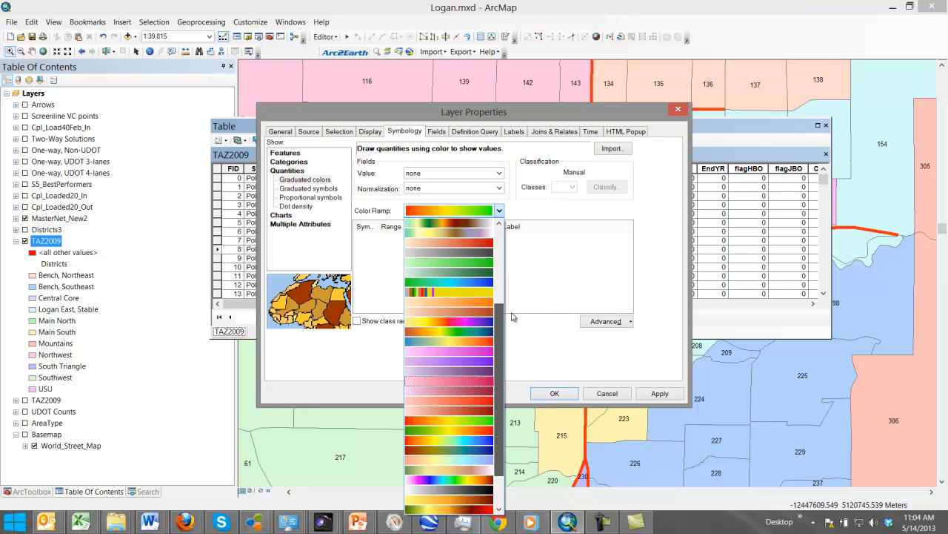
click(457, 243)
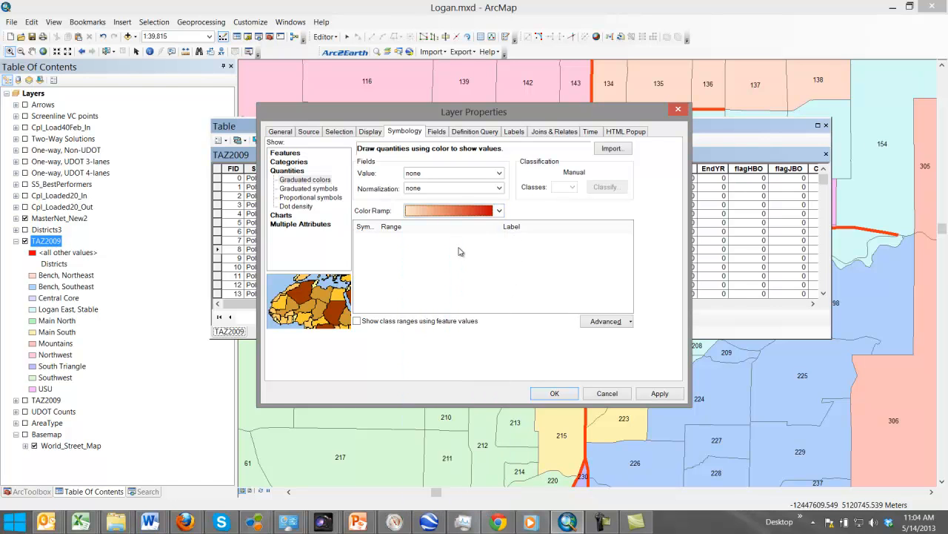
click(554, 394)
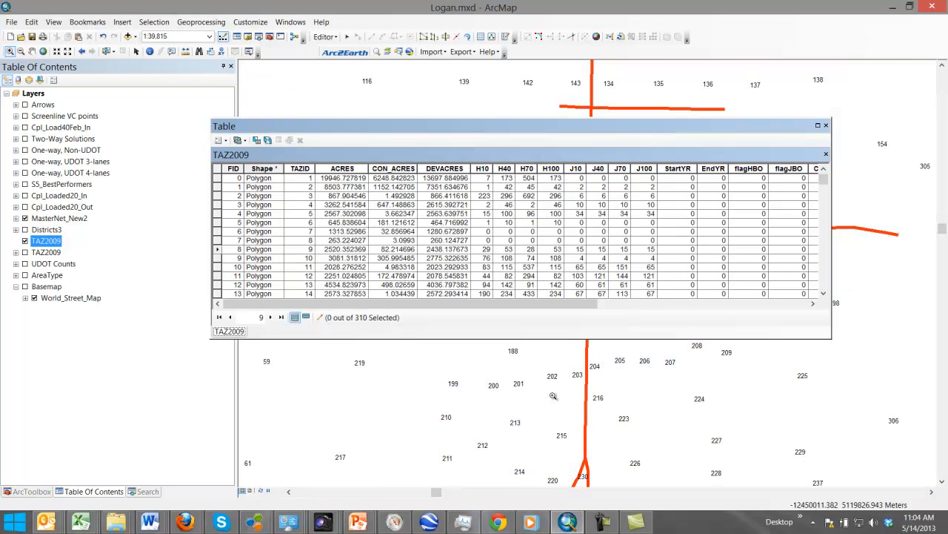
Symbolize the joined TAZ2009 layer's graduated colors by the second H10pACR field and apply it to the map.
double_click(42, 242)
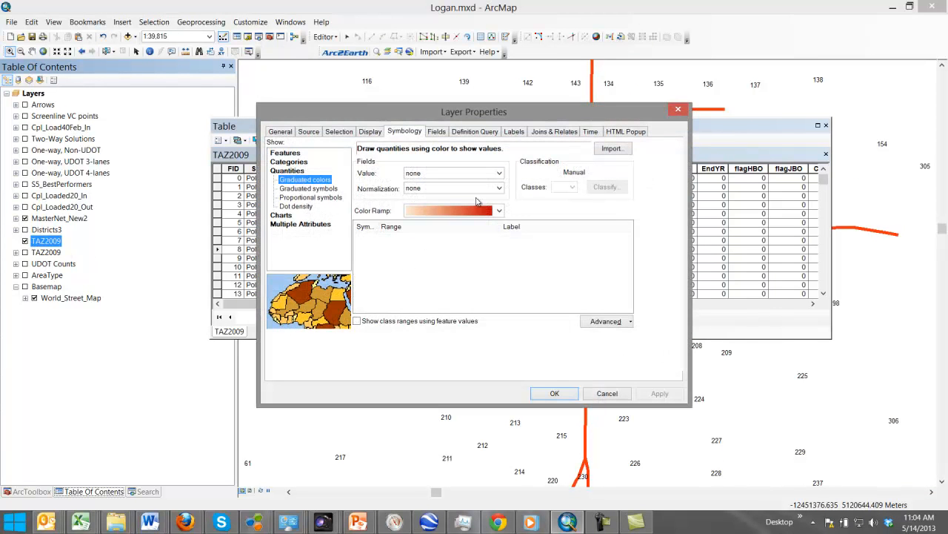
click(499, 173)
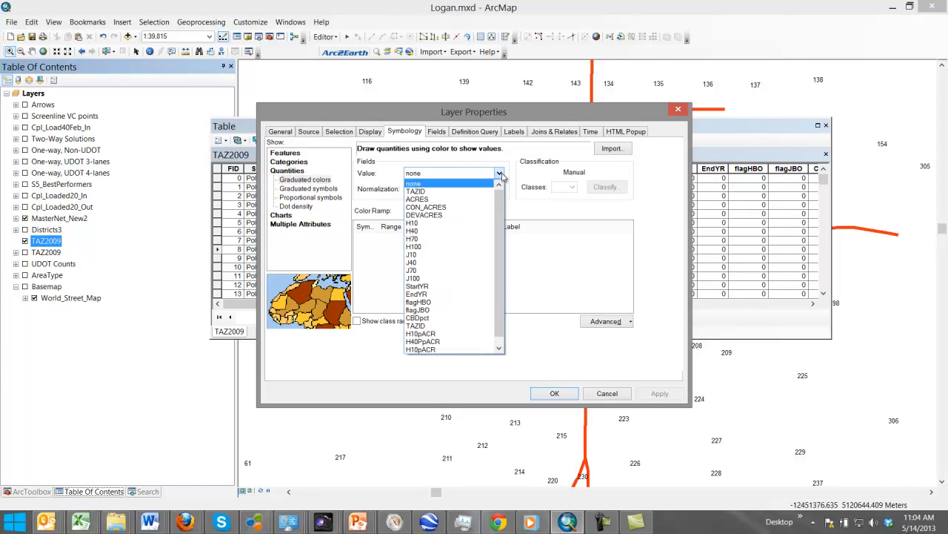
drag(502, 246, 502, 320)
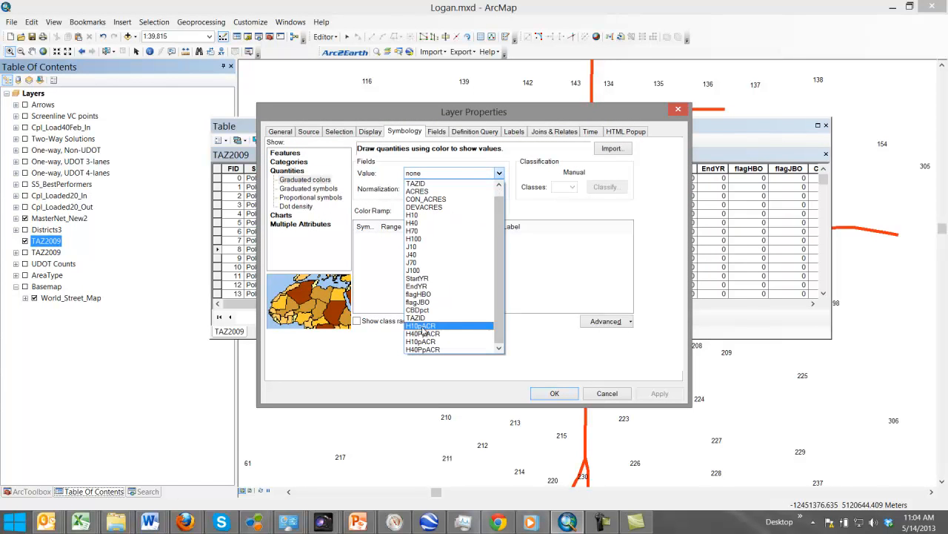
click(451, 340)
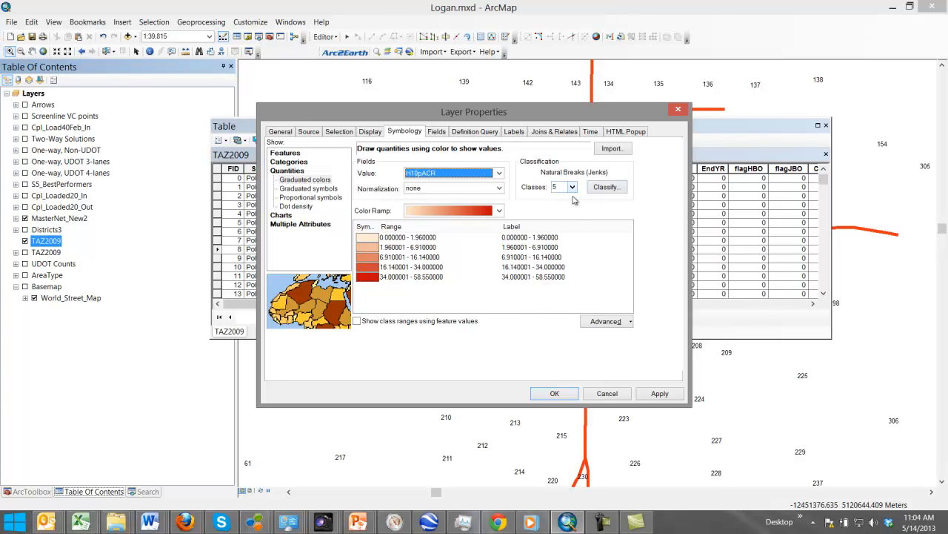
click(660, 392)
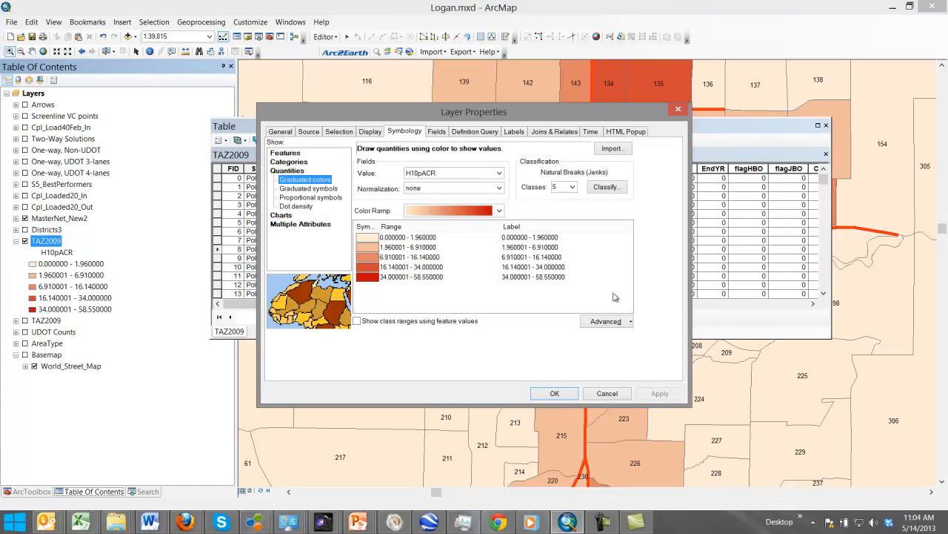
Switch the H10pACR classification method to Manual and set the first break value to 1.
mouse_move(490, 119)
mouse_down()
mouse_move(519, 107)
mouse_move(369, 143)
mouse_move(488, 113)
mouse_up()
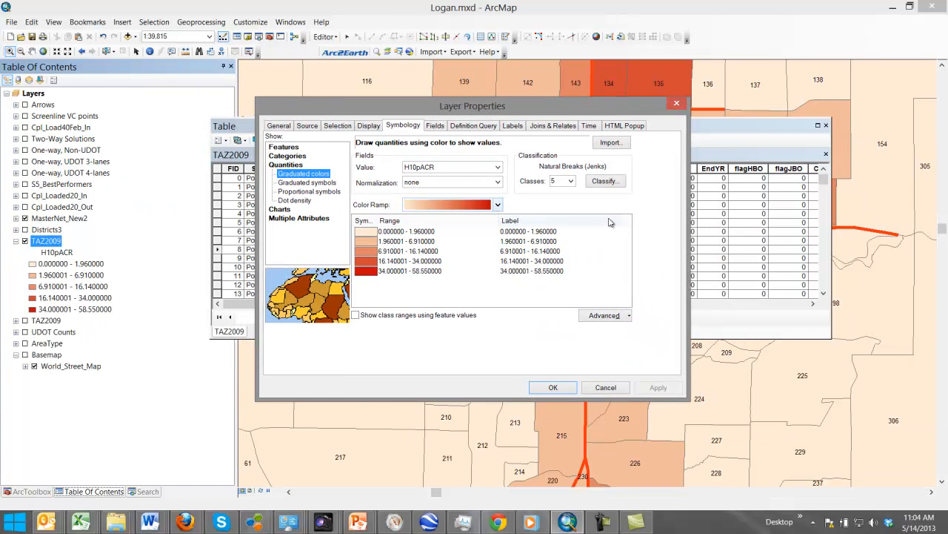
click(605, 182)
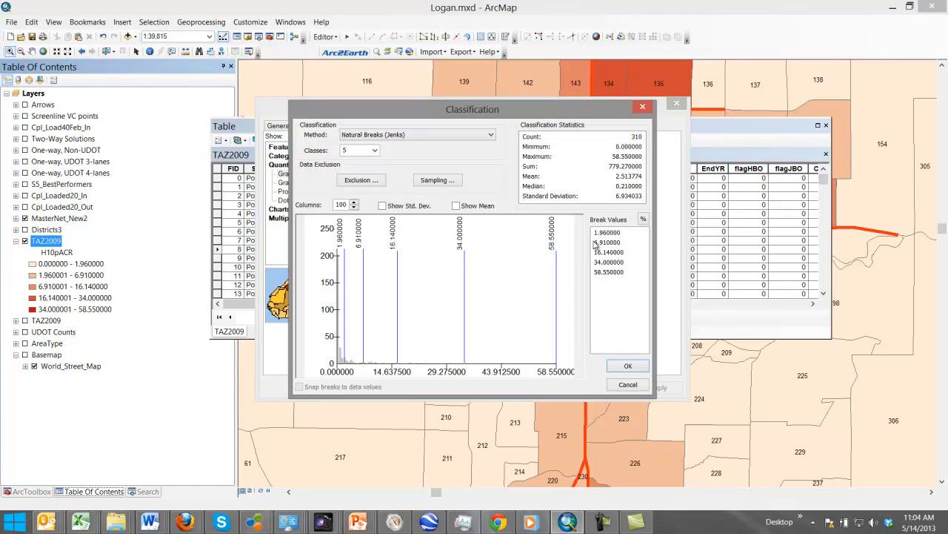
click(427, 135)
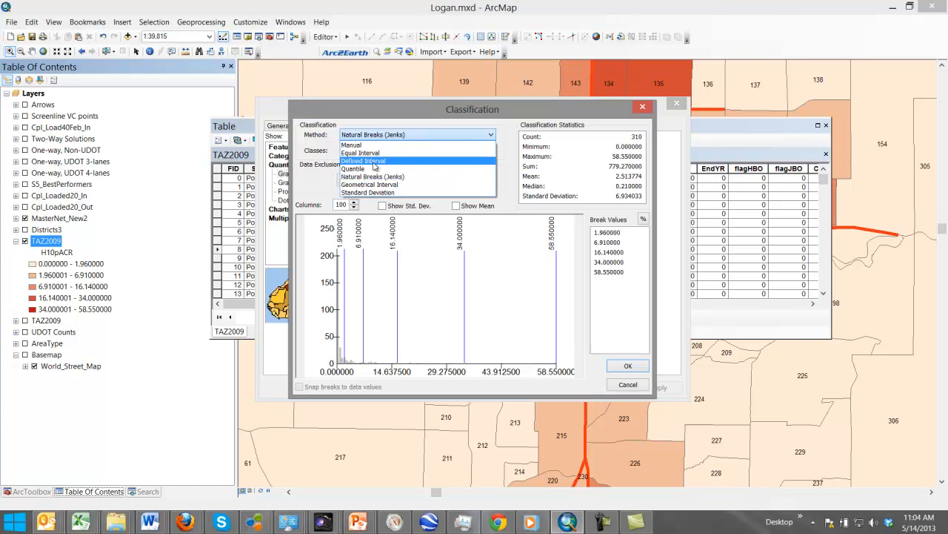
click(365, 145)
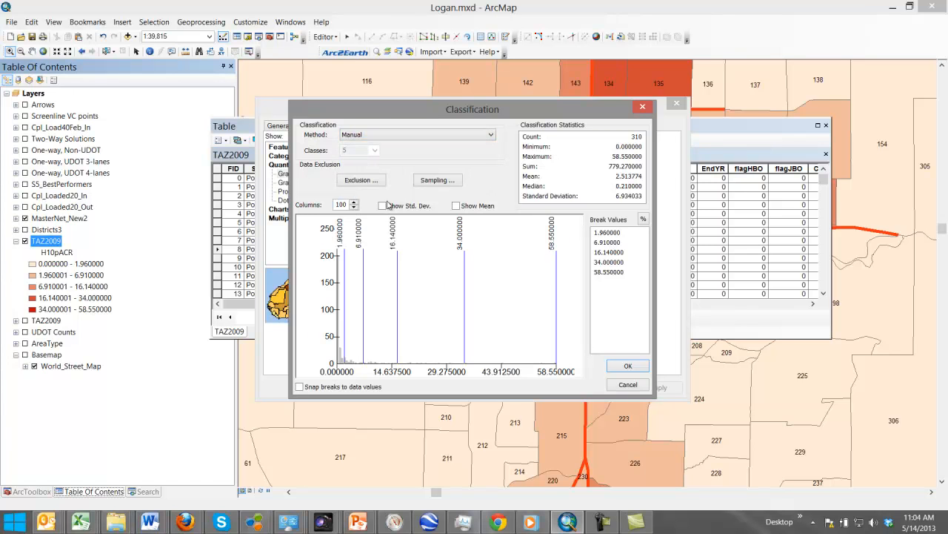
double_click(609, 232)
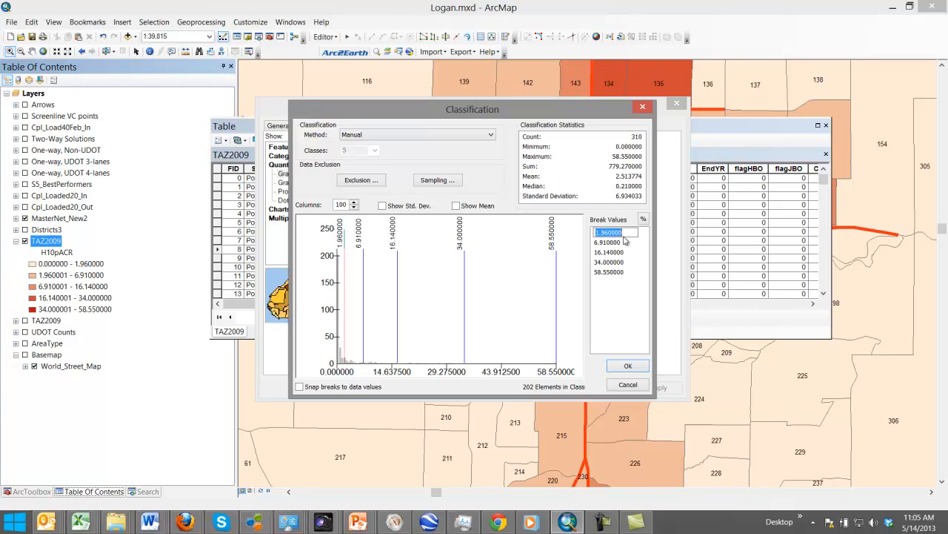
text(1)
key(Return)
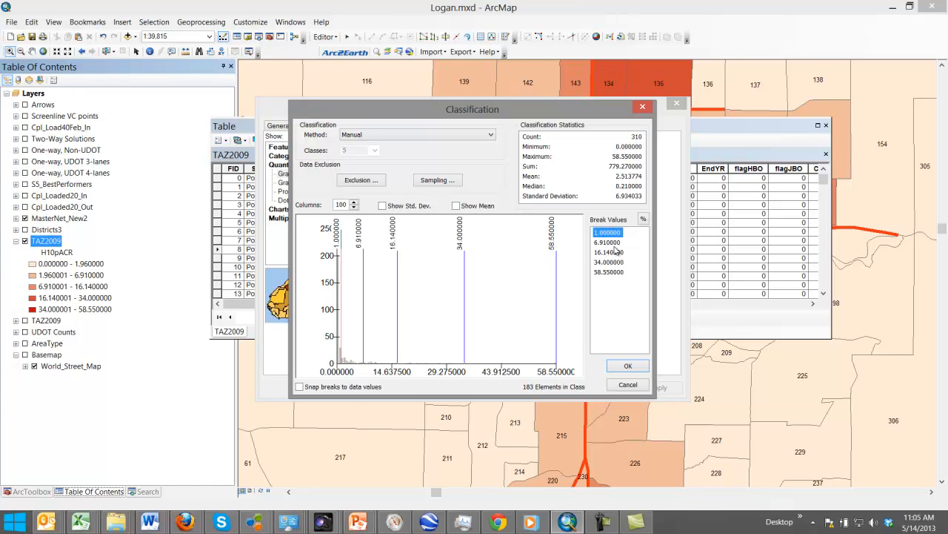
Set the second, third and fourth break values to 2, 3 and 6, keep the last break, and accept the classification.
click(608, 243)
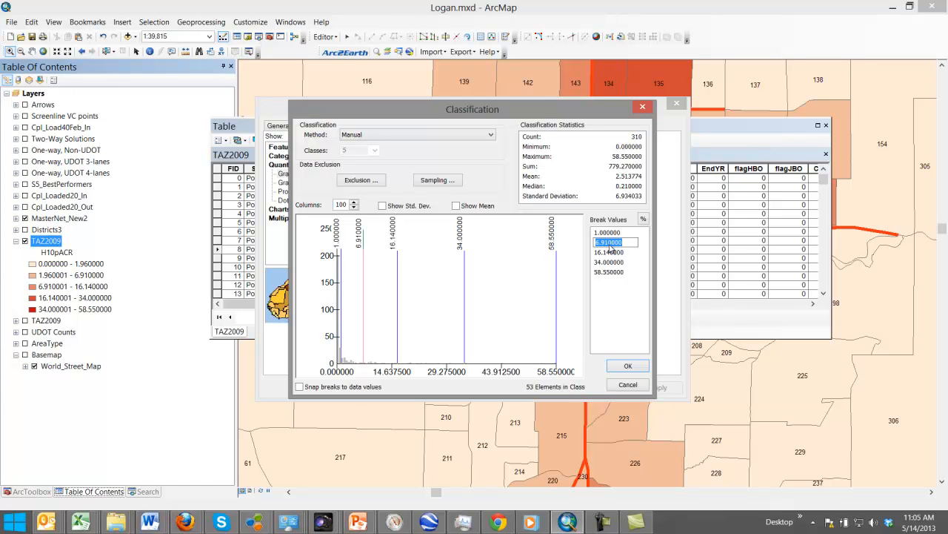
text(2)
key(Return)
click(609, 253)
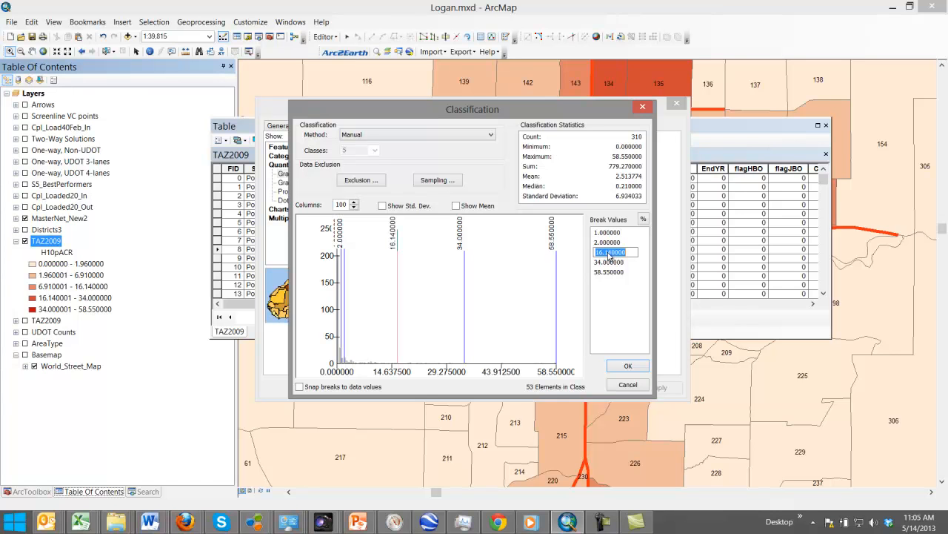
text(3)
key(Return)
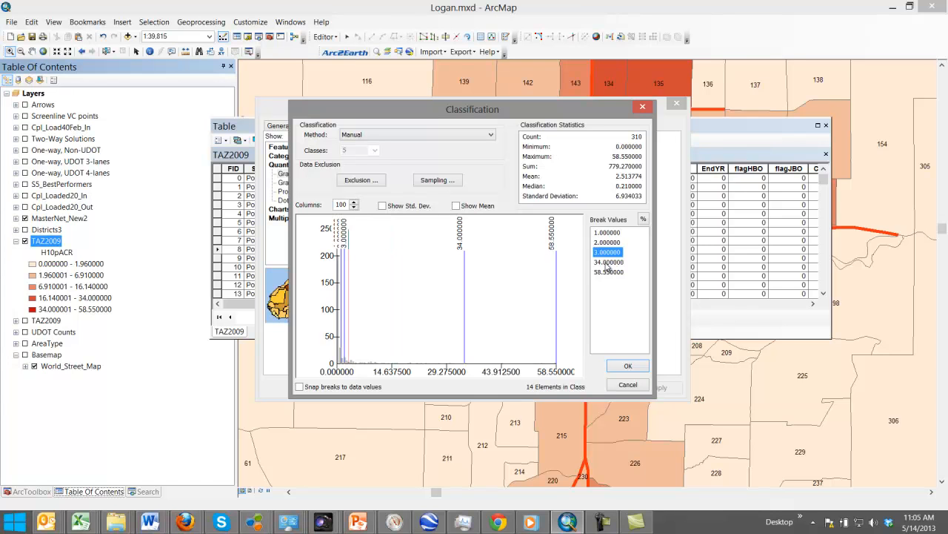
double_click(606, 264)
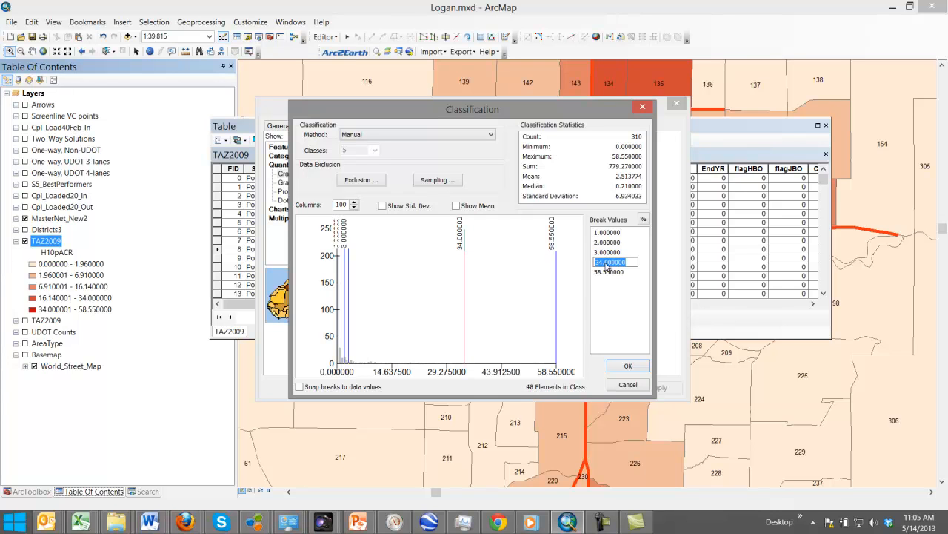
text(6)
key(Return)
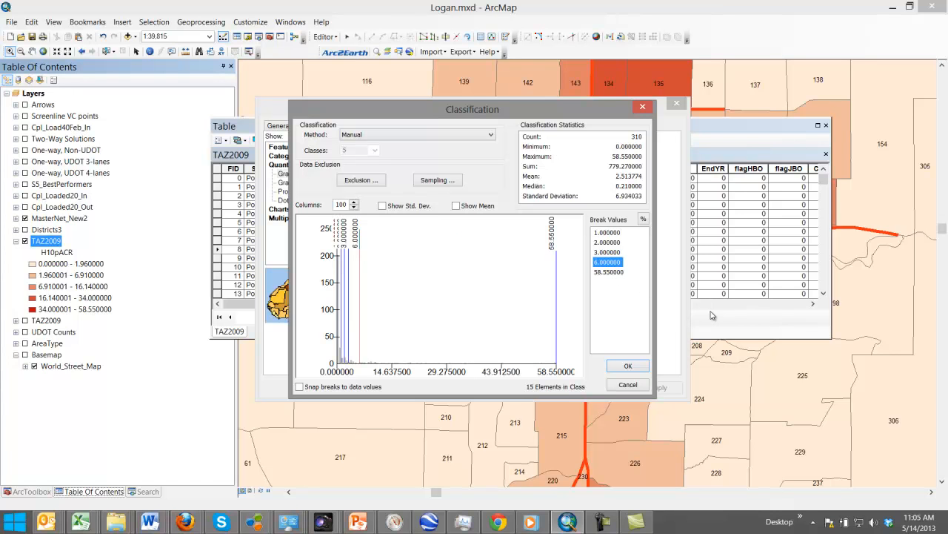
double_click(611, 273)
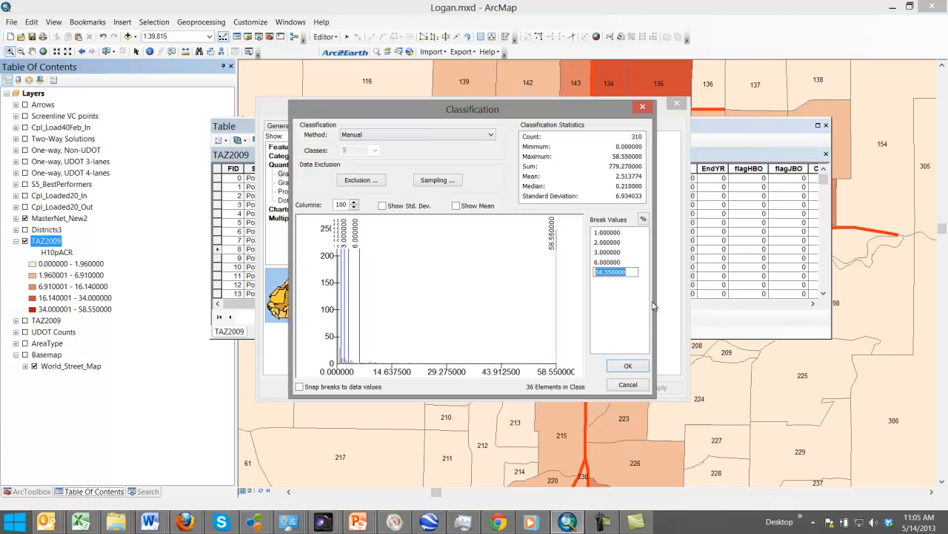
click(628, 368)
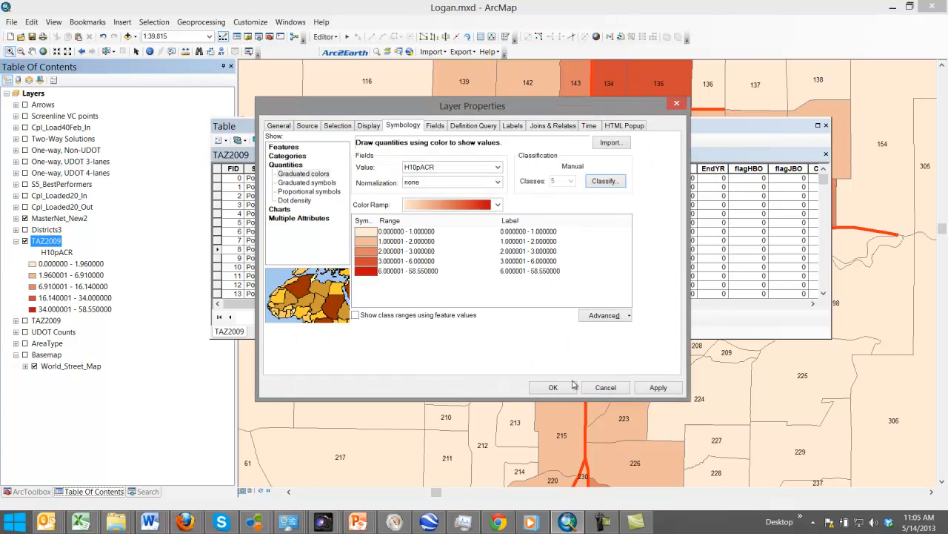
Give the lowest class, 0 to 1, a bright green fill and apply the symbology to the TAZ2009 layer.
double_click(367, 232)
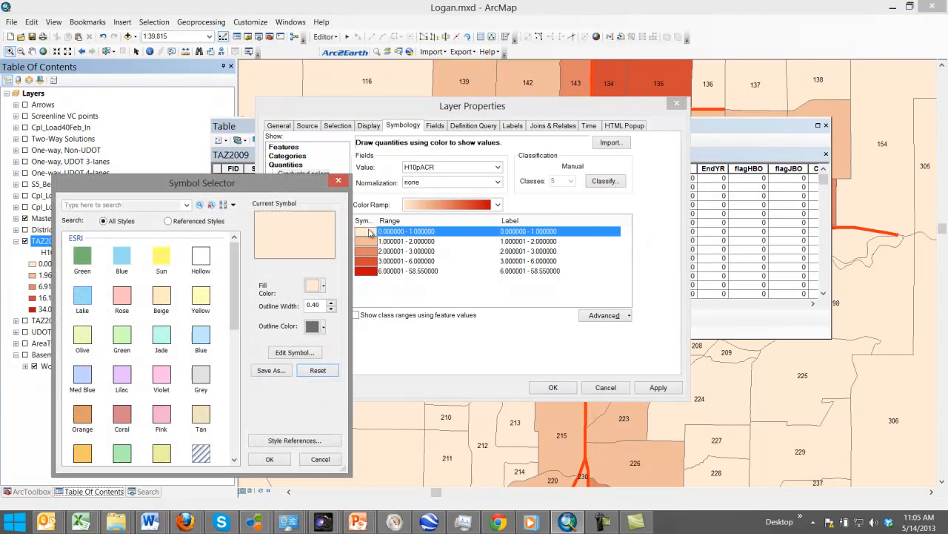
click(323, 287)
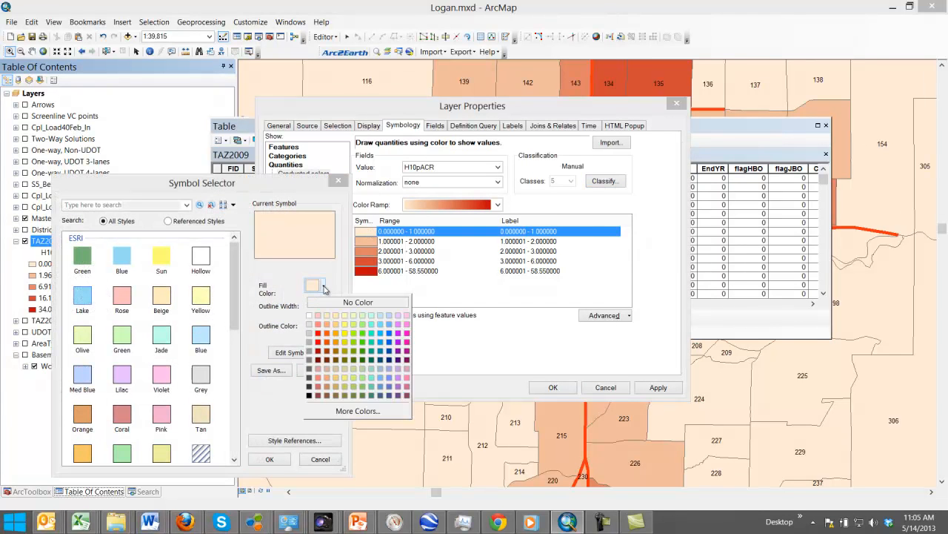
click(363, 333)
click(280, 461)
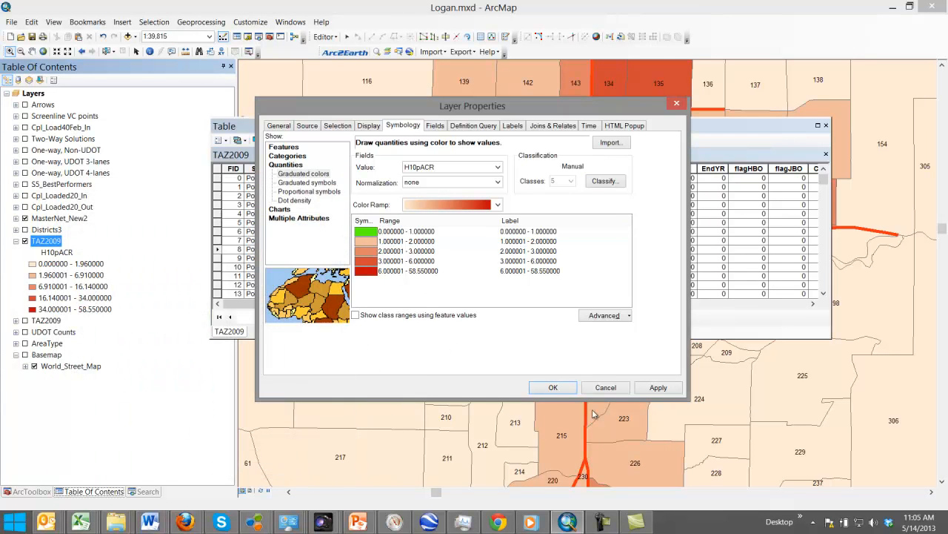
click(659, 387)
click(563, 388)
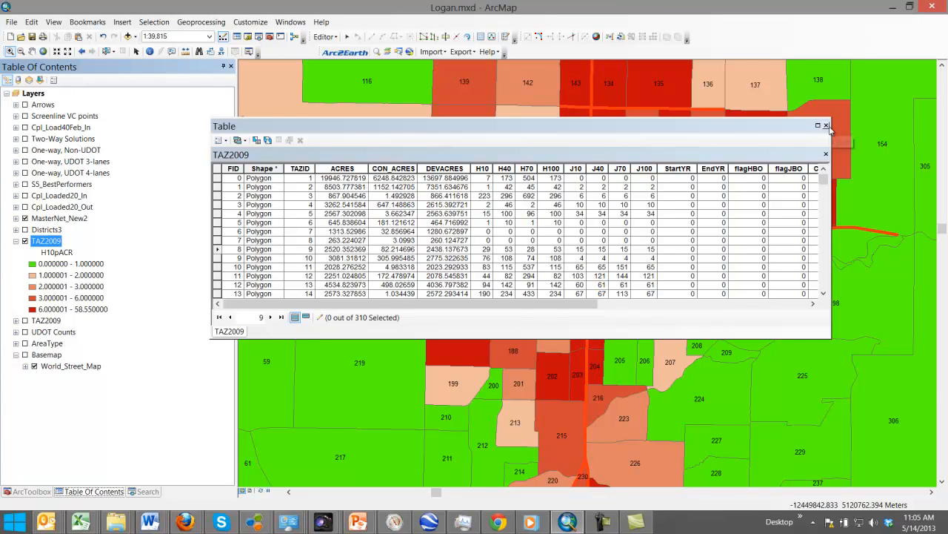
Close the attribute table and examine the zones' H10pACR colors over a wider area at 1:63,360 scale.
drag(732, 125, 947, 230)
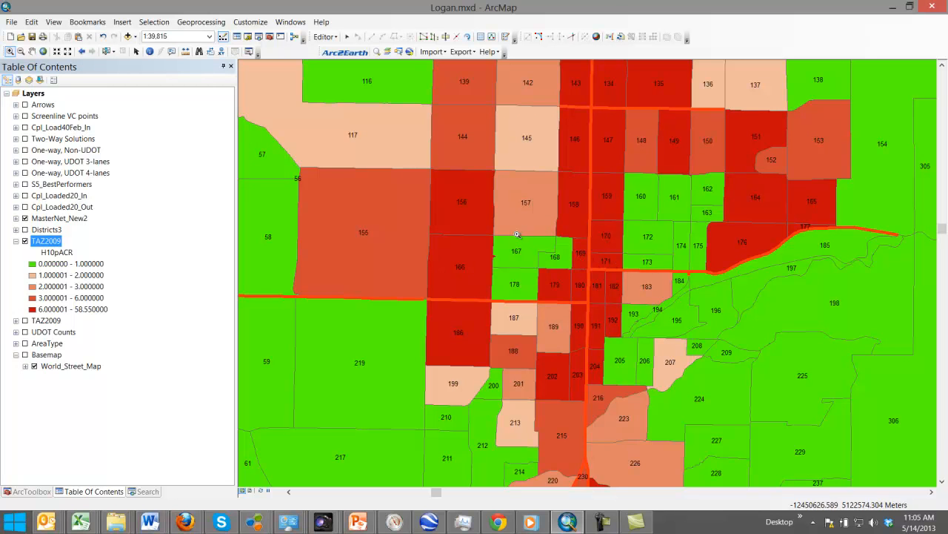
click(20, 51)
click(503, 254)
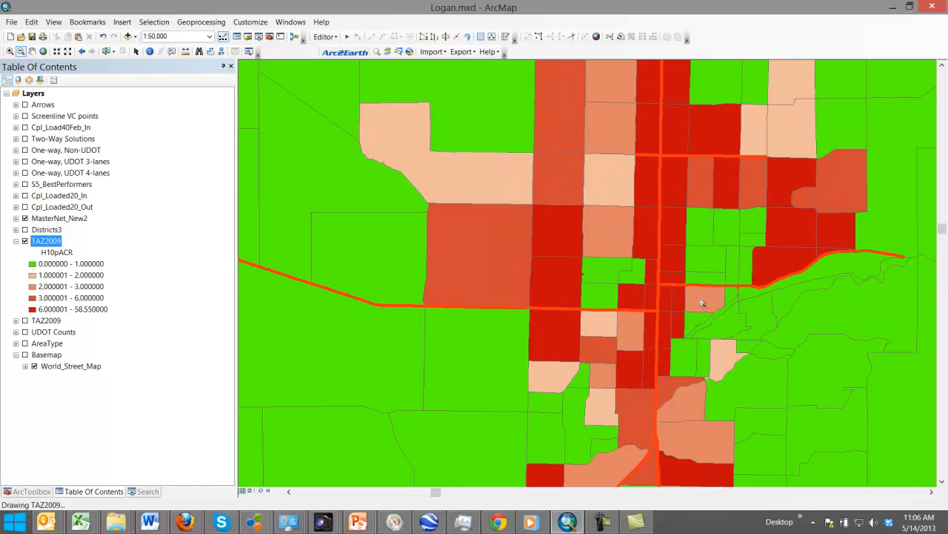
click(662, 300)
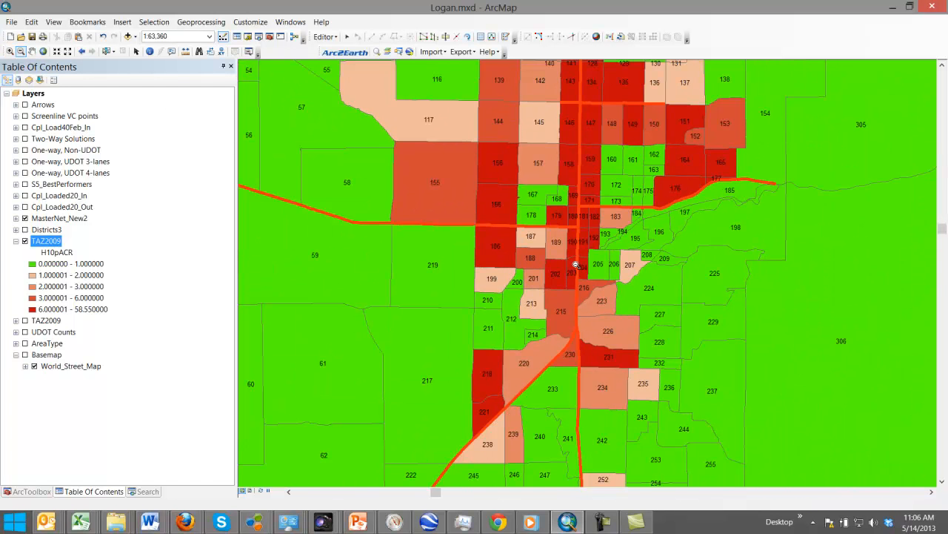
click(576, 264)
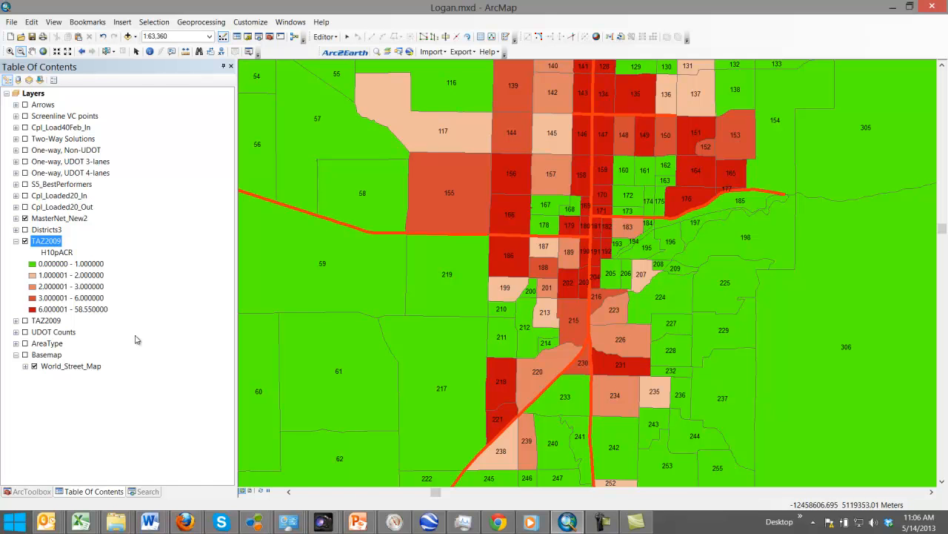
Label the graduated-color TAZ2009 layer's features with the H10pACR field instead of TAZID.
double_click(46, 241)
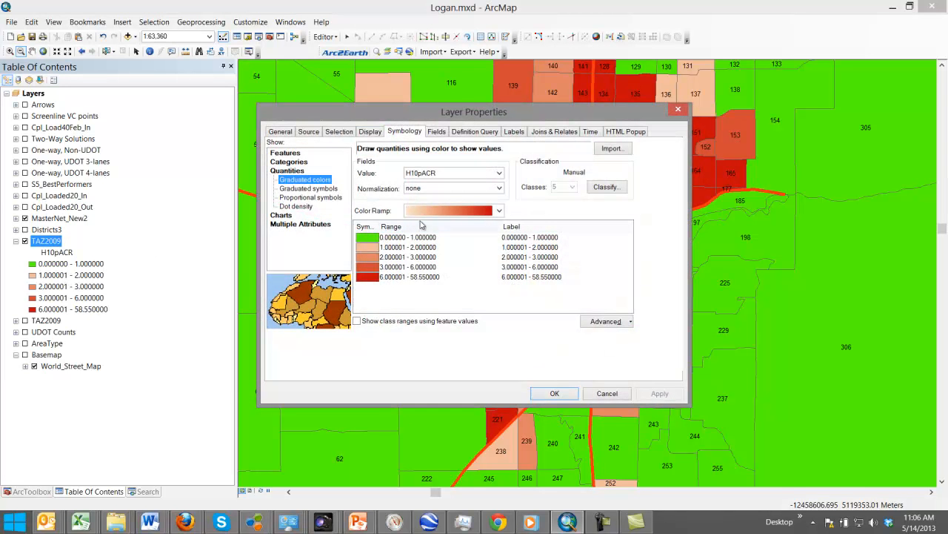
click(523, 136)
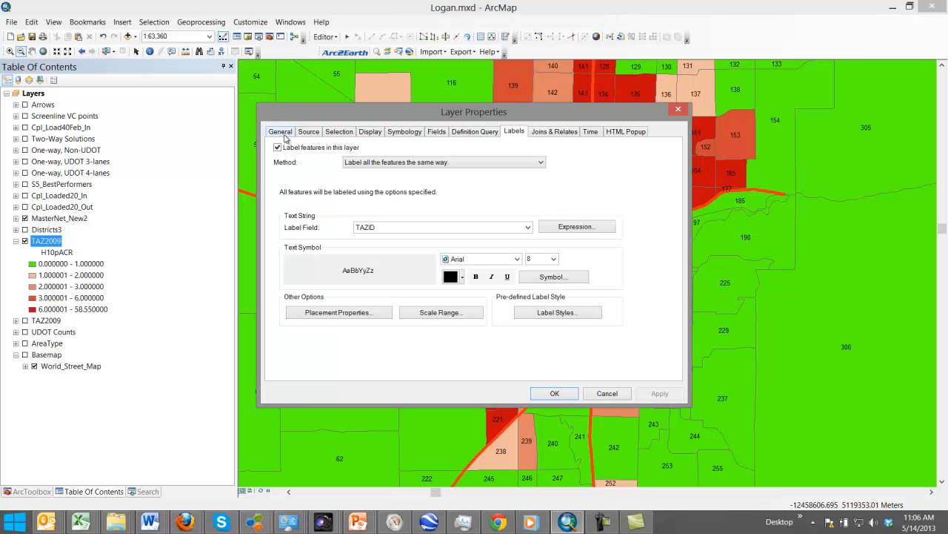
click(528, 227)
scroll(529, 324, down, 1)
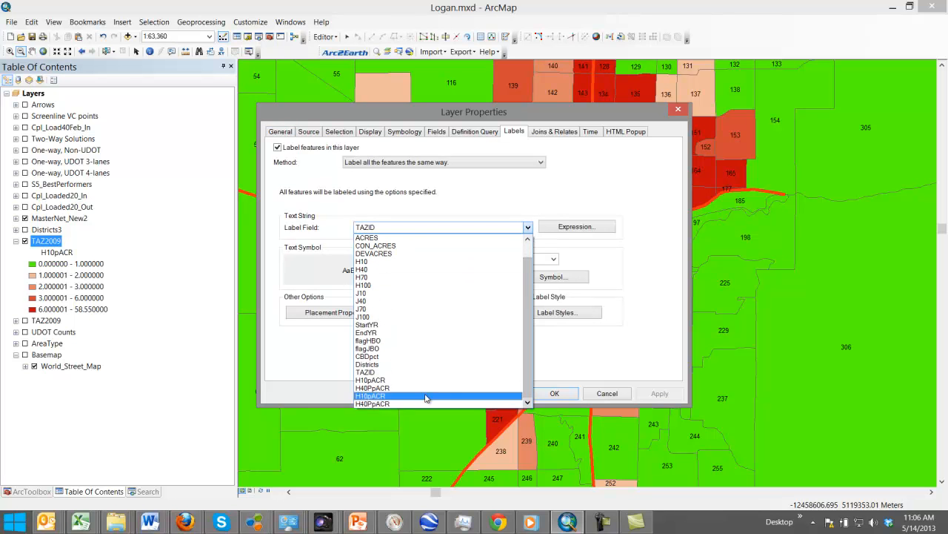
click(372, 383)
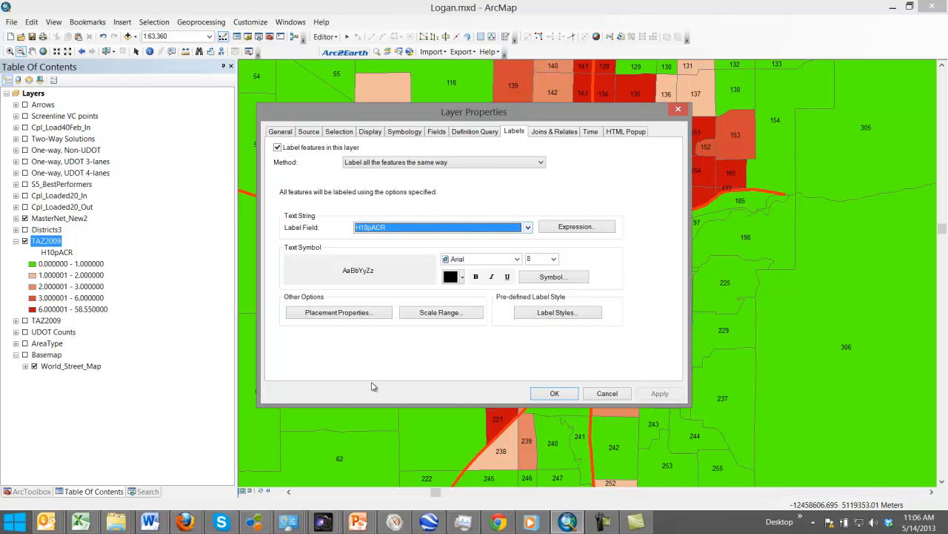
click(555, 393)
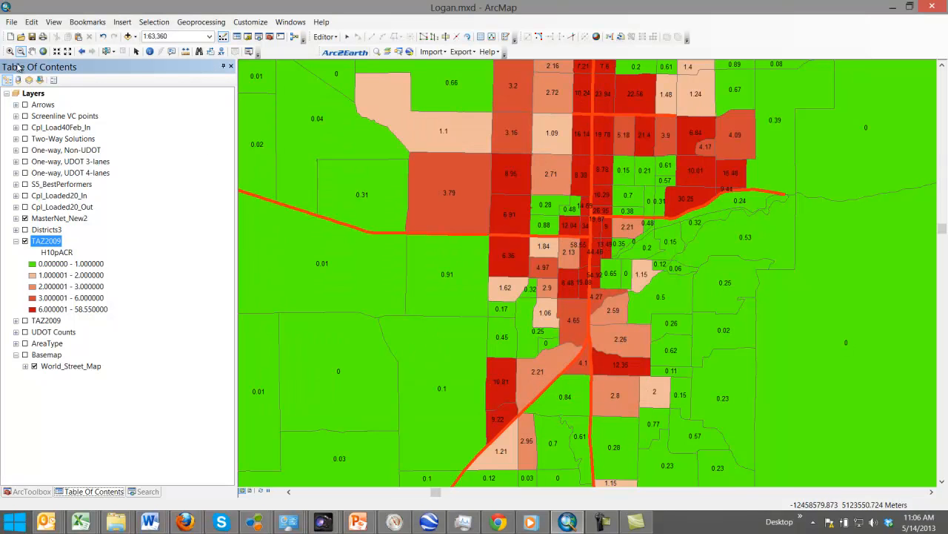
Compare the central zones' H10pACR labels with their zone numbers by temporarily showing the other TAZ2009 layer, and hide MasterNet_New2.
click(9, 50)
drag(539, 213, 628, 336)
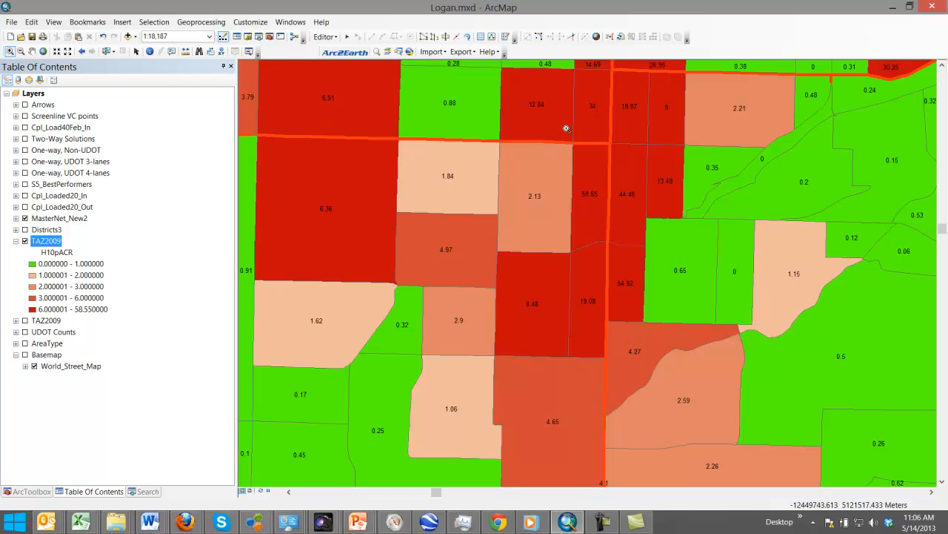
click(942, 65)
click(942, 65)
click(942, 66)
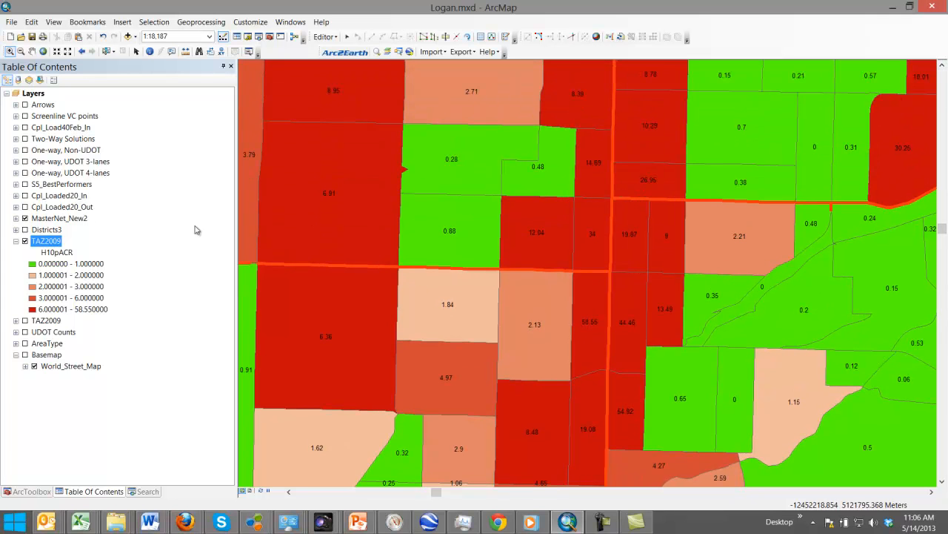
click(25, 241)
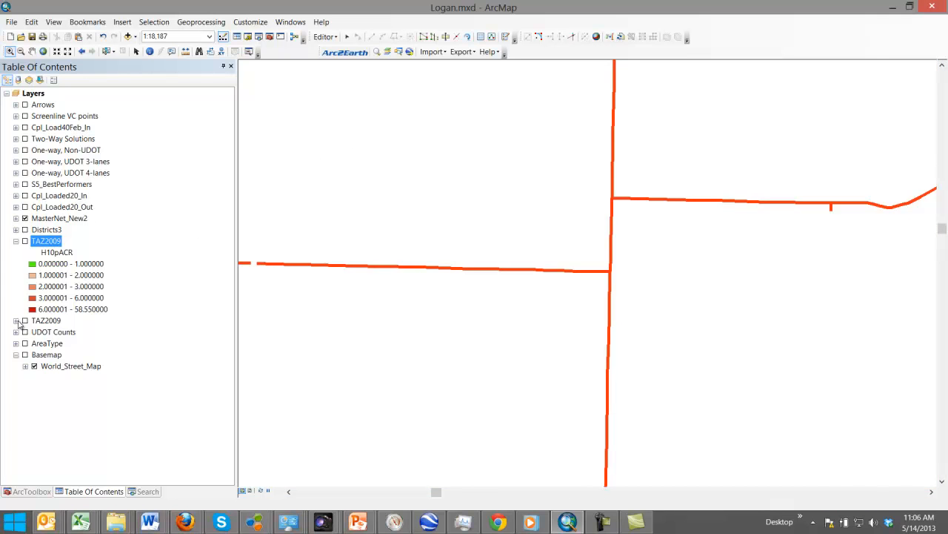
click(25, 320)
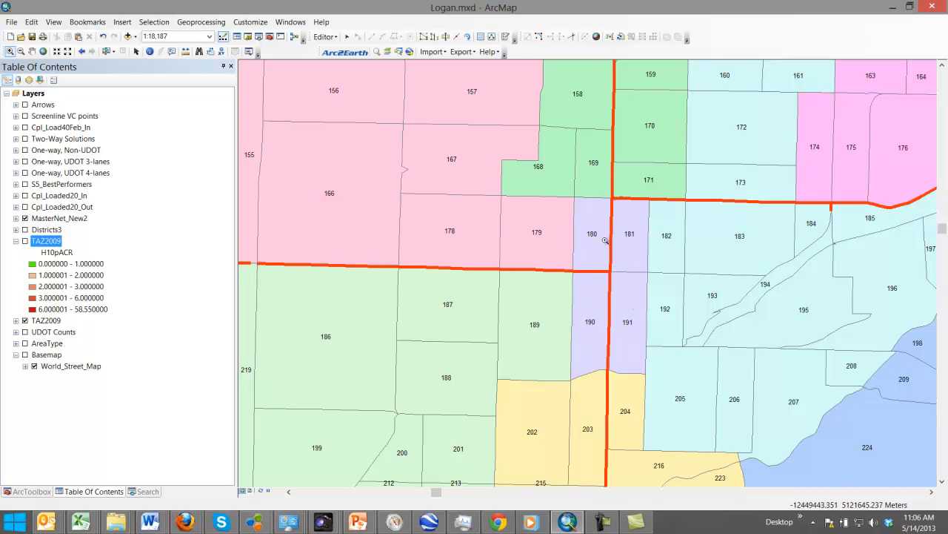
click(26, 242)
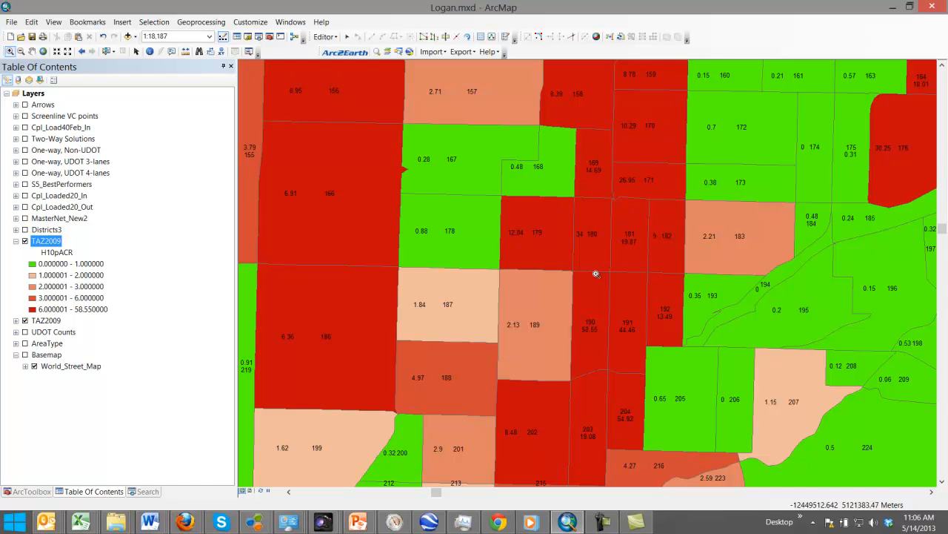
click(24, 320)
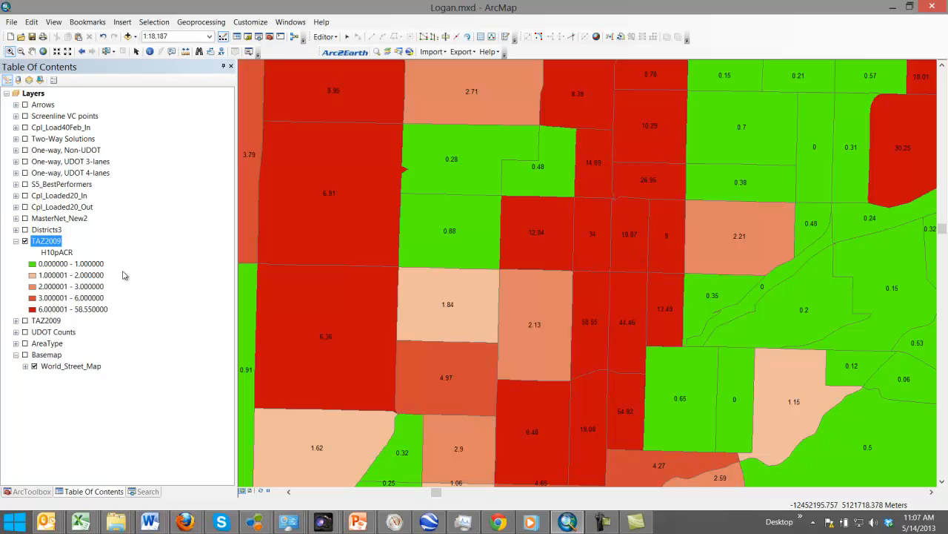
right_click(43, 246)
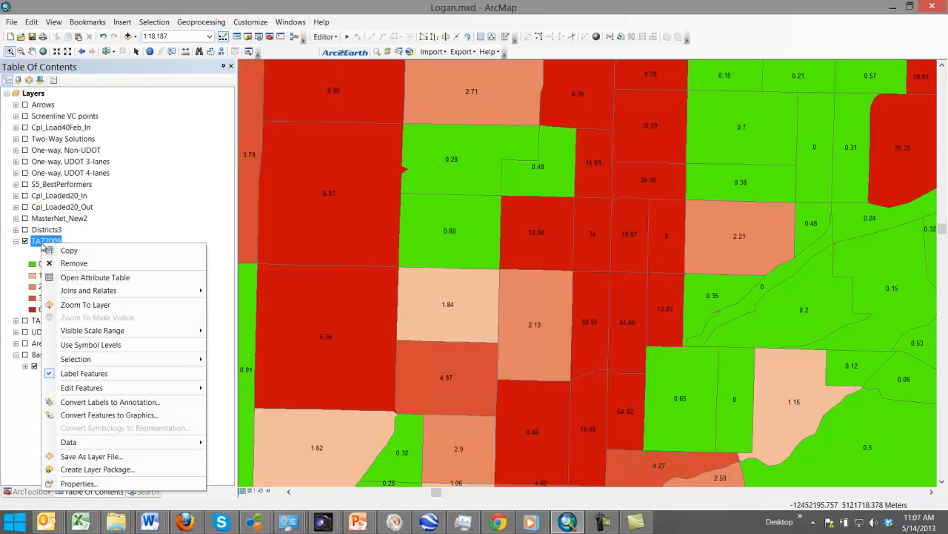
click(74, 279)
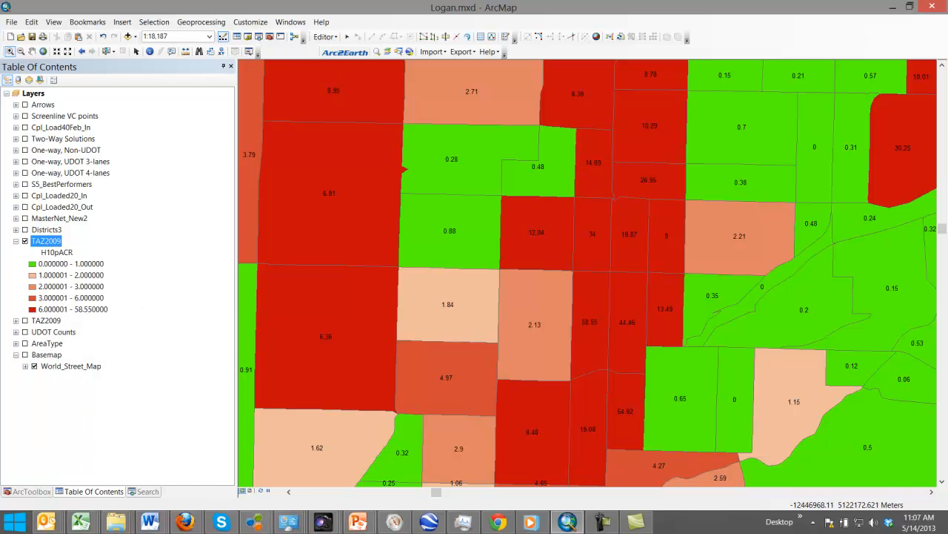
drag(791, 171, 507, 144)
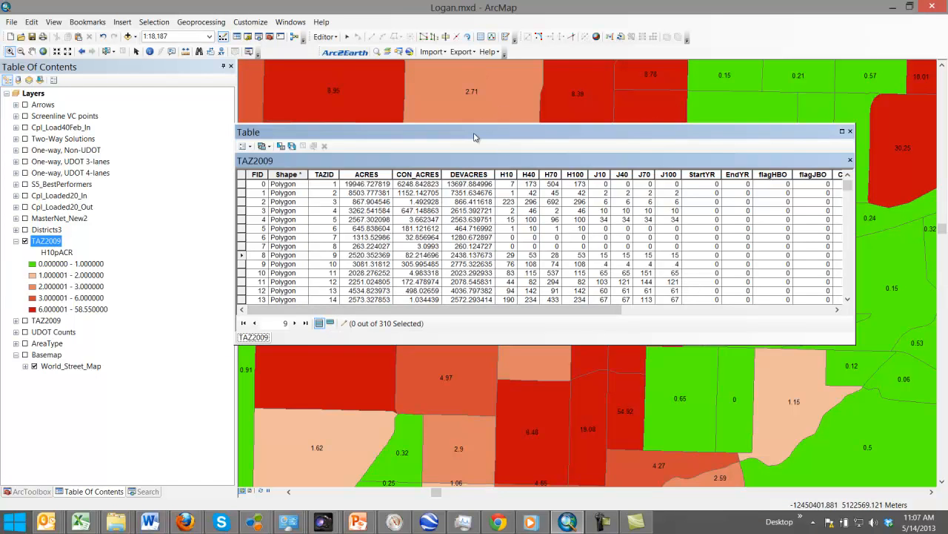
drag(506, 136, 919, 107)
click(850, 131)
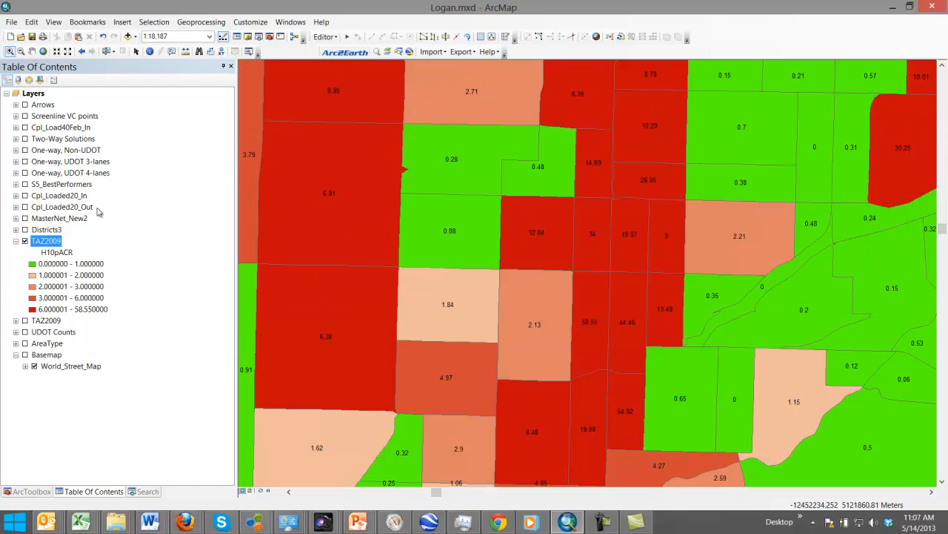
Select zones 180, 181, 190 and 191 on the map and examine only their records' per-acre fields in the attribute table.
click(106, 51)
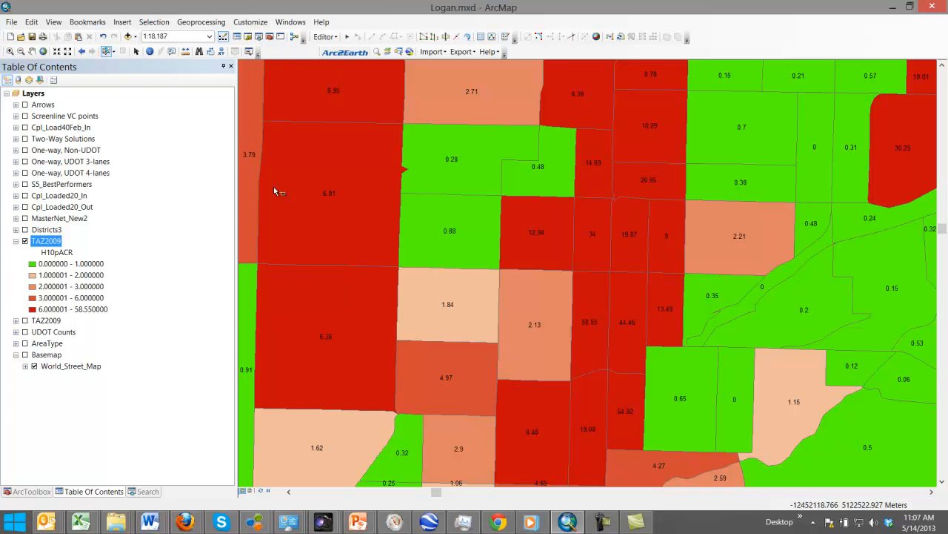
drag(589, 249, 637, 323)
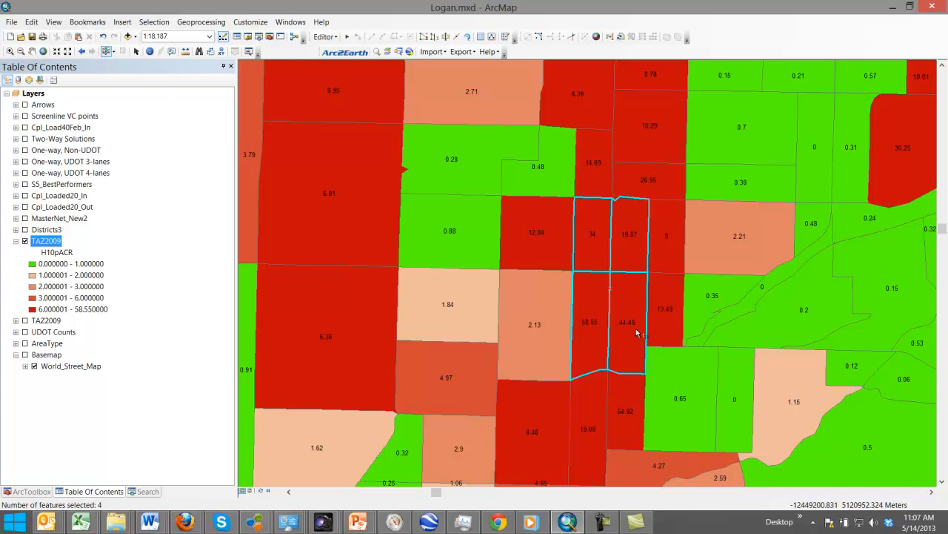
drag(947, 168, 368, 122)
click(214, 314)
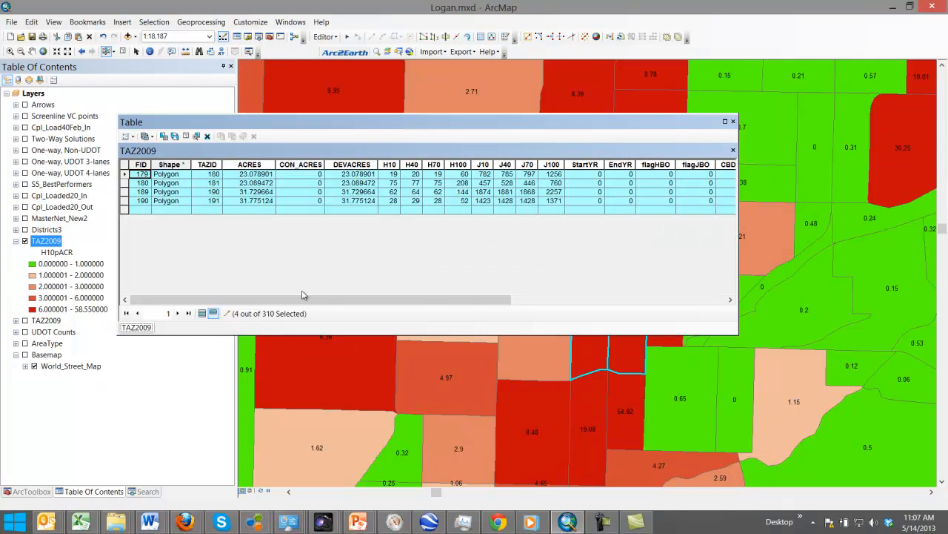
drag(320, 300, 620, 318)
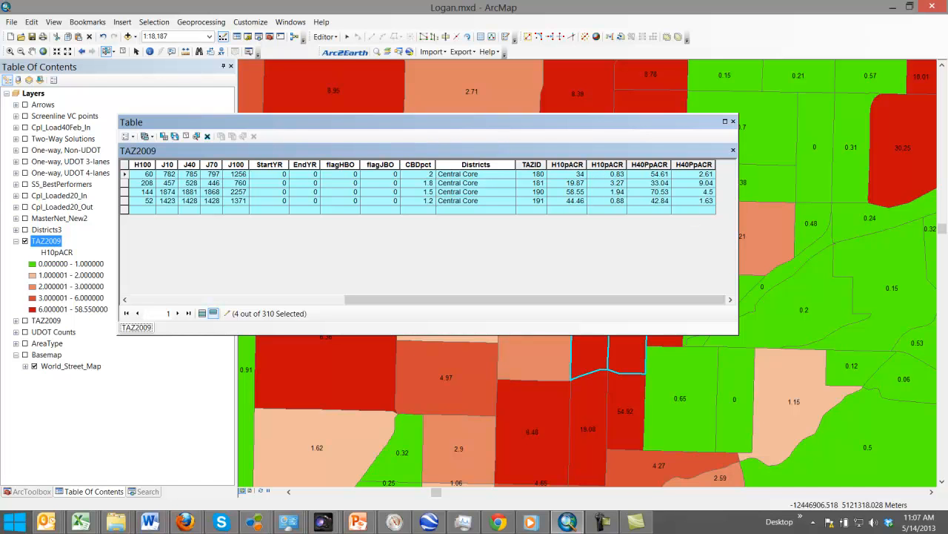
click(733, 121)
Switch to TAZ_Analysis.csv in Excel and check the formula behind cell B16 in the first H10pACR column.
click(81, 523)
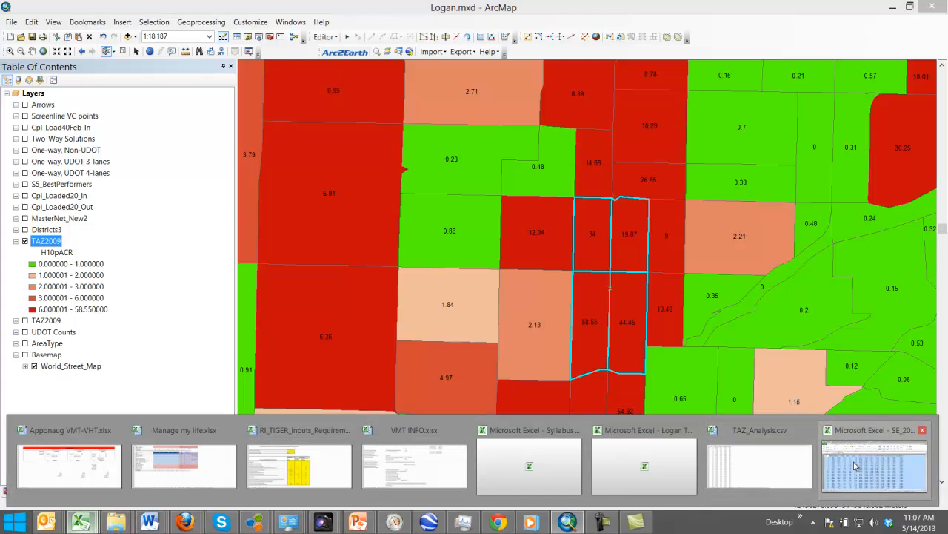
mouse_move(858, 467)
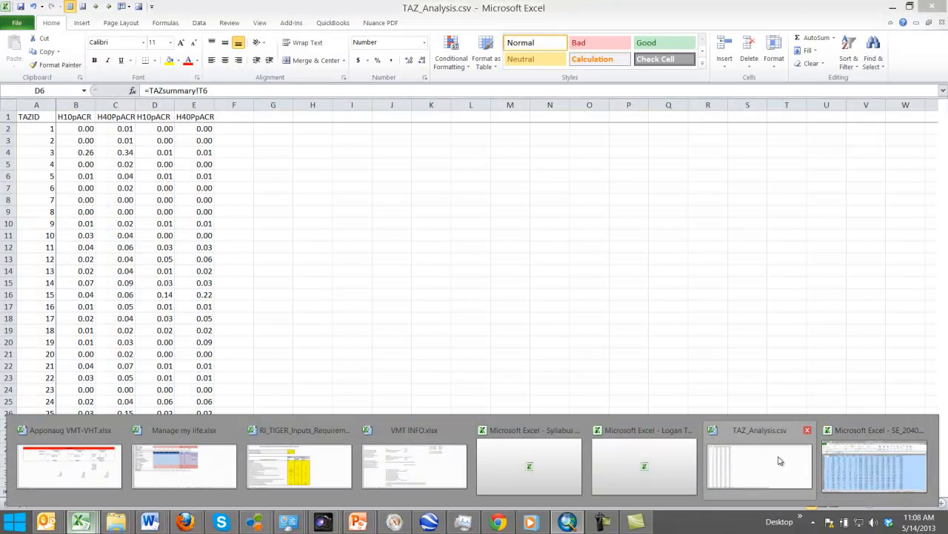
click(772, 469)
click(244, 354)
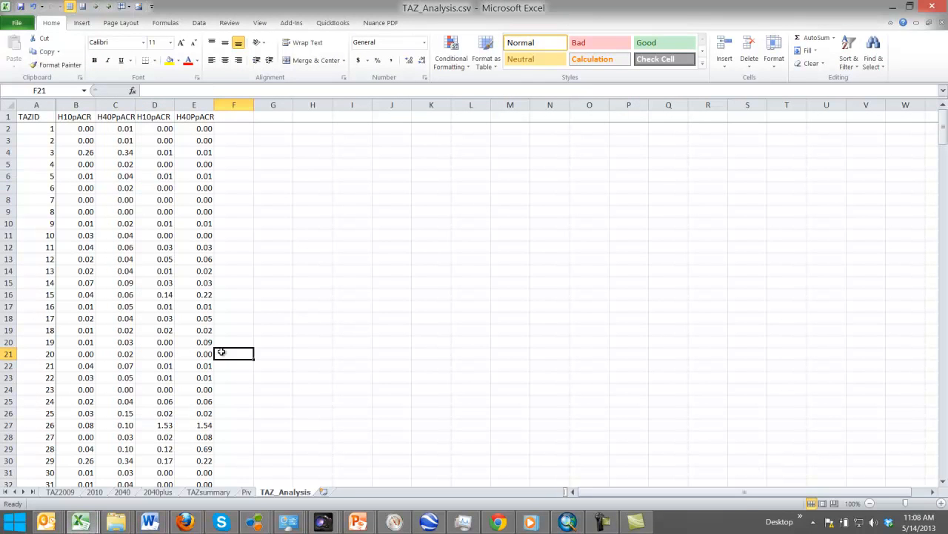
click(83, 296)
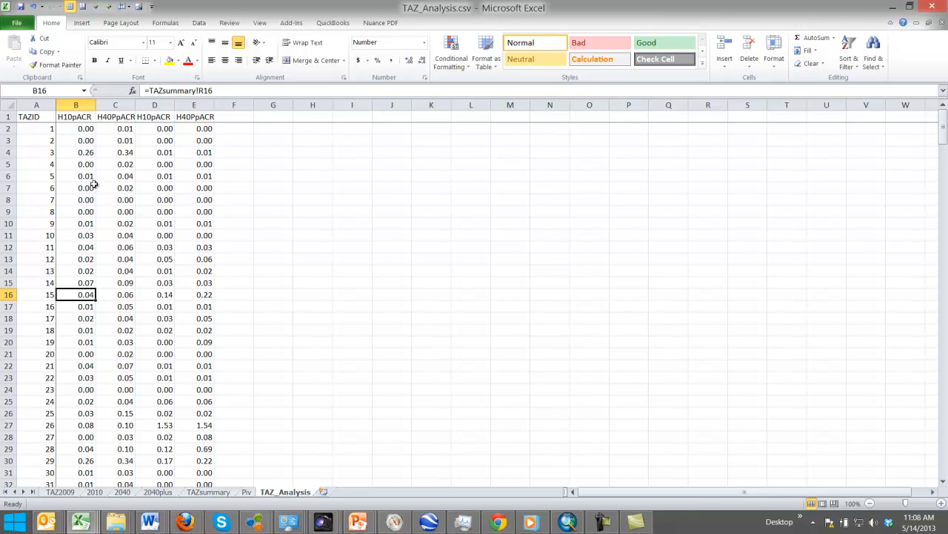
Find 180 in the TAZID column and compare that zone's values under the two H10pACR headings.
click(36, 105)
key(ctrl+f)
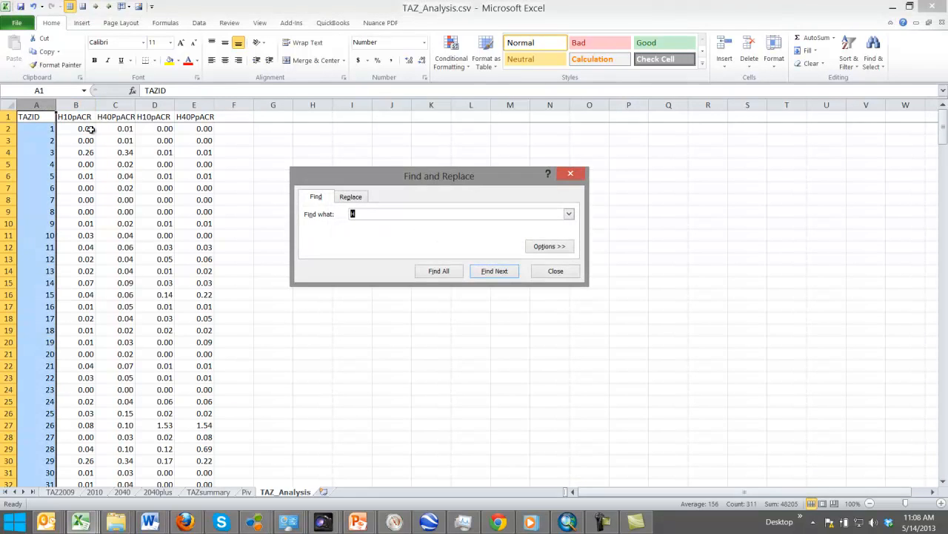
key(Return)
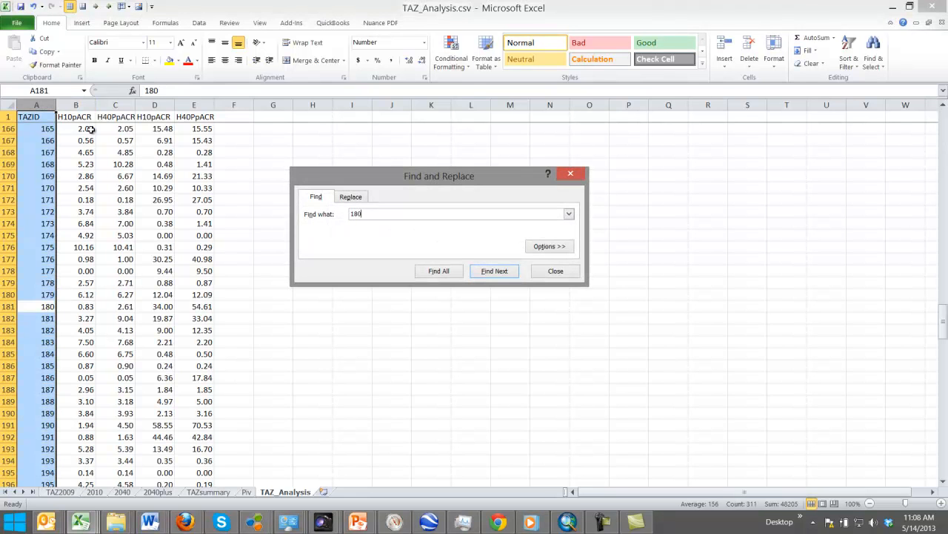
click(87, 306)
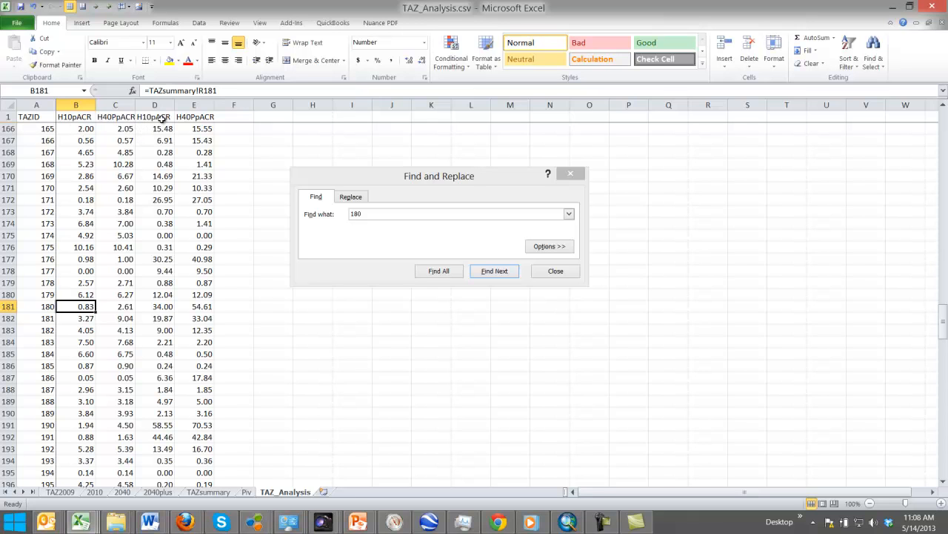
click(145, 119)
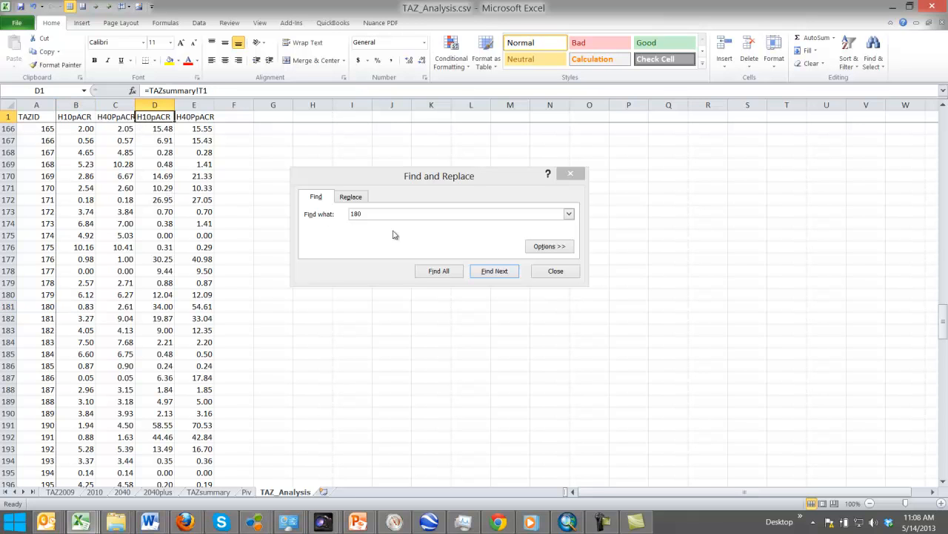
click(555, 270)
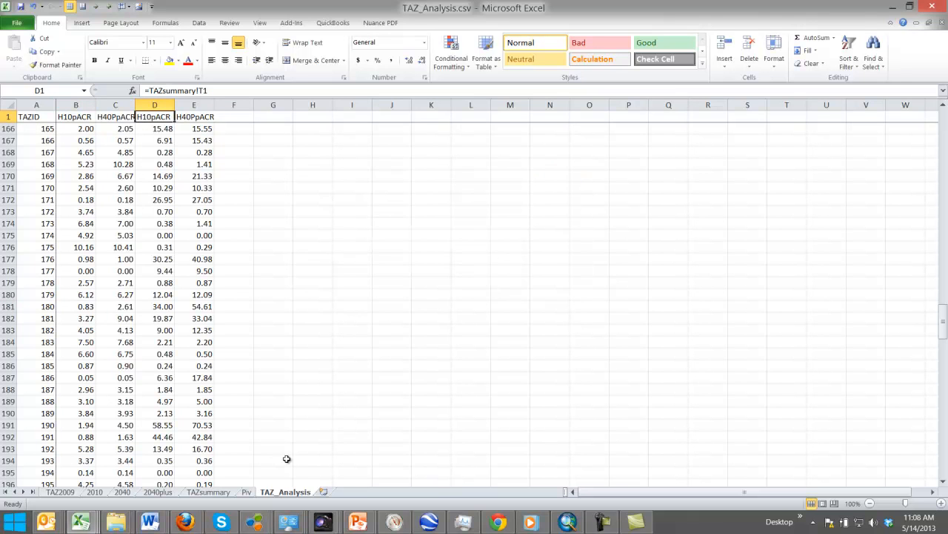
Inspect the formula in cell T2 under the second H10pACR heading on the TAZsummary sheet, leaving it unedited.
click(247, 493)
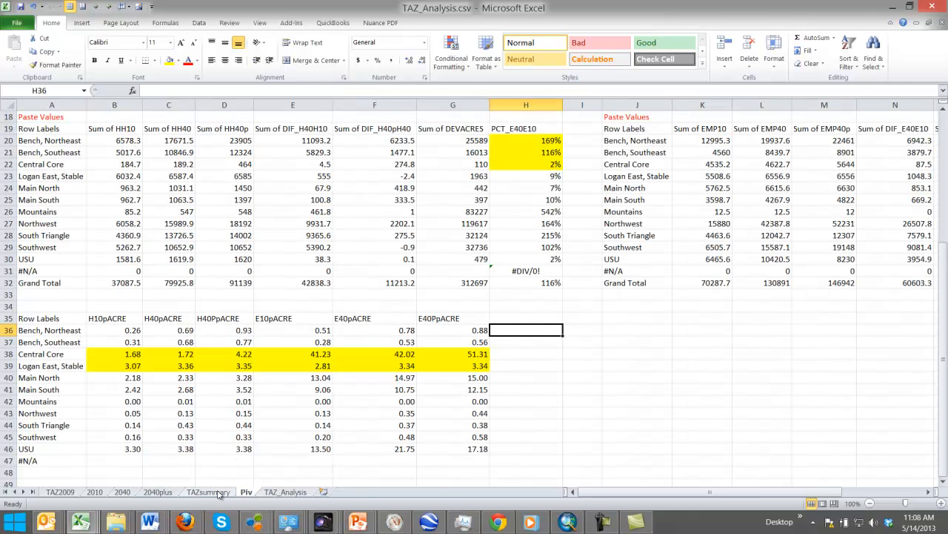
drag(571, 492, 517, 504)
click(208, 492)
click(552, 152)
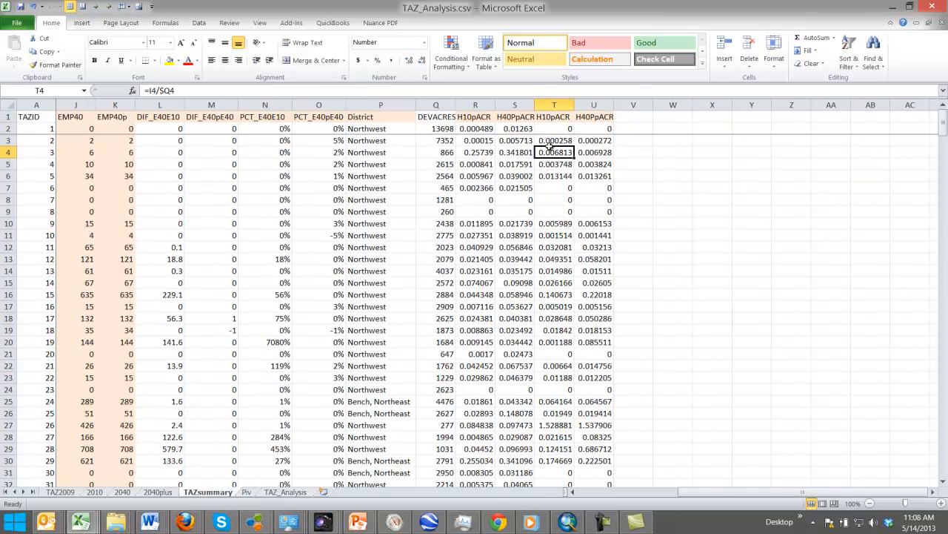
click(554, 118)
click(554, 131)
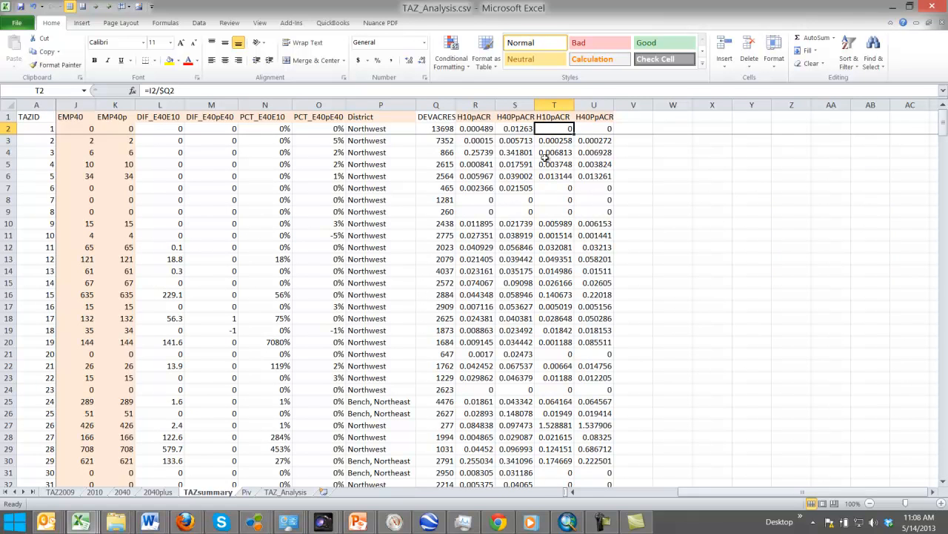
click(179, 92)
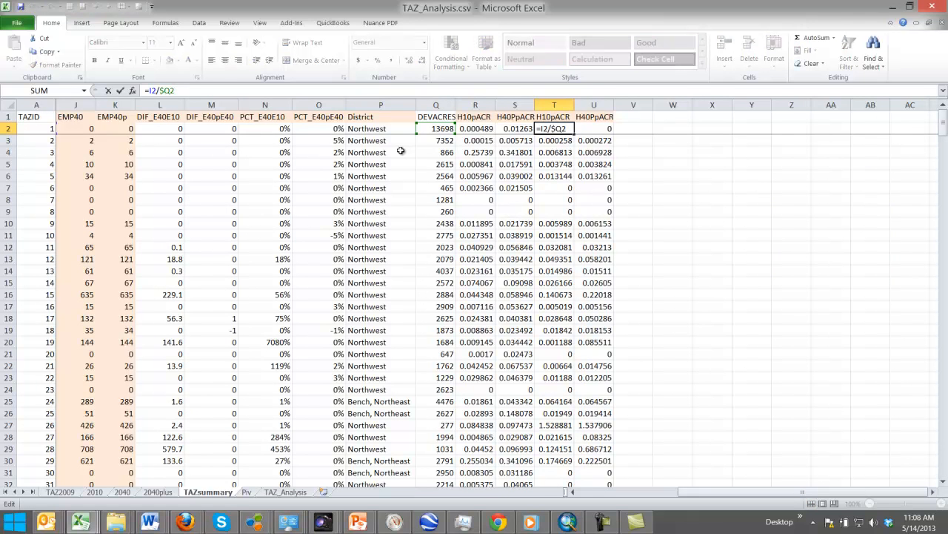
mouse_move(698, 491)
mouse_down()
mouse_move(588, 489)
mouse_move(696, 491)
mouse_up()
key(Return)
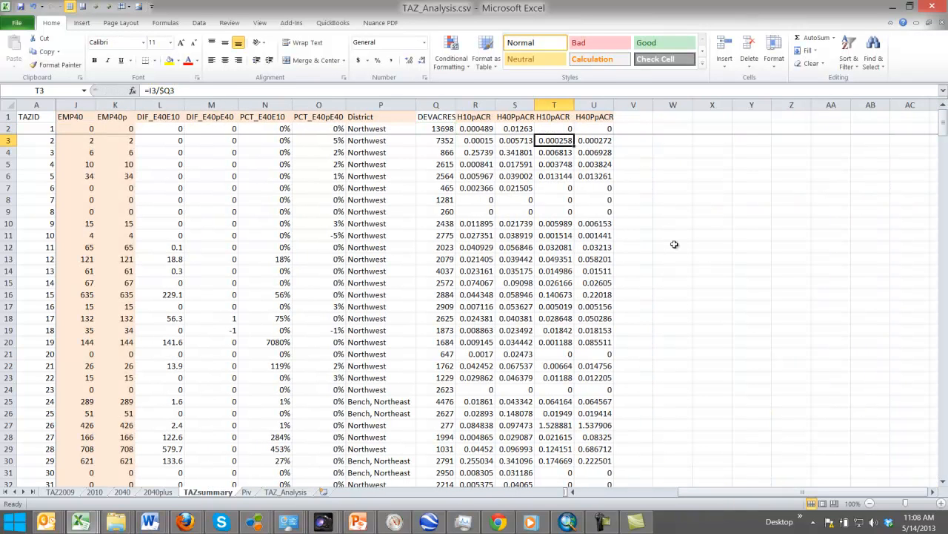
Replace H with E in the headings of T1:U1 on the TAZsummary sheet so they read E10pACR and E40PpACR.
drag(549, 118, 600, 120)
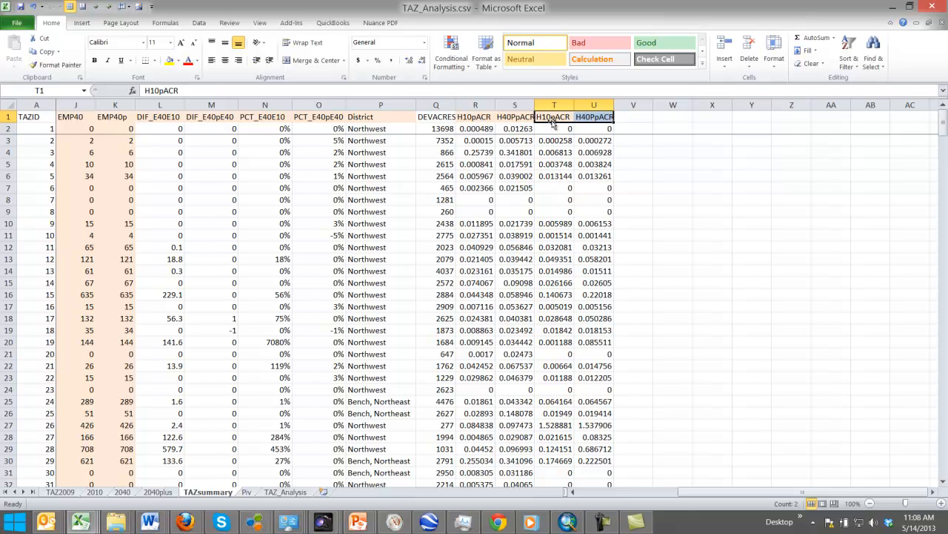
key(ctrl+h)
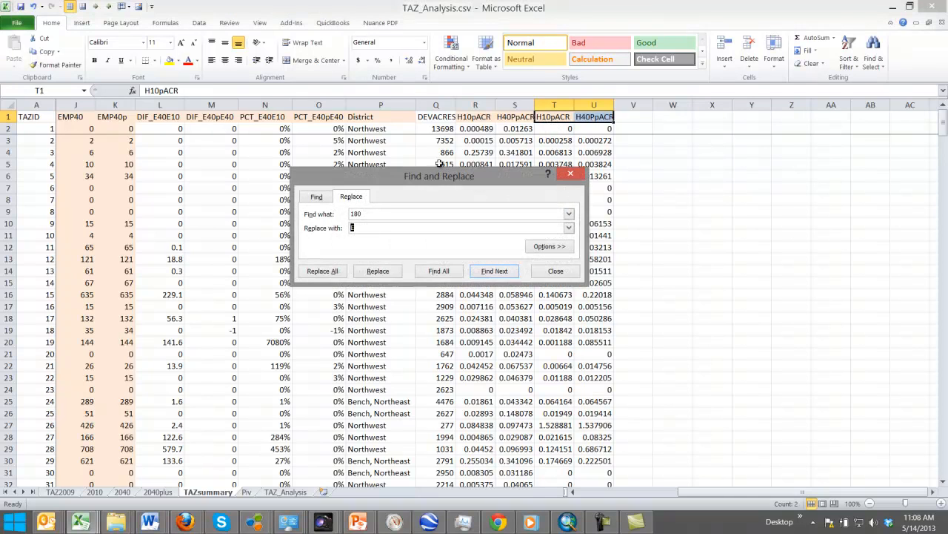
text(E)
click(322, 270)
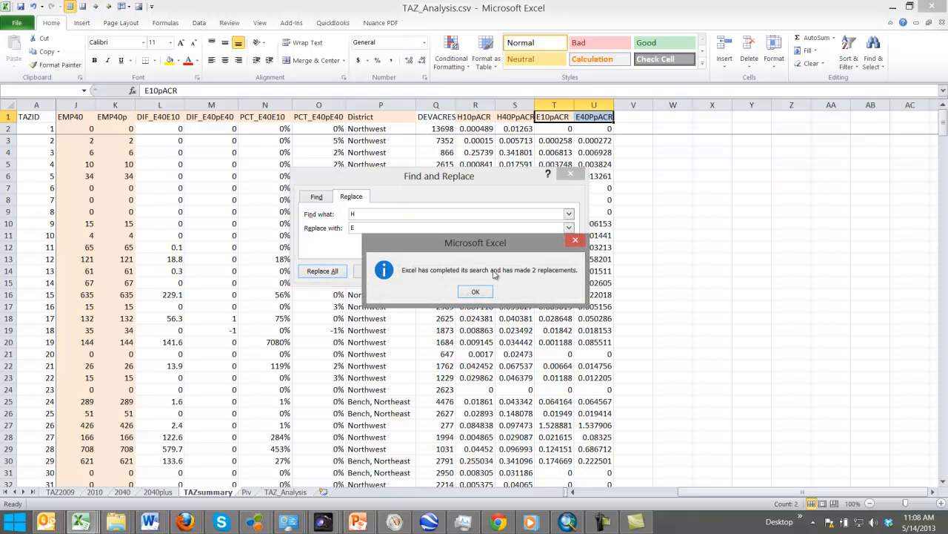
click(475, 293)
click(555, 271)
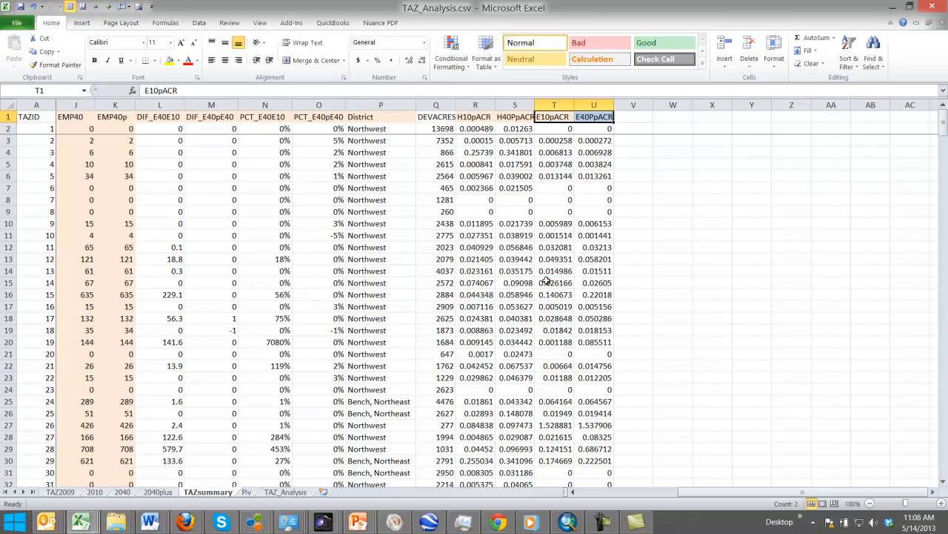
click(582, 190)
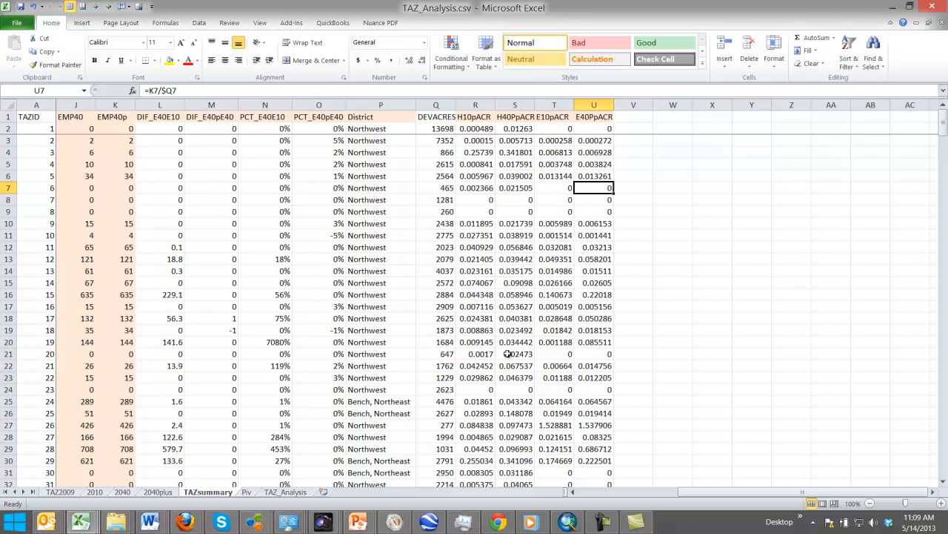
Open the TAZ_Analysis sheet and check the linked formulas in the E10pACR column.
click(285, 493)
click(154, 218)
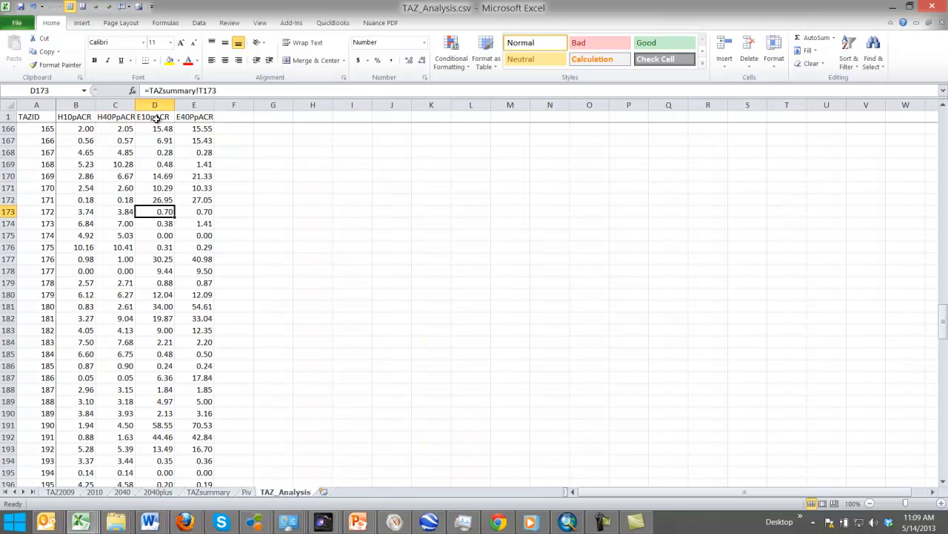
click(162, 189)
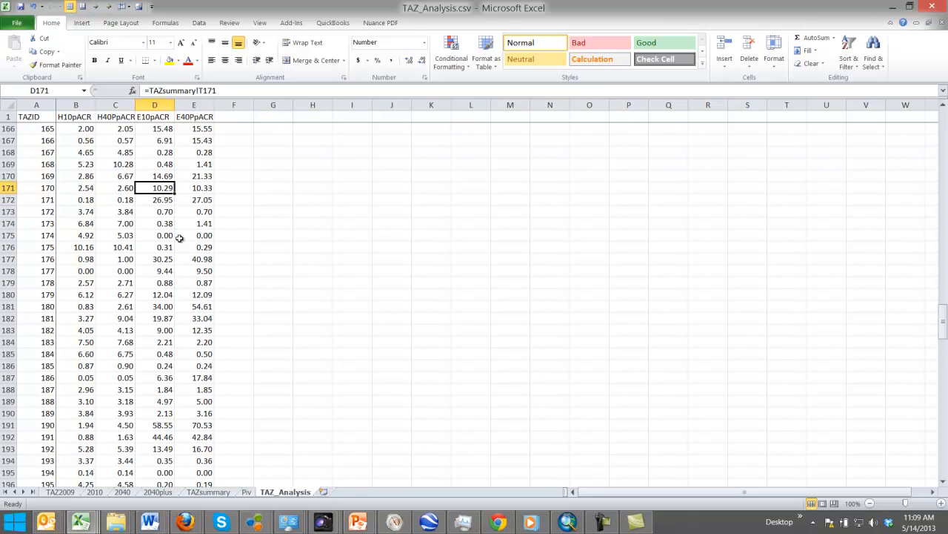
click(154, 151)
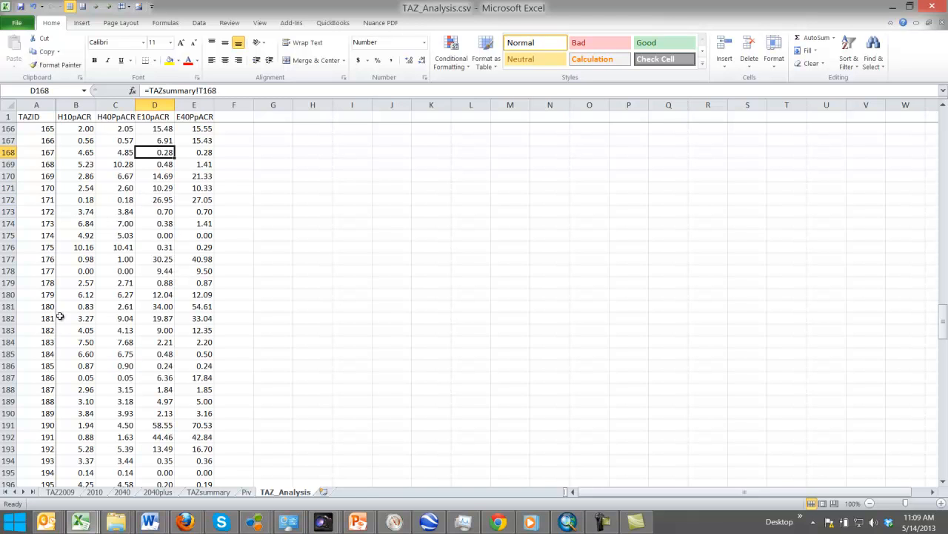
Compare zone 180's H10pACR, E10pACR and E40PpACR values on the TAZ_Analysis sheet, along with nearby zones' E10pACR values.
click(165, 308)
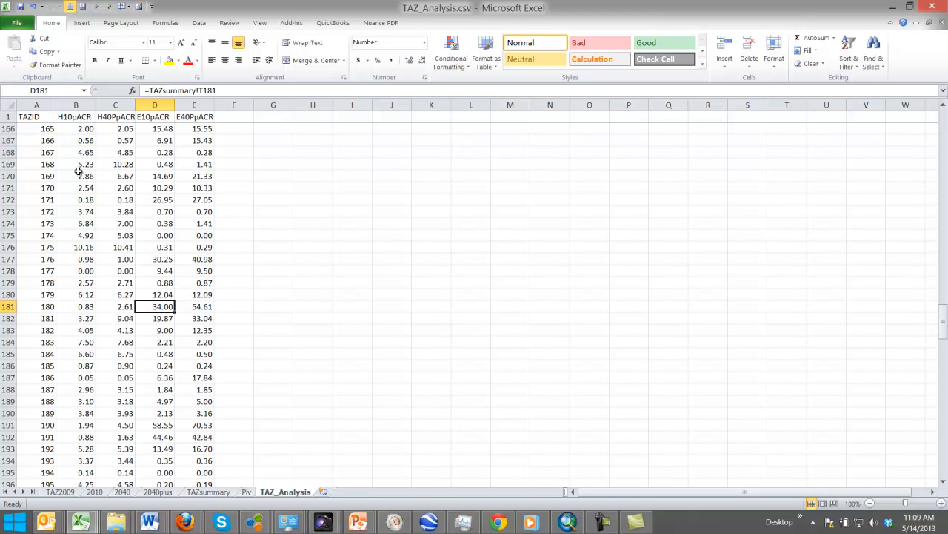
click(80, 306)
click(160, 307)
click(167, 321)
click(165, 310)
click(196, 306)
drag(159, 309, 188, 307)
click(159, 322)
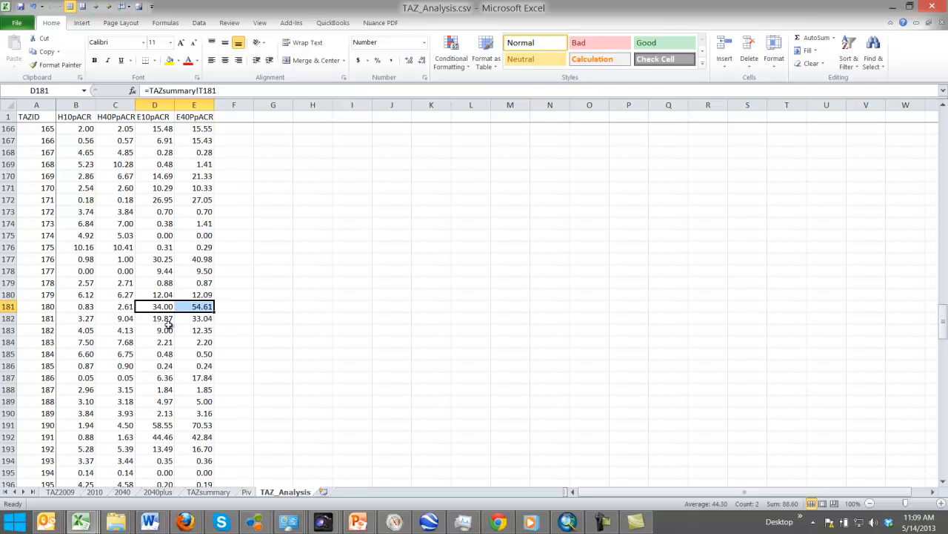
click(167, 329)
click(166, 306)
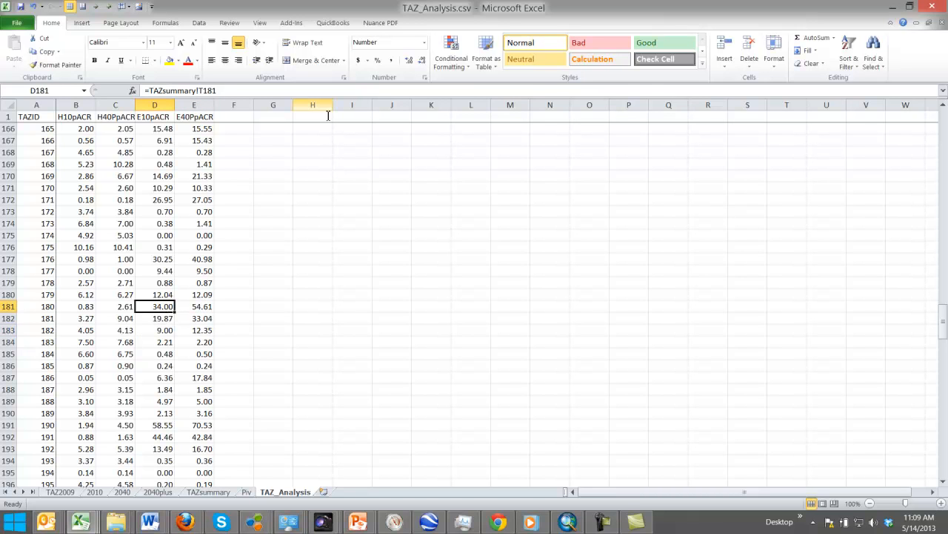
Try to save TAZ_Analysis.csv, declining to keep the workbook in CSV format.
click(20, 6)
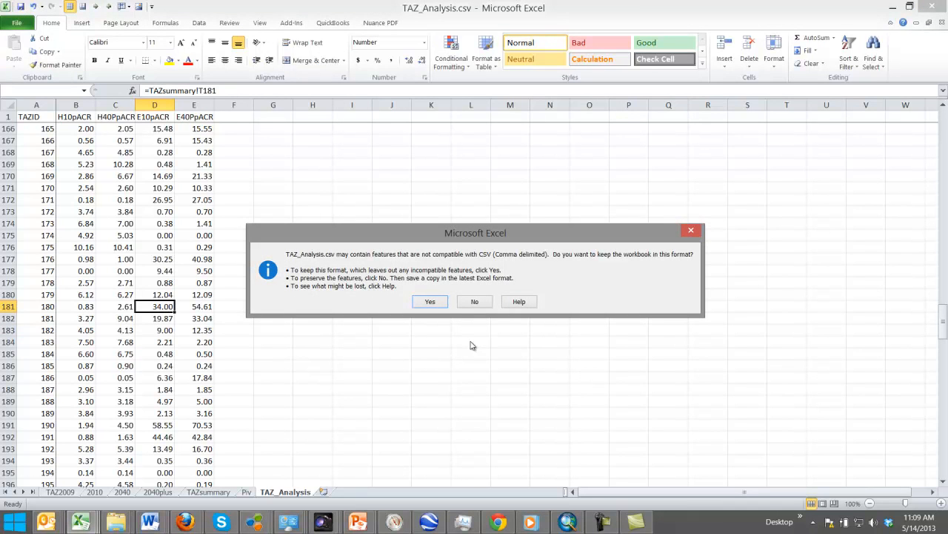
click(475, 302)
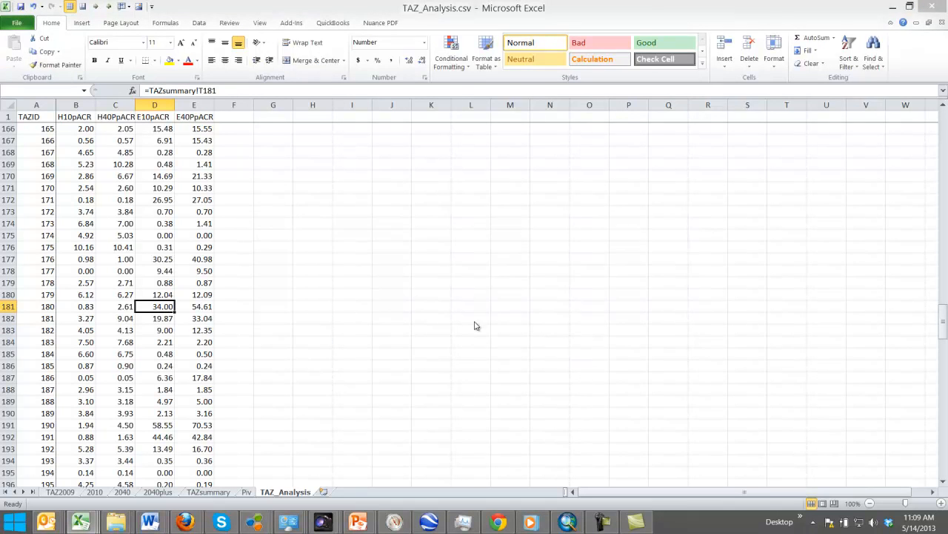
click(444, 295)
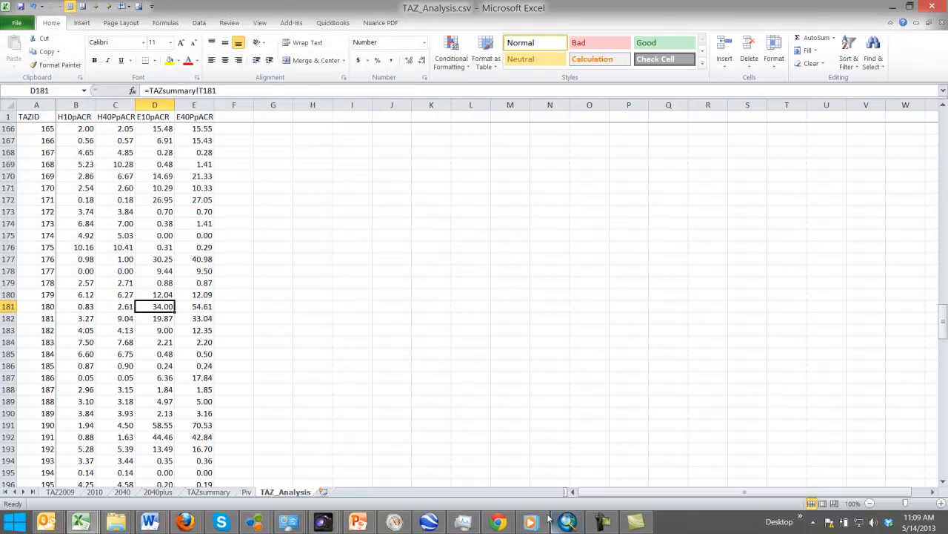
Switch to ArcMap, clear the zone selection in the Logan map, and close the program without sending an error report.
click(567, 522)
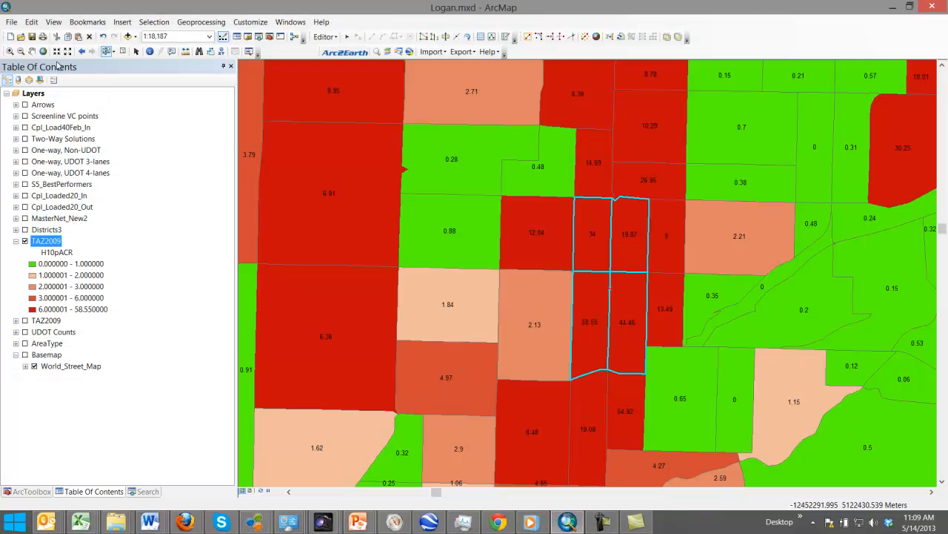
click(31, 41)
click(123, 51)
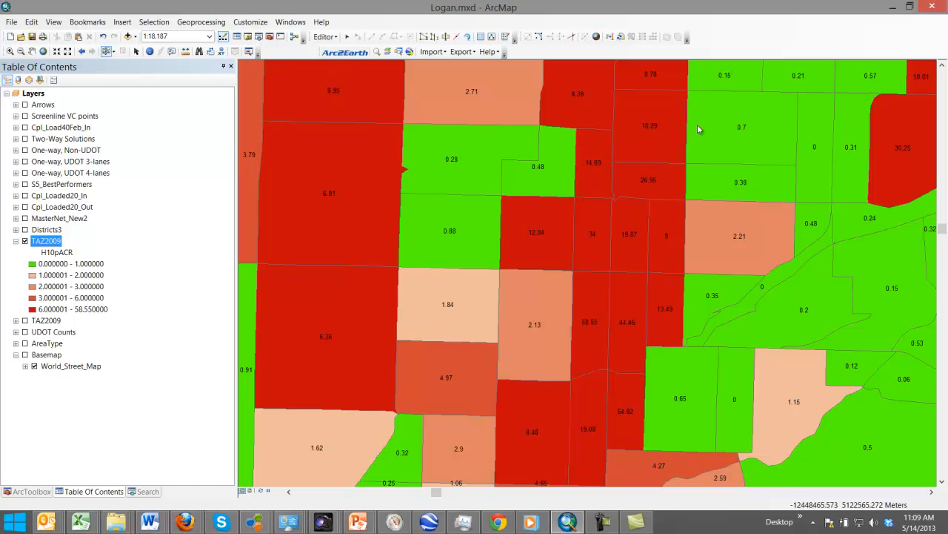
click(932, 6)
click(430, 289)
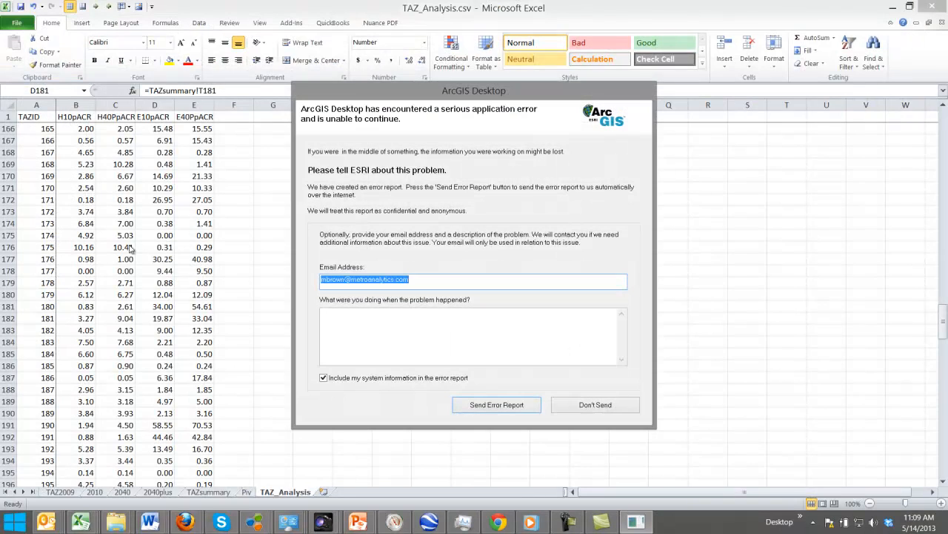
click(593, 406)
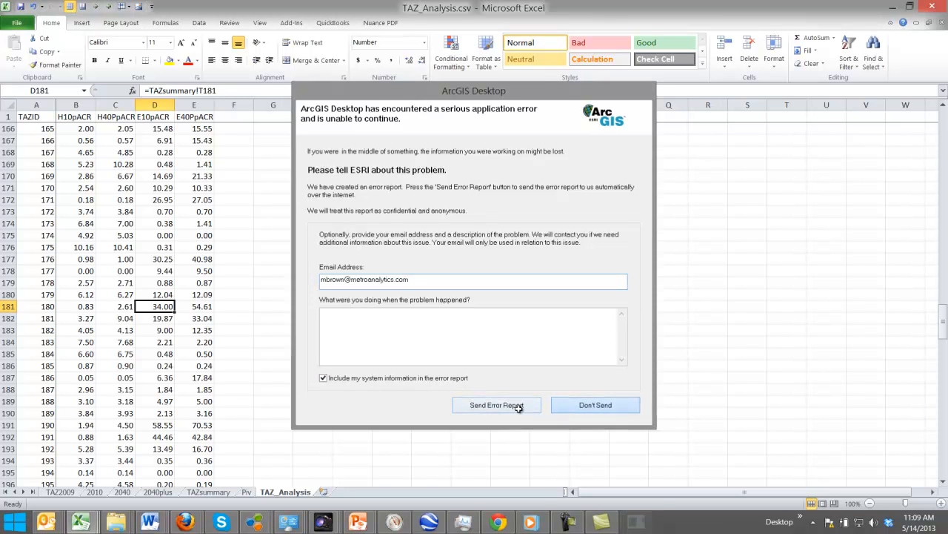
Save TAZ_Analysis.csv in Excel, keeping the comma-delimited format.
click(90, 190)
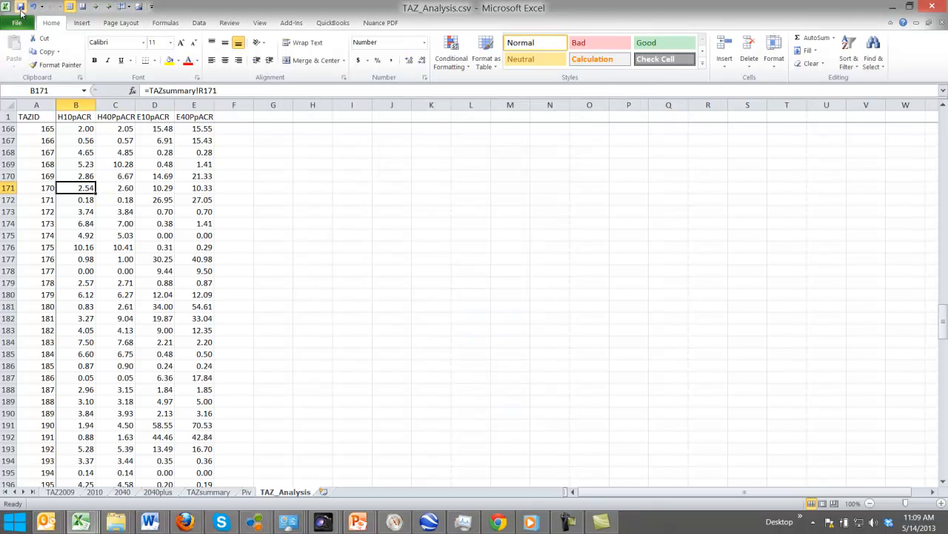
click(21, 7)
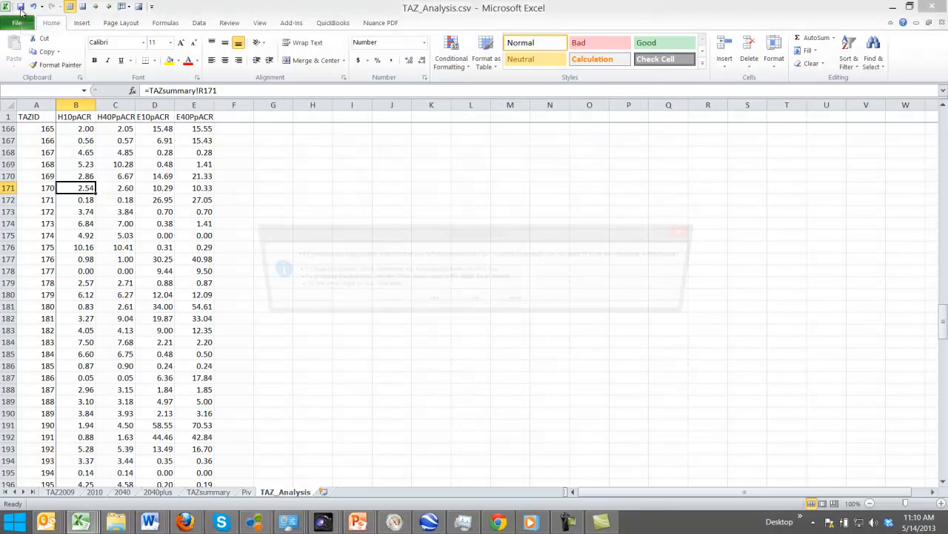
click(430, 302)
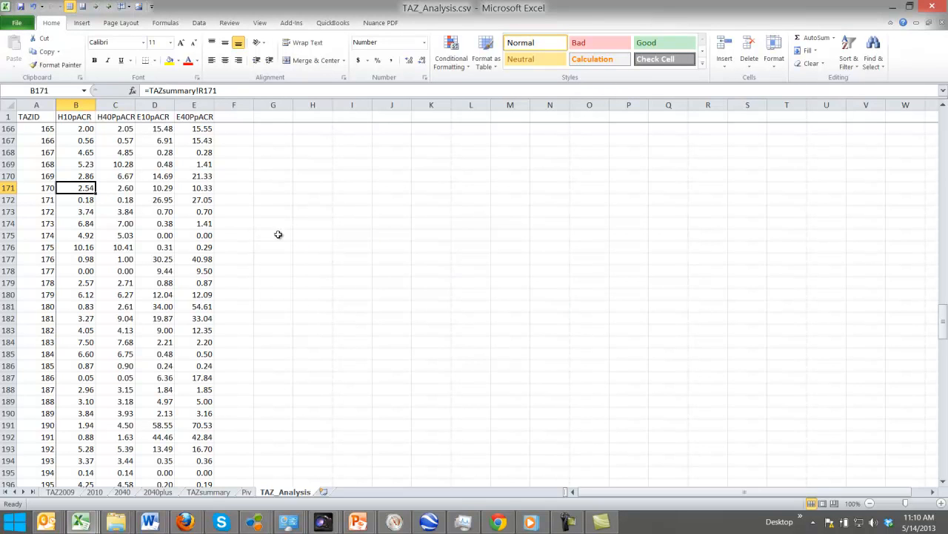
Save the workbook in Excel Workbook format over TAZ_Analysis.xlsx in the Output folder.
click(16, 23)
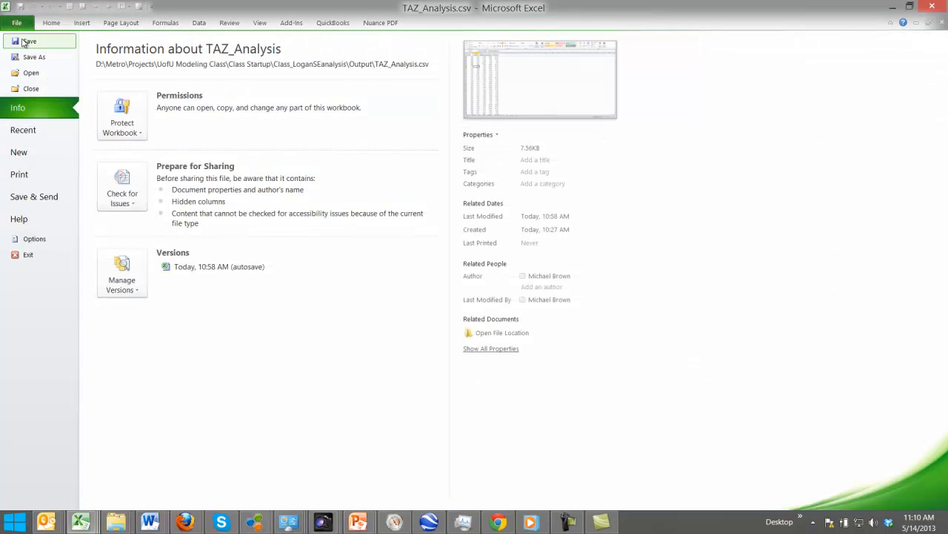
click(34, 57)
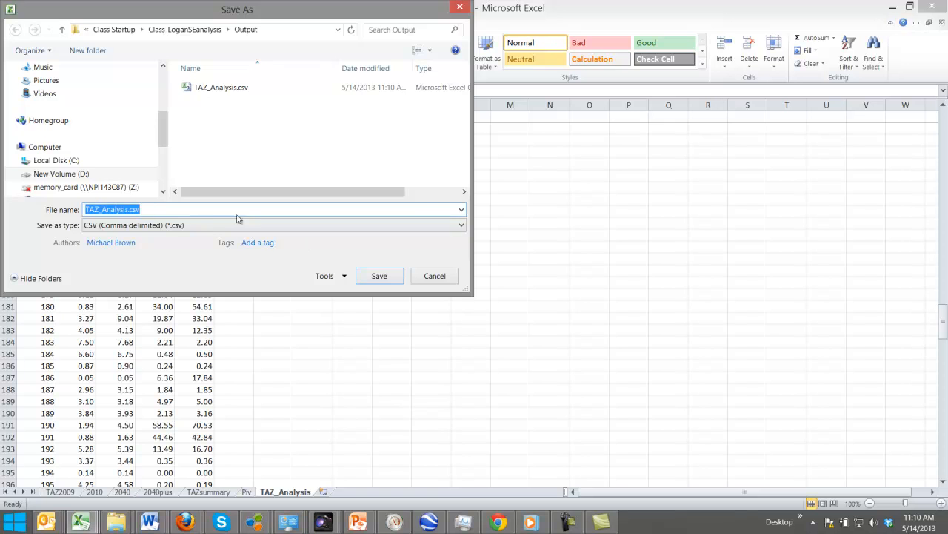
click(197, 228)
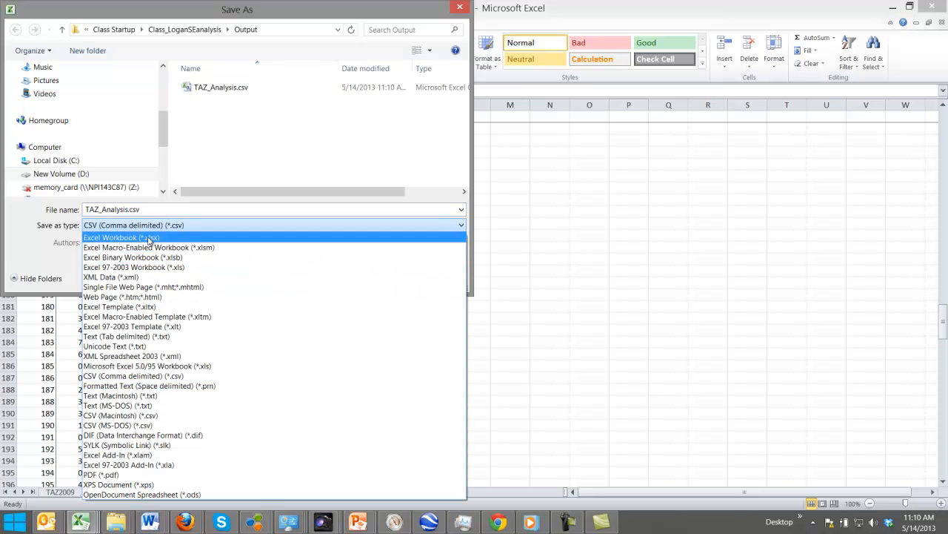
click(146, 239)
click(222, 91)
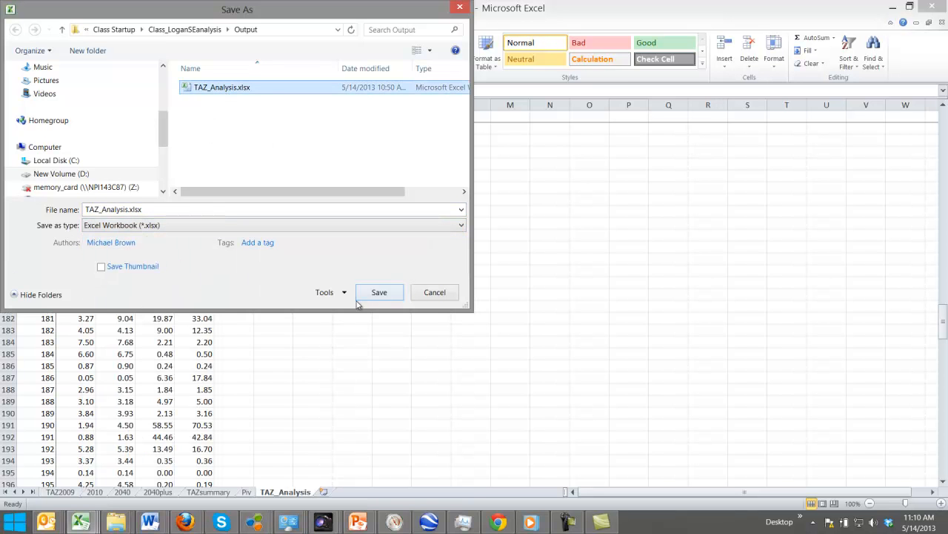
click(379, 295)
click(517, 263)
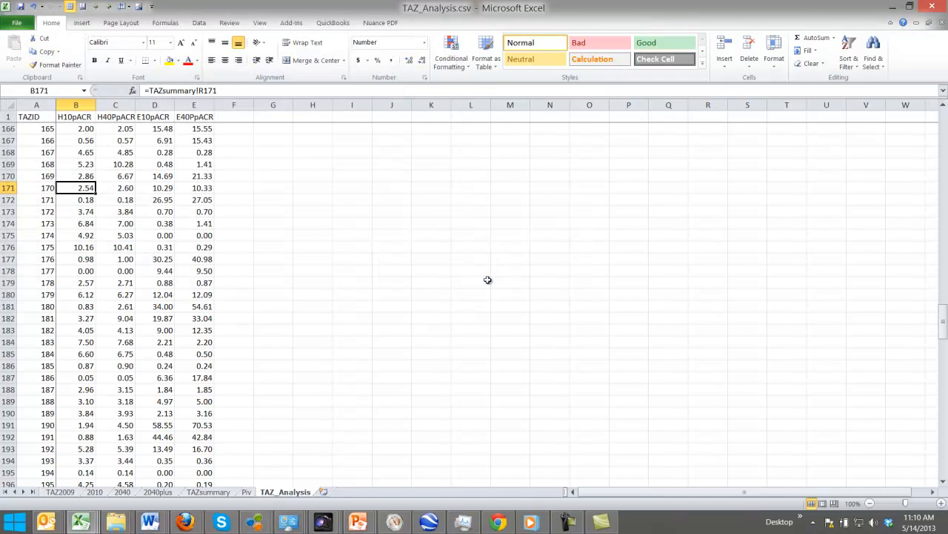
Minimize Excel, start ArcMap 10.1, and open the recent Logan map.
click(893, 7)
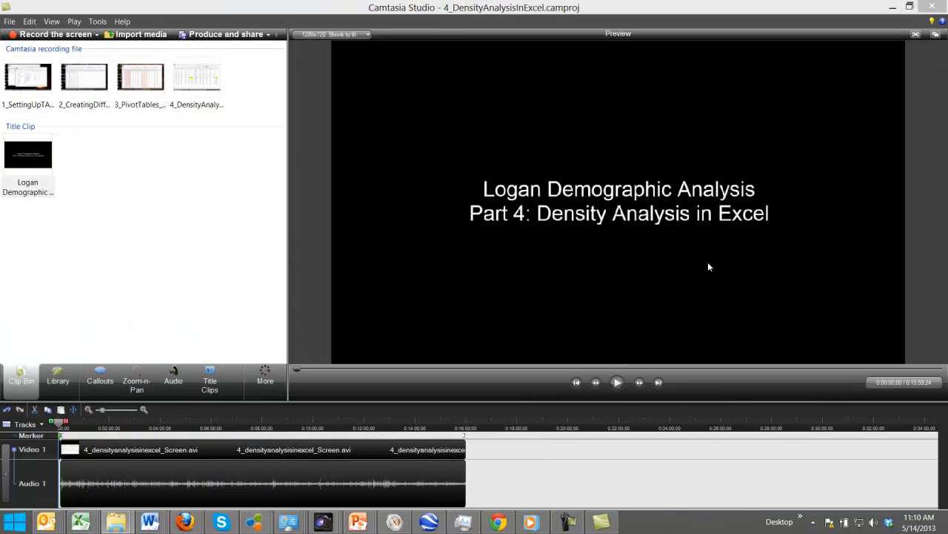
click(16, 522)
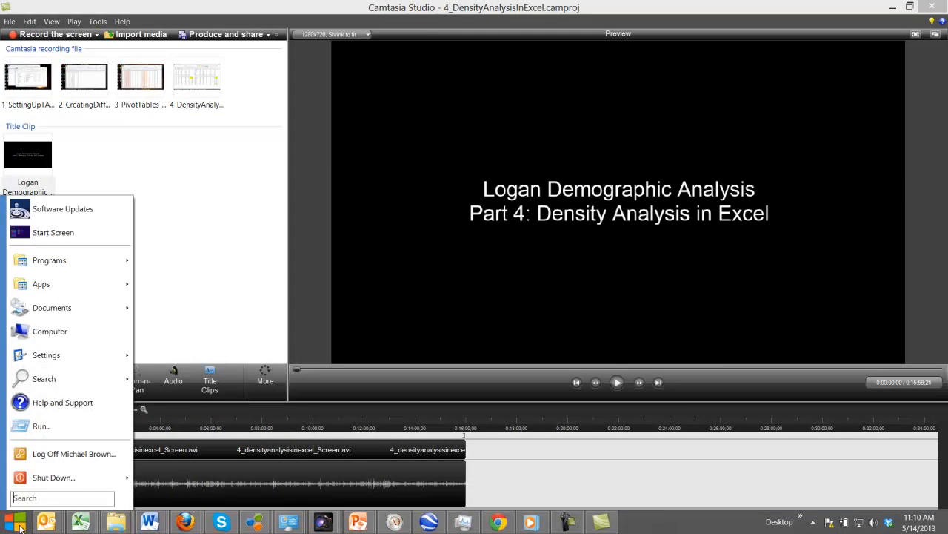
mouse_move(49, 261)
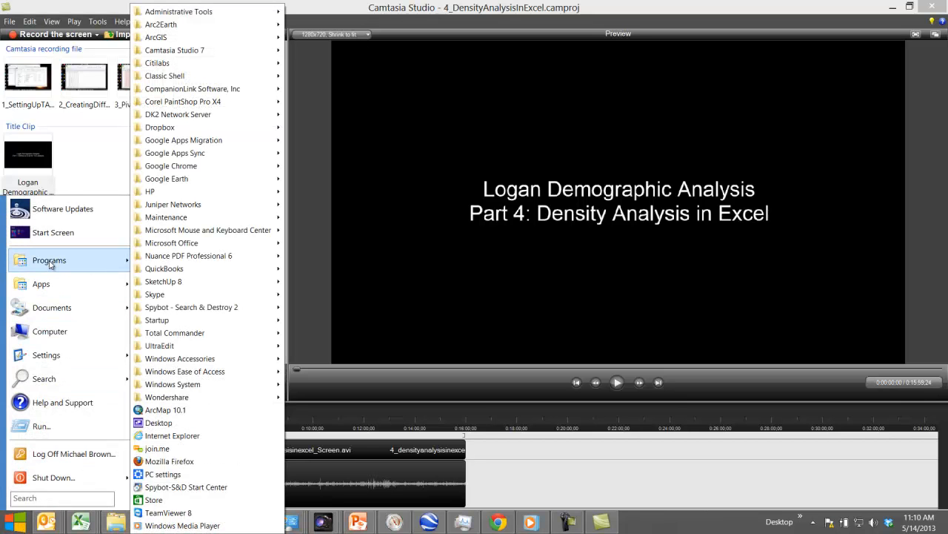
click(155, 410)
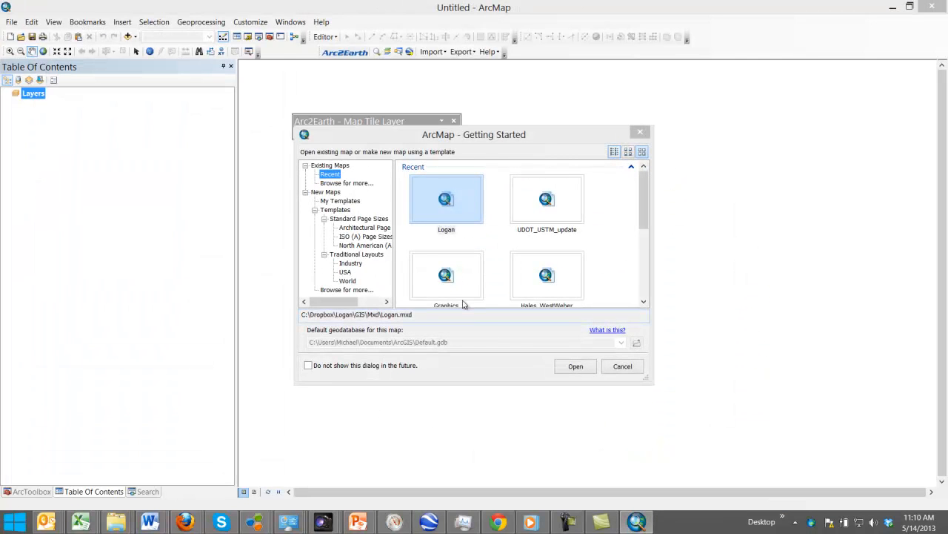
double_click(446, 199)
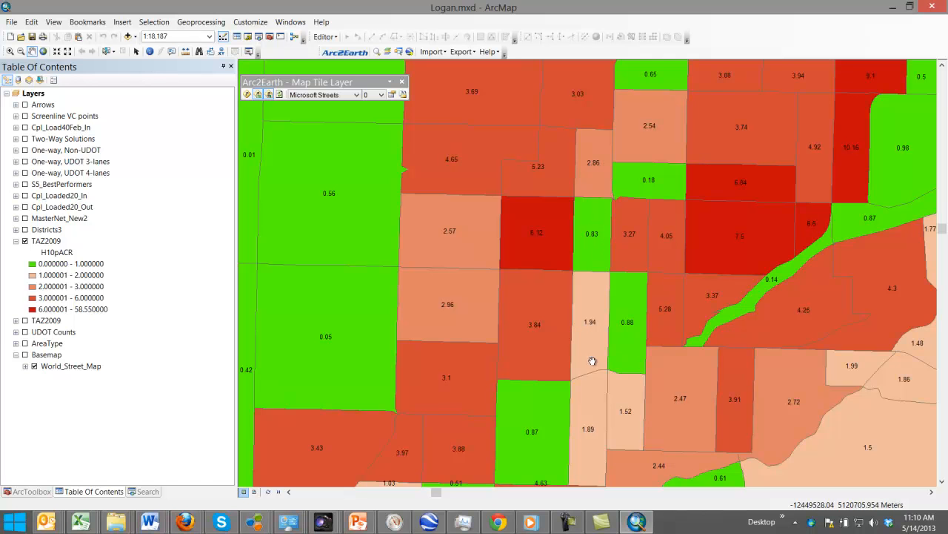
Select the four central zones 180, 181, 190 and 191 again and examine their joined per-acre fields in the TAZ2009 attribute table.
click(106, 51)
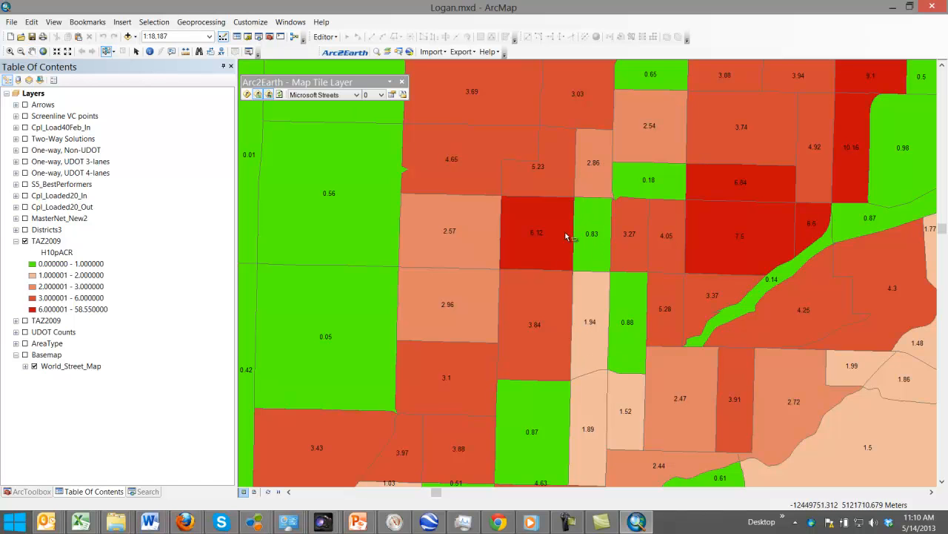
drag(622, 312, 598, 252)
click(46, 241)
right_click(46, 241)
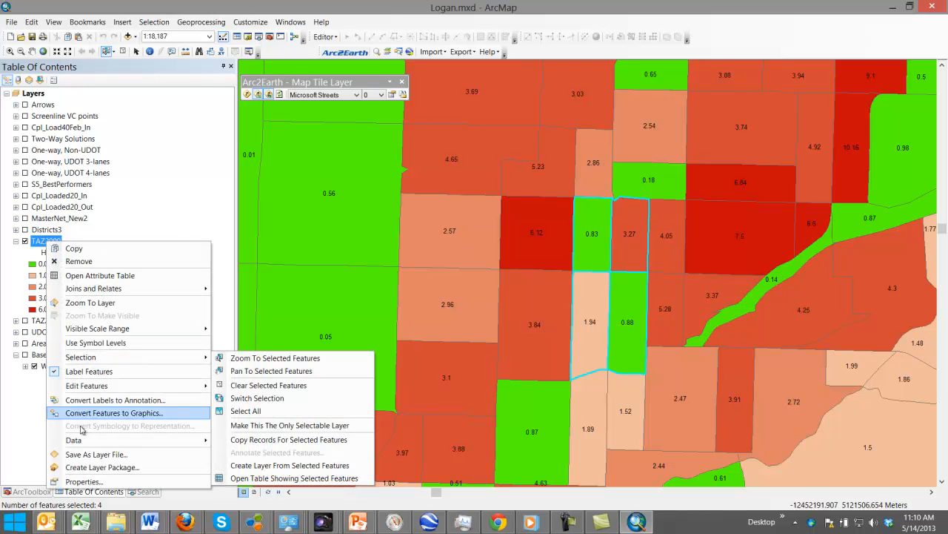
click(99, 275)
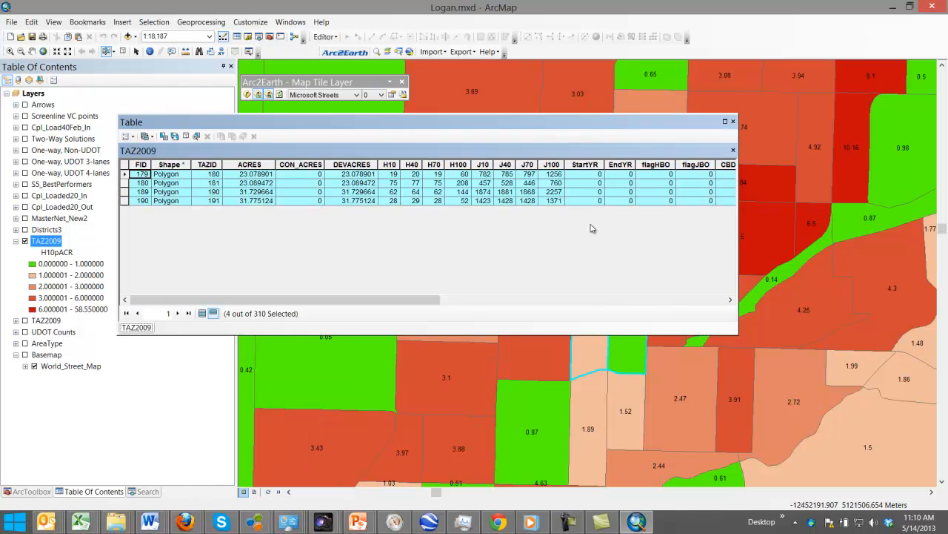
drag(391, 304, 674, 323)
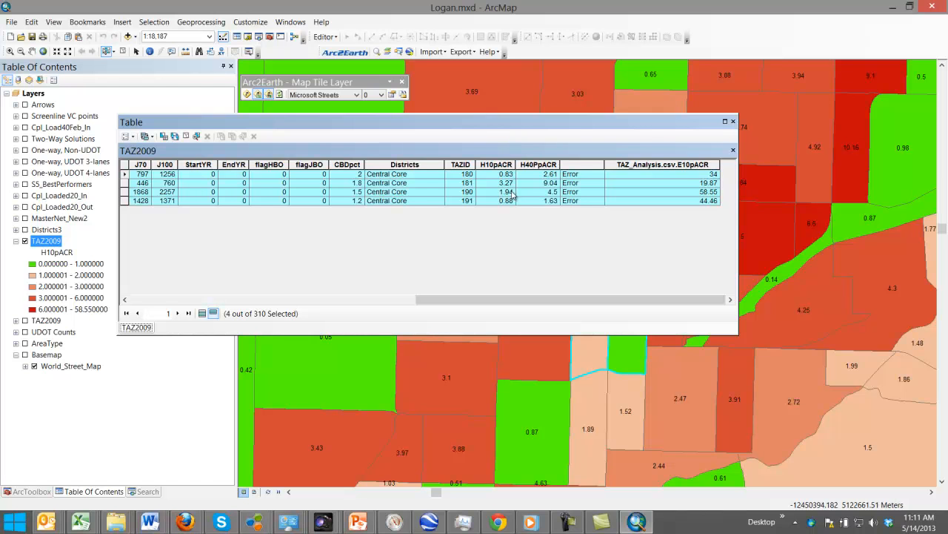
Examine the Error column beside the TAZ_Analysis.csv.E10pACR values in the TAZ2009 table's joined fields.
click(541, 175)
click(586, 165)
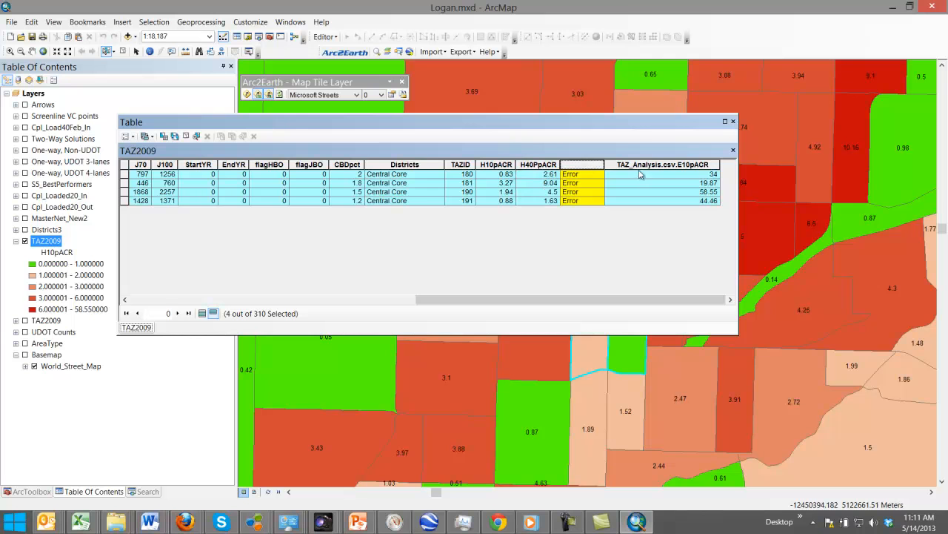
ctrl+click(622, 164)
click(586, 165)
click(630, 165)
click(586, 165)
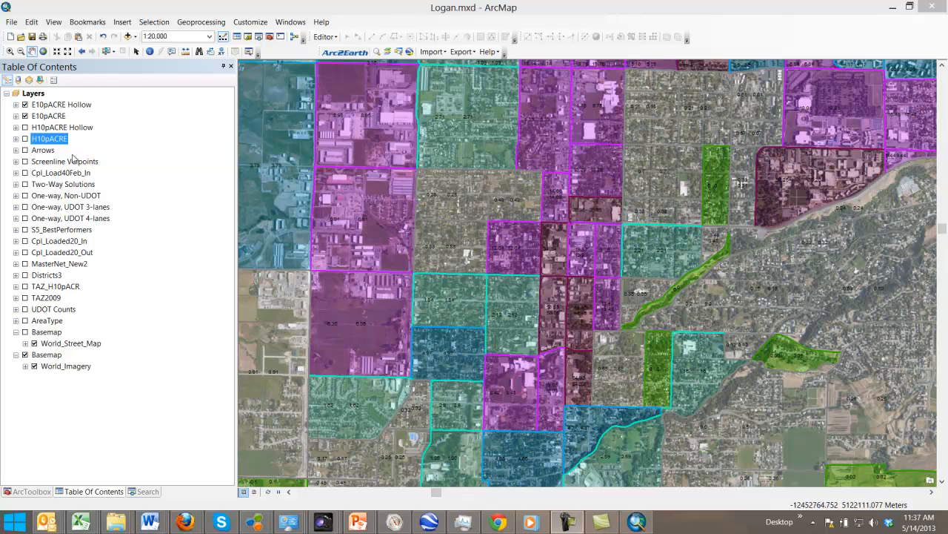
Expand the legends of the H10pACRE, H10pACRE Hollow, E10pACRE and E10pACRE Hollow layers.
click(16, 139)
click(15, 127)
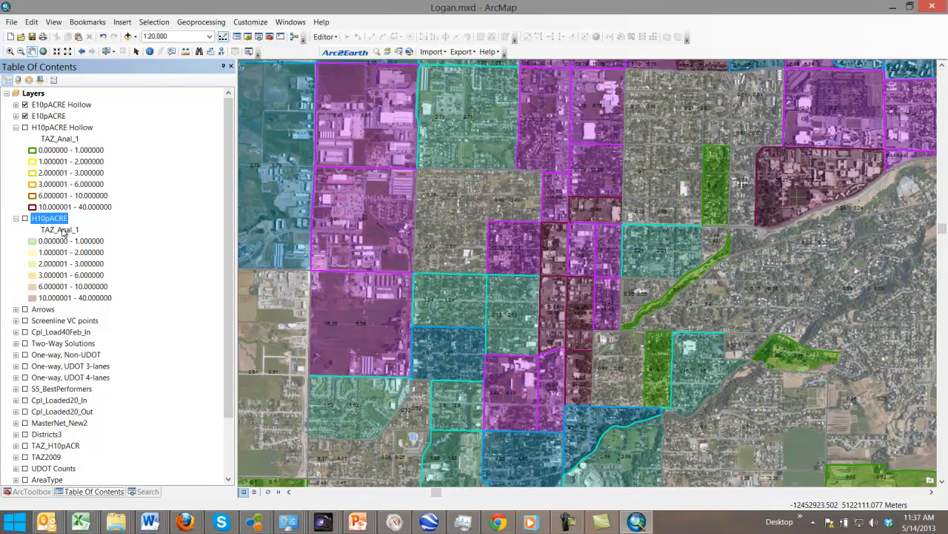
click(16, 116)
click(16, 106)
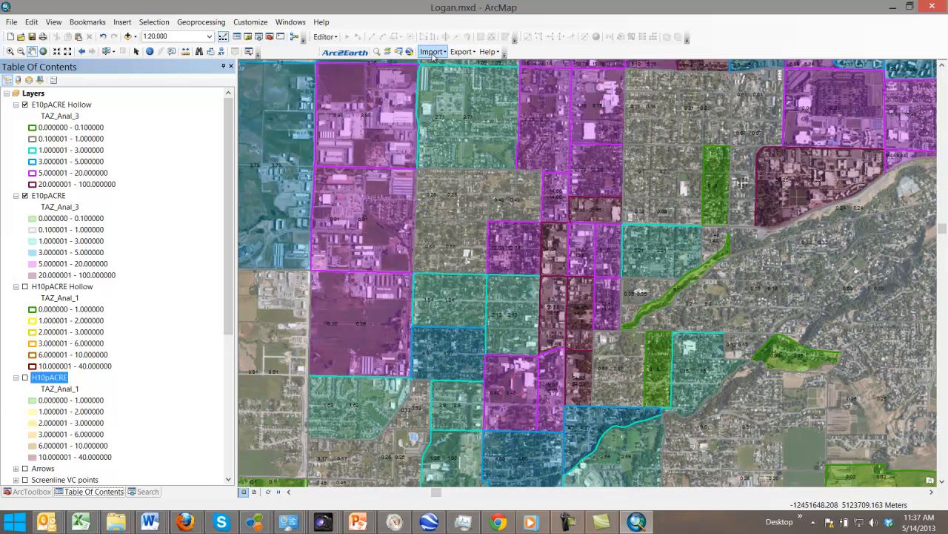
Start the Arc2Earth vector export of all layers and include H10pACRE Hollow and H10pACRE in it.
click(478, 55)
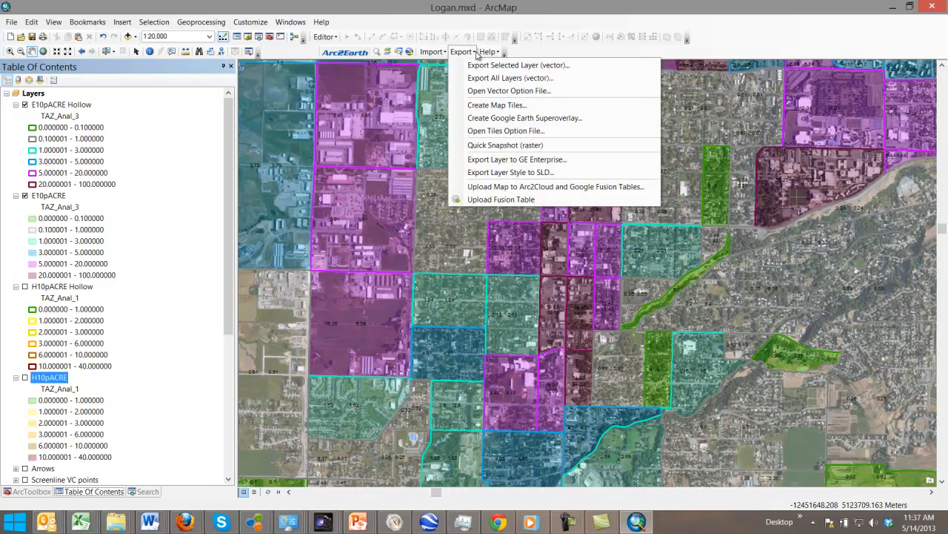
click(482, 78)
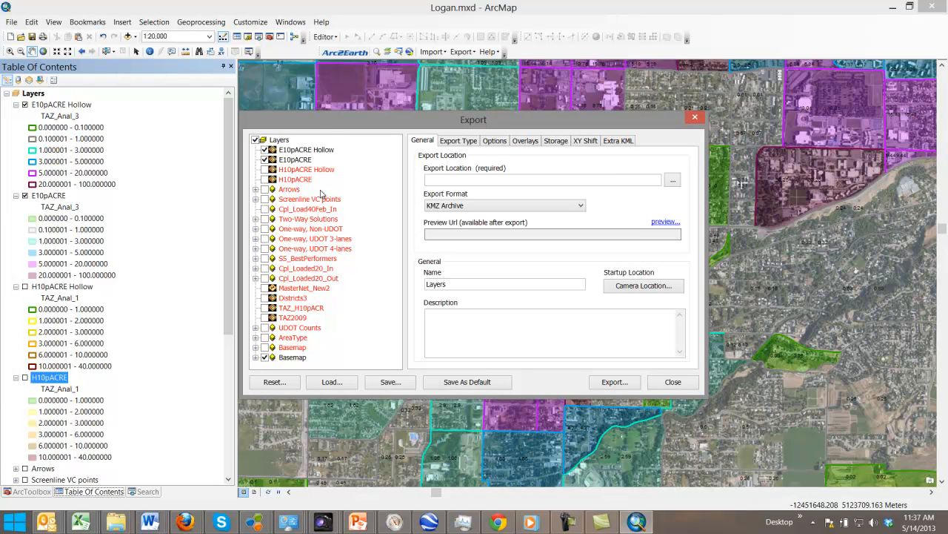
click(264, 169)
click(264, 178)
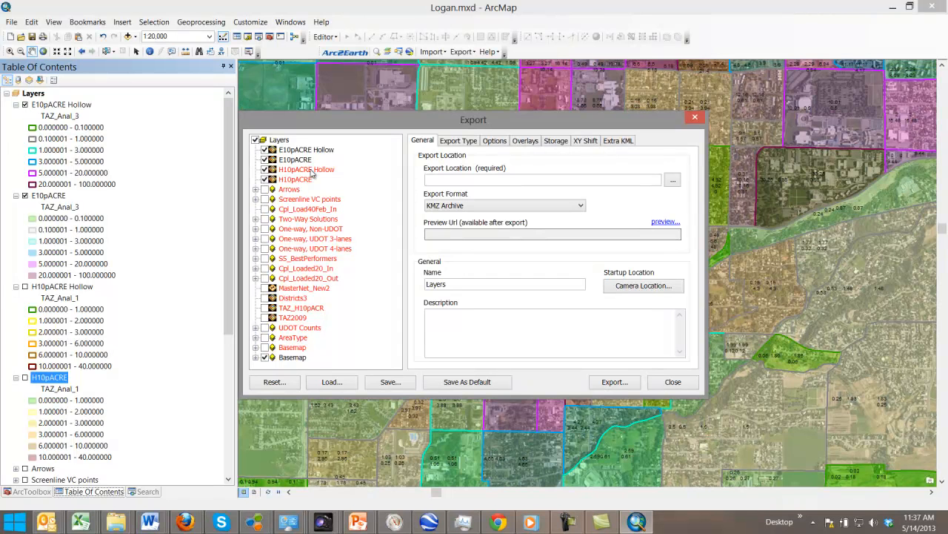
Check the export transparency of the E10pACRE Hollow and E10pACRE layers.
click(305, 150)
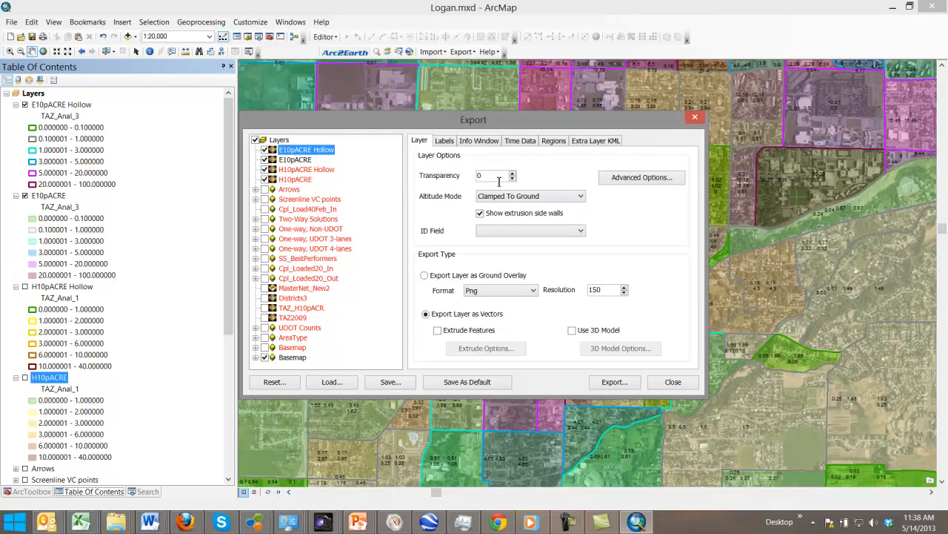
click(299, 160)
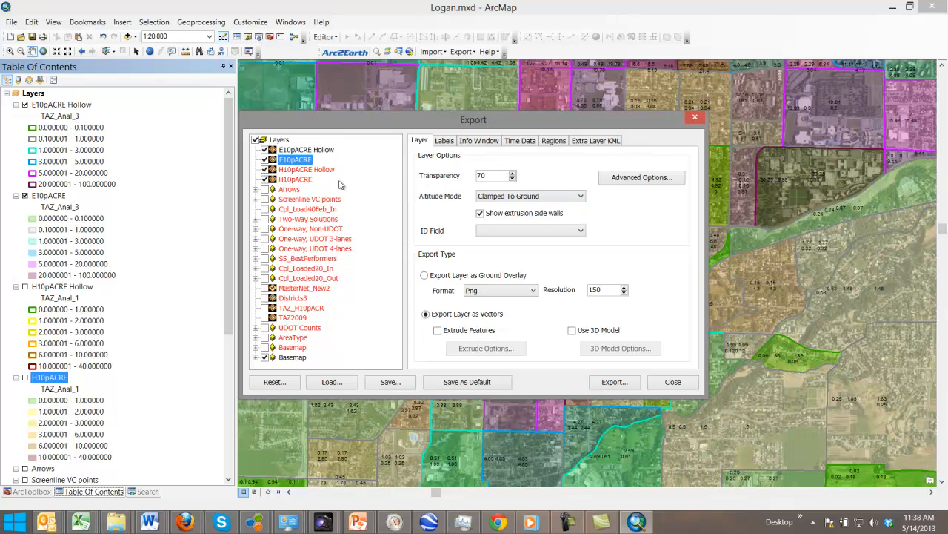
click(489, 176)
Set TAZ_Anal_3 as the export label field for both the E10pACRE Hollow and E10pACRE layers.
click(446, 143)
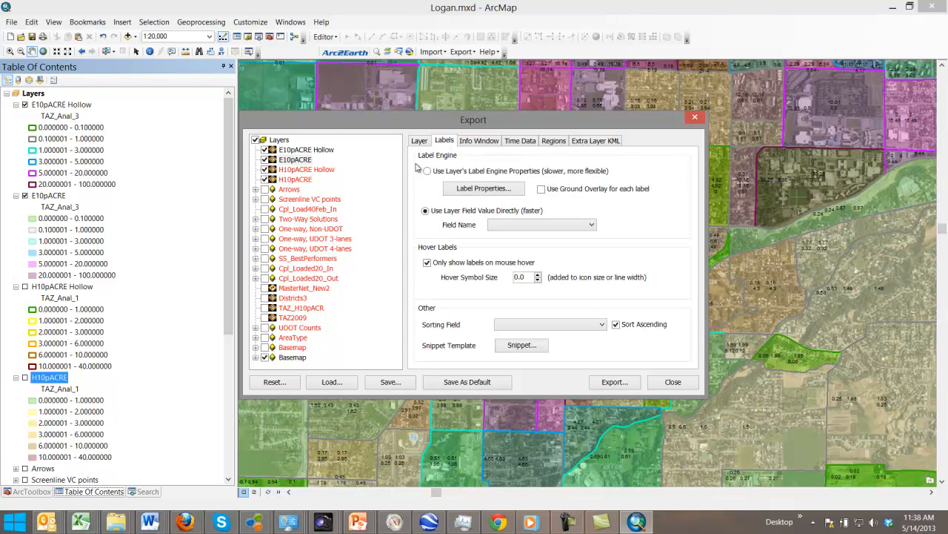
click(291, 151)
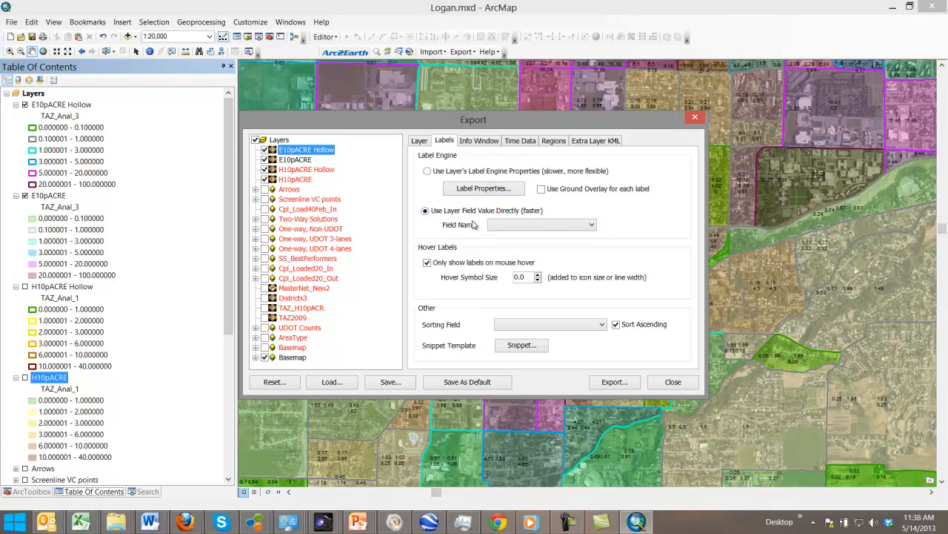
click(591, 225)
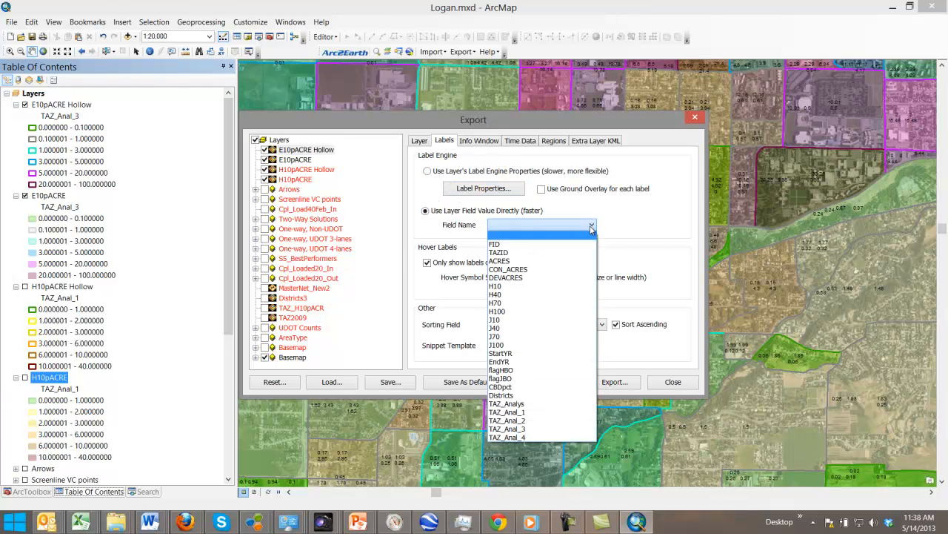
click(521, 429)
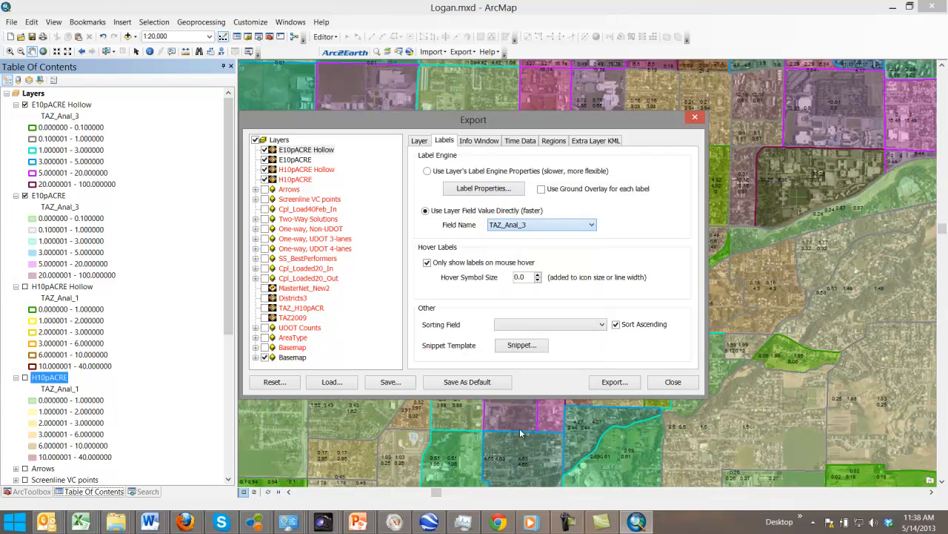
click(294, 159)
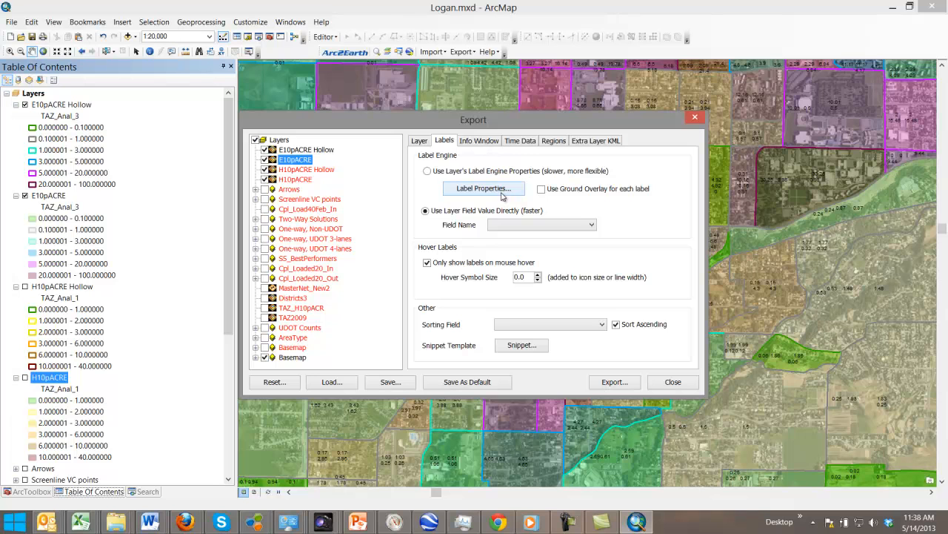
click(580, 226)
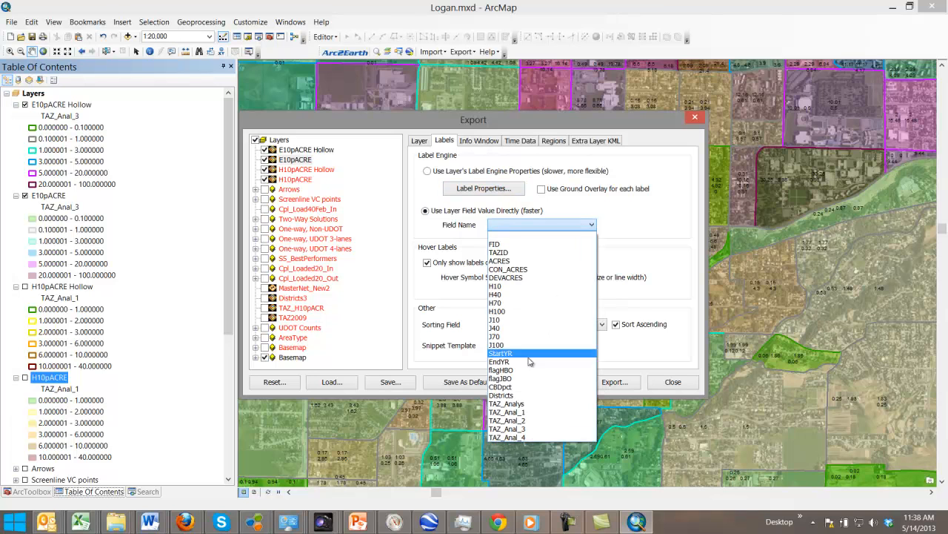
click(522, 428)
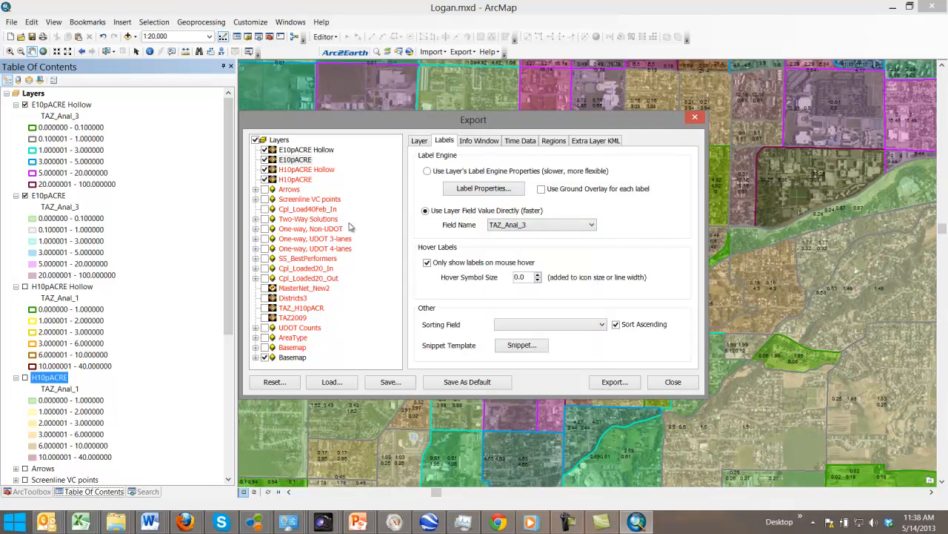
Set TAZ_Anal_1 as the export label field for both the H10pACRE Hollow and H10pACRE layers.
click(303, 170)
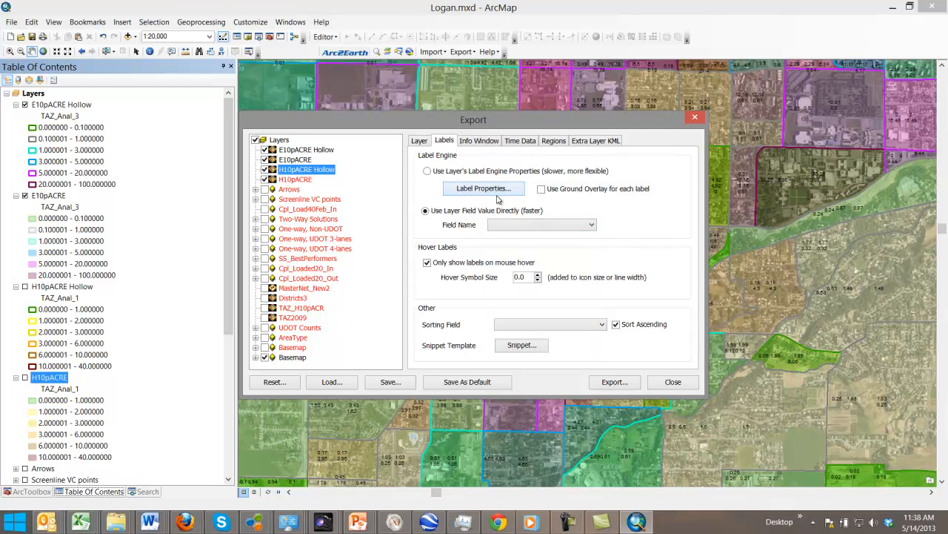
click(540, 225)
click(522, 413)
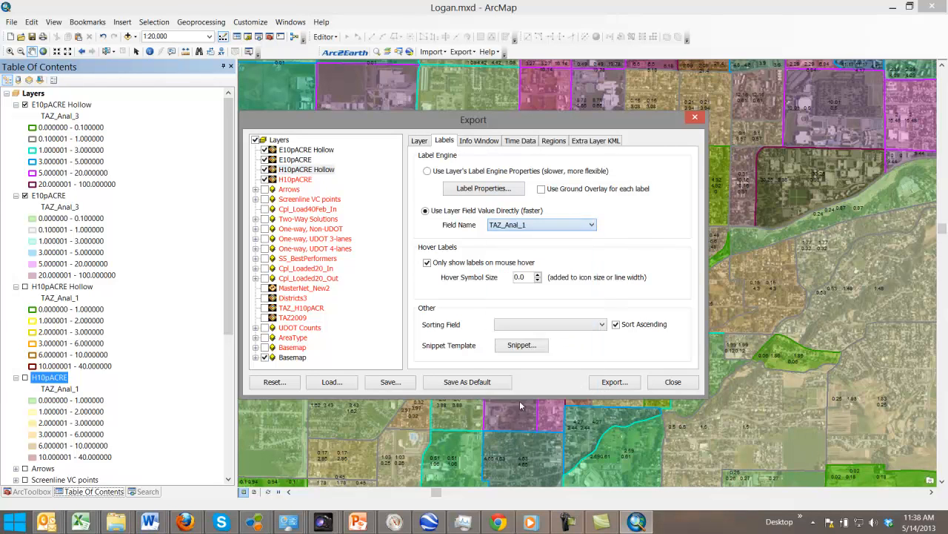
click(296, 180)
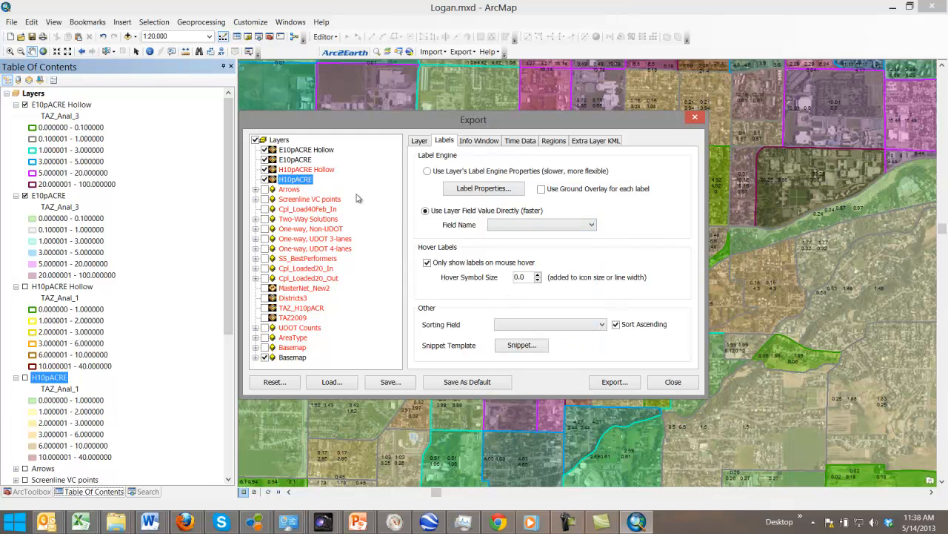
click(546, 226)
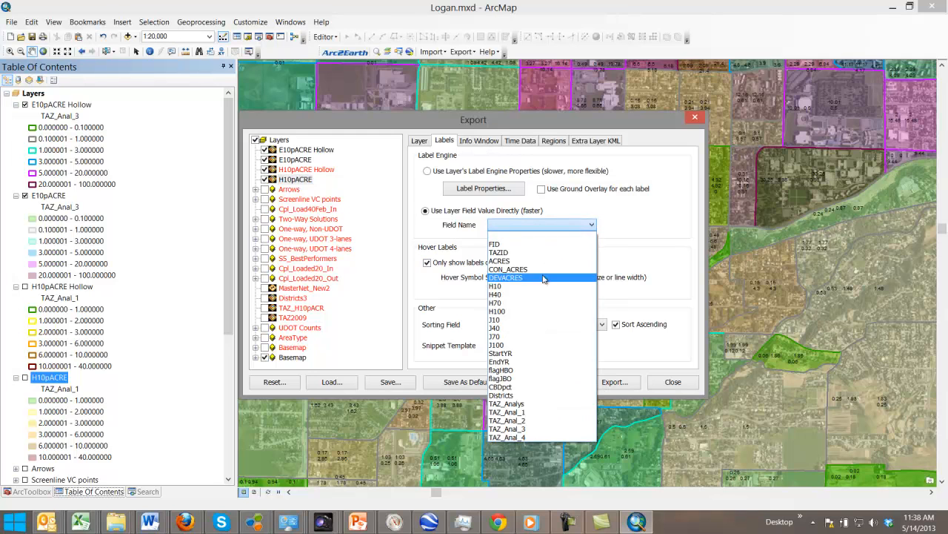
click(517, 416)
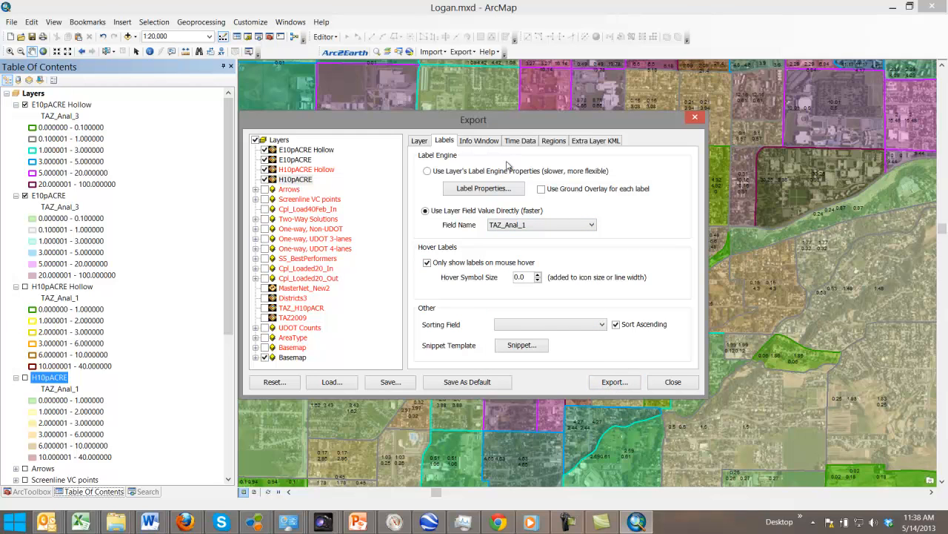
Review the H10pACRE layer's export options and try to export without specifying an export location.
click(490, 145)
click(424, 142)
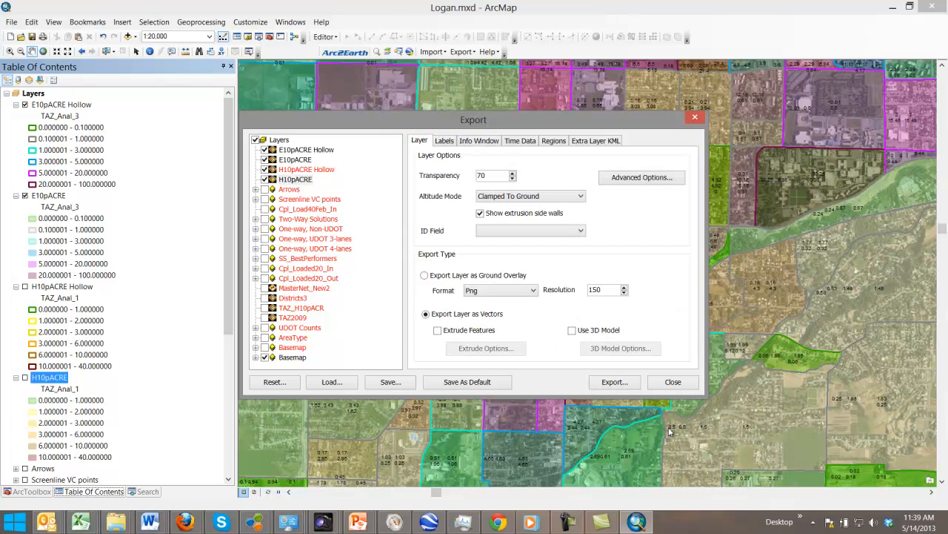
click(606, 384)
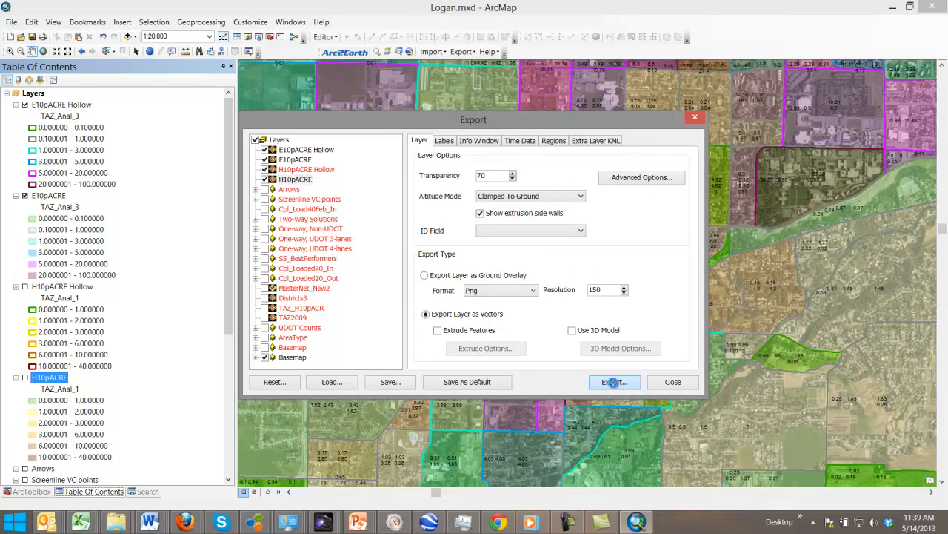
click(560, 288)
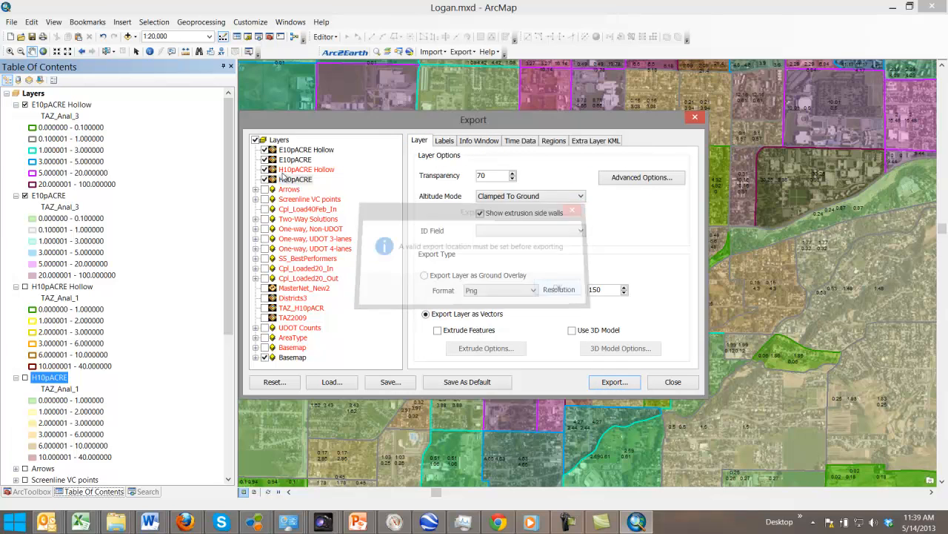
Set the export location to TAZdensity.kmz in Class_LoganSEanalysis's Output\A2E folder and export the layers as a KMZ archive.
click(279, 140)
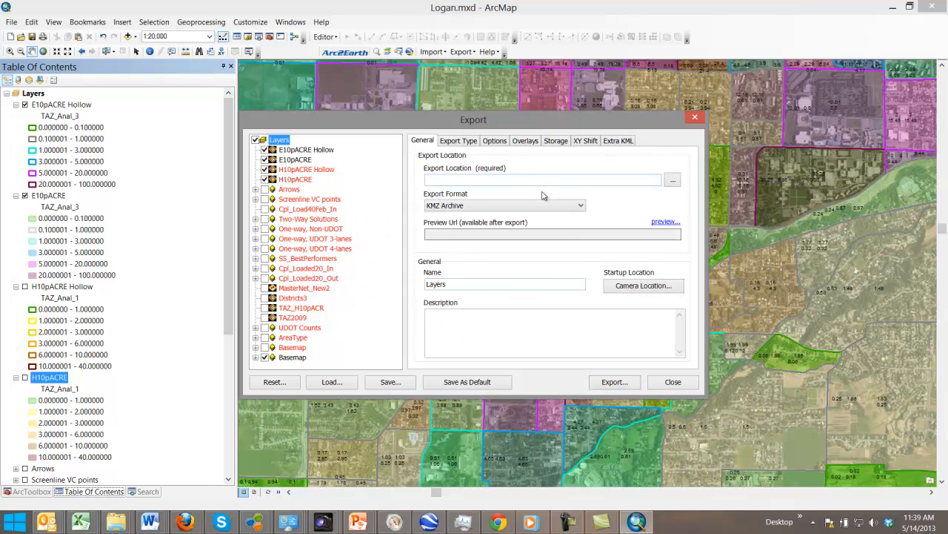
click(673, 182)
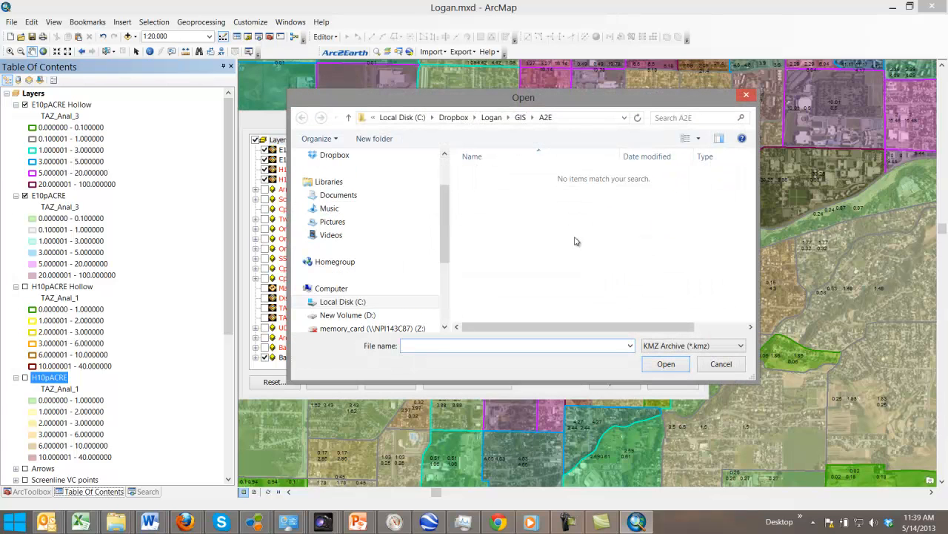
click(721, 364)
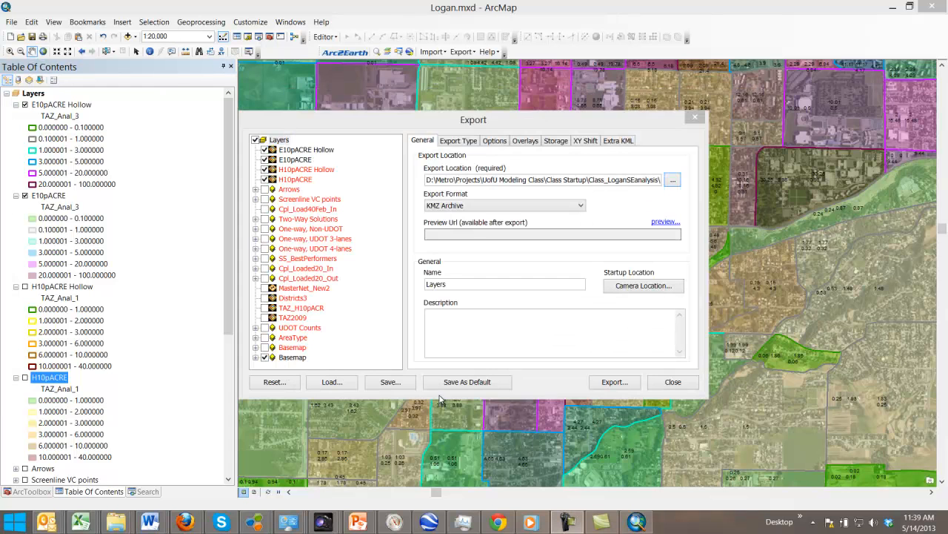
click(612, 382)
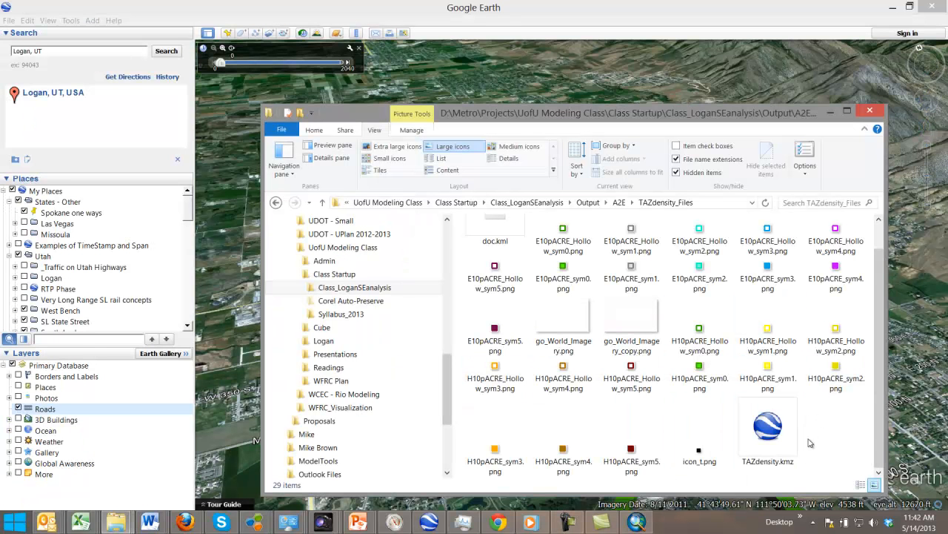
Open TAZdensity.kmz from the TAZdensity_Files folder in Google Earth and locate its layers under Temporary Places.
click(771, 447)
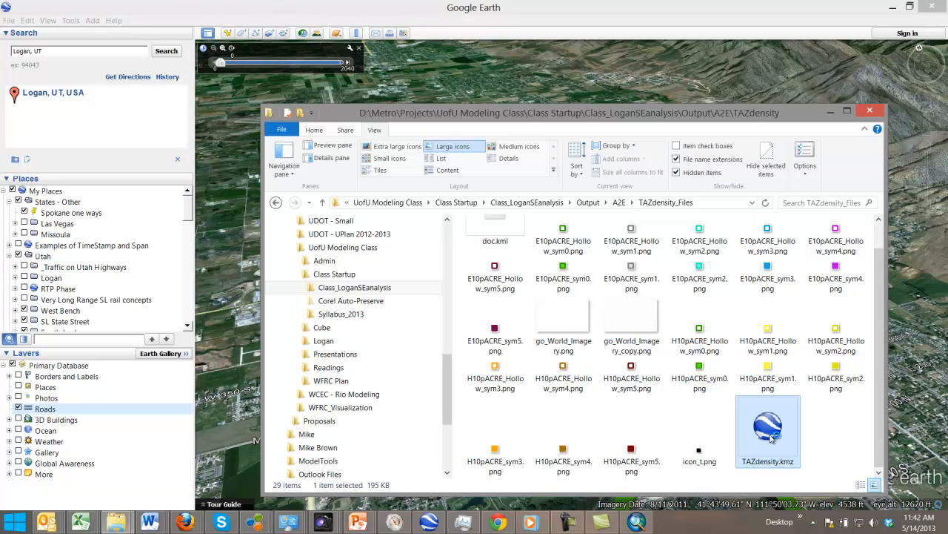
double_click(771, 437)
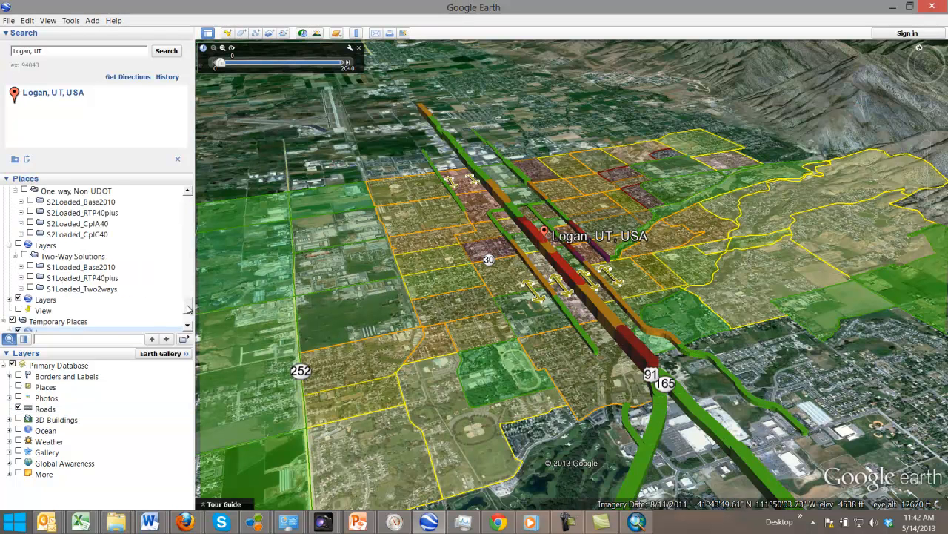
scroll(188, 319, down, 2)
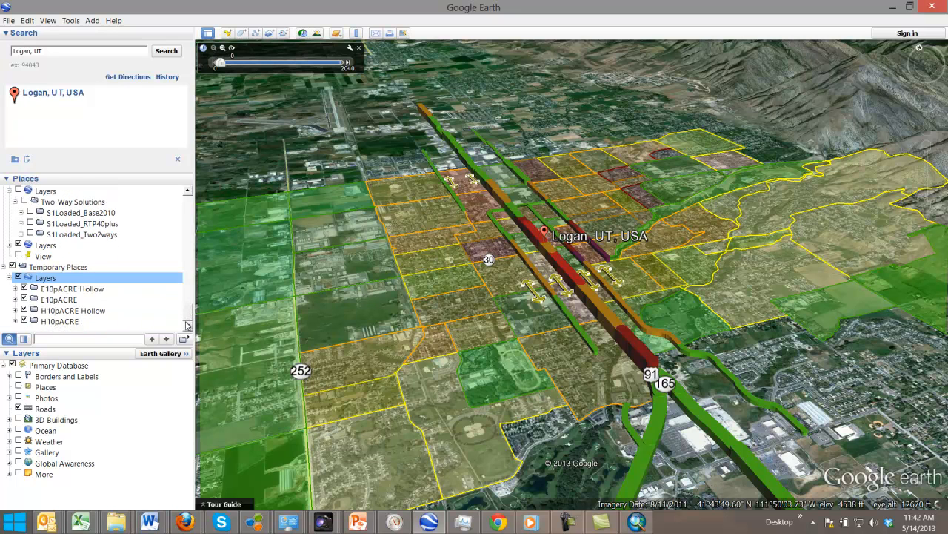
Hide the Layers folder in Places that contains the One-way, UDOT 3-lanes traffic layers.
drag(188, 326, 195, 290)
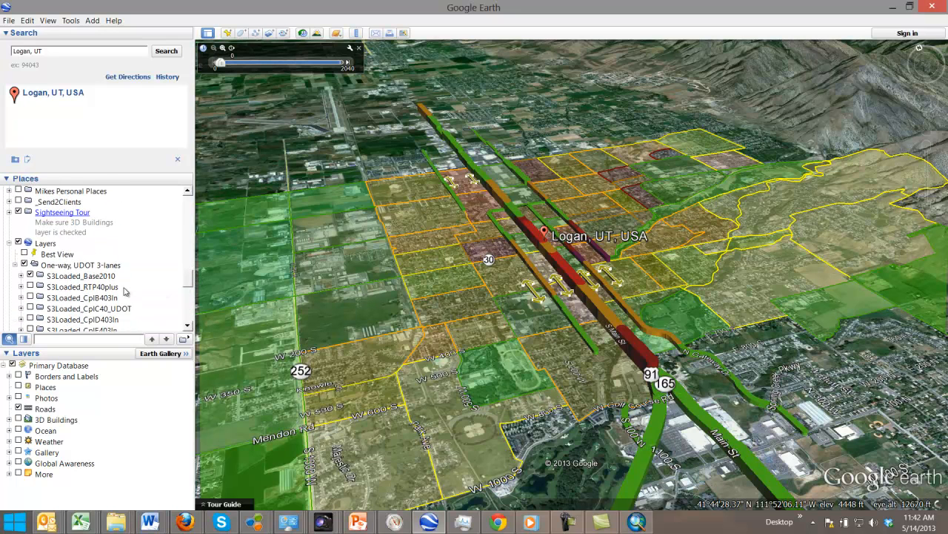
click(18, 243)
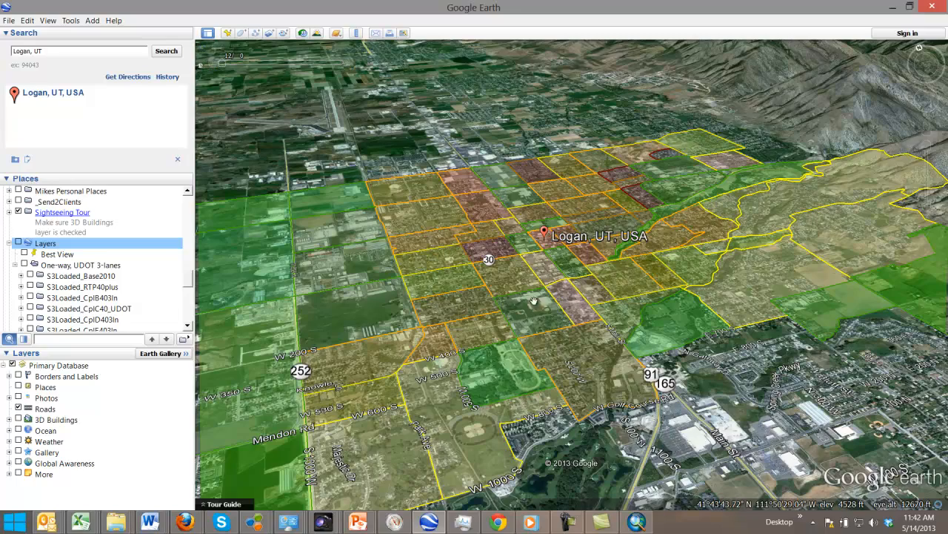
Locate the density layers under Temporary Places and examine the household-density polygons around the stadium block near S Main St and W 400 S.
scroll(570, 326, down, 2)
scroll(561, 326, down, 3)
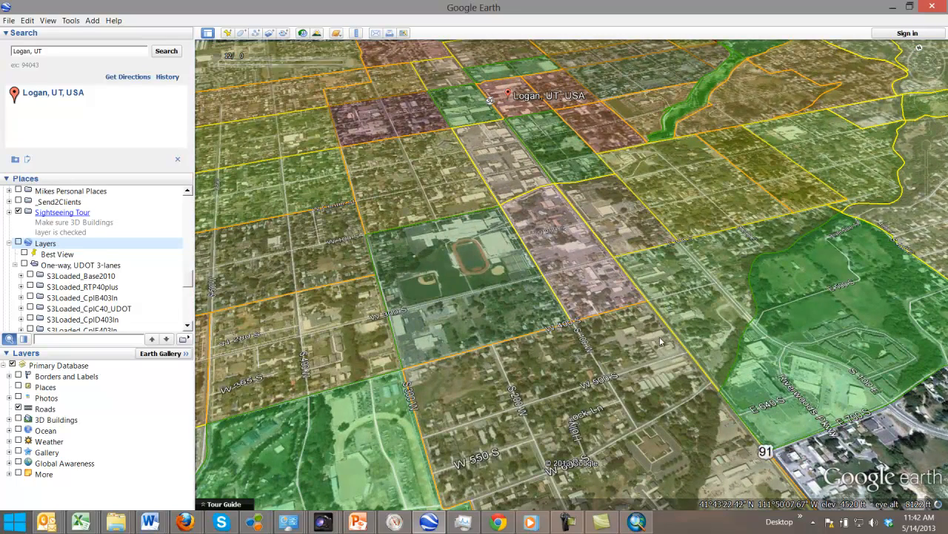
drag(189, 282, 195, 329)
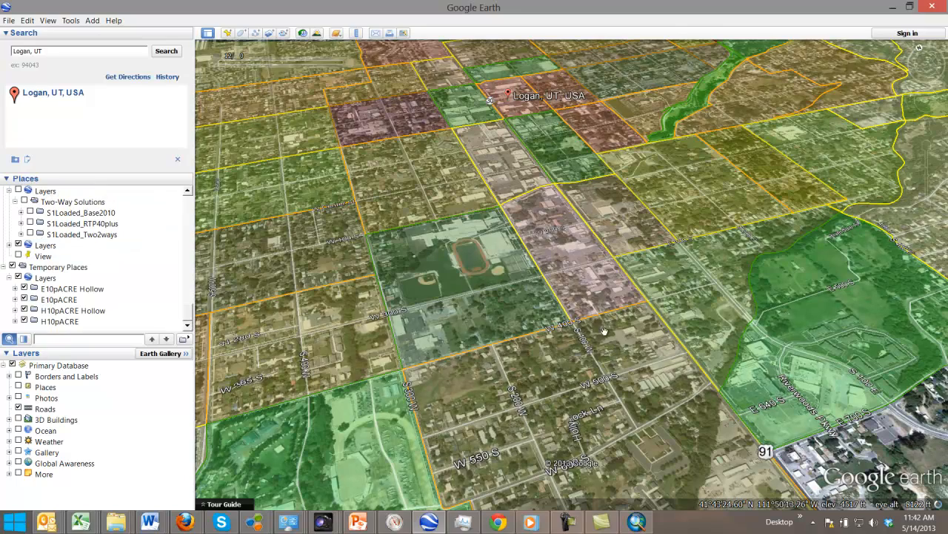
drag(605, 330, 575, 277)
click(576, 272)
scroll(576, 274, up, 3)
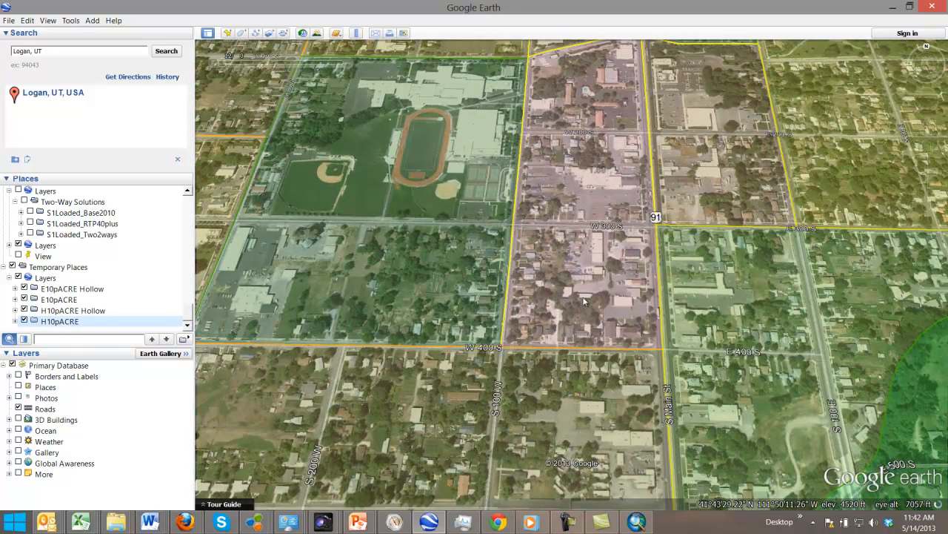
scroll(581, 297, down, 2)
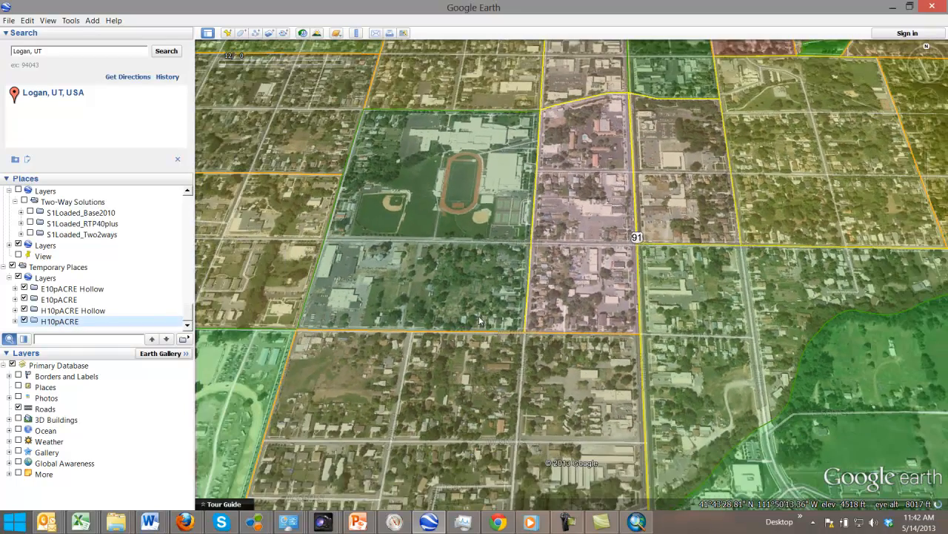
Hide the H10pACRE and H10pACRE Hollow layers, keeping E10pACRE and E10pACRE Hollow displayed.
click(24, 320)
click(24, 310)
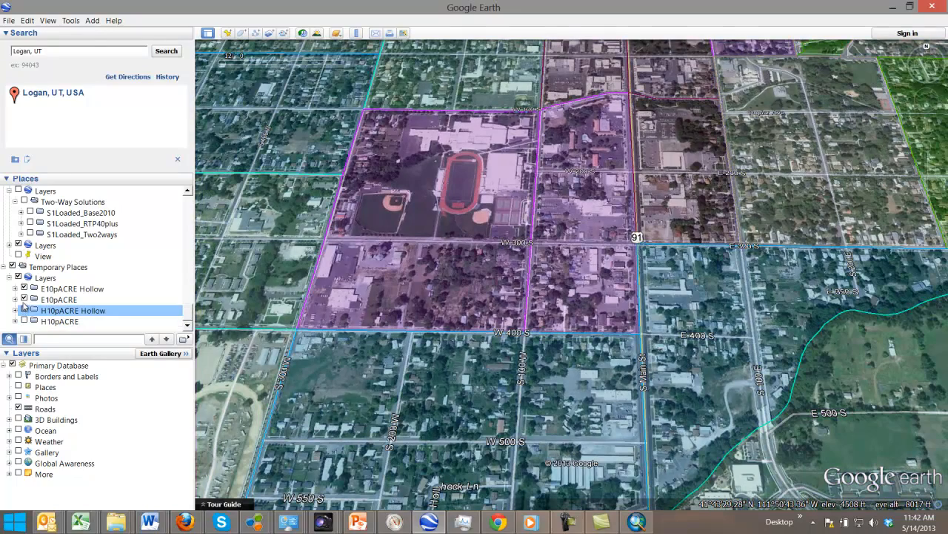
click(24, 299)
click(24, 299)
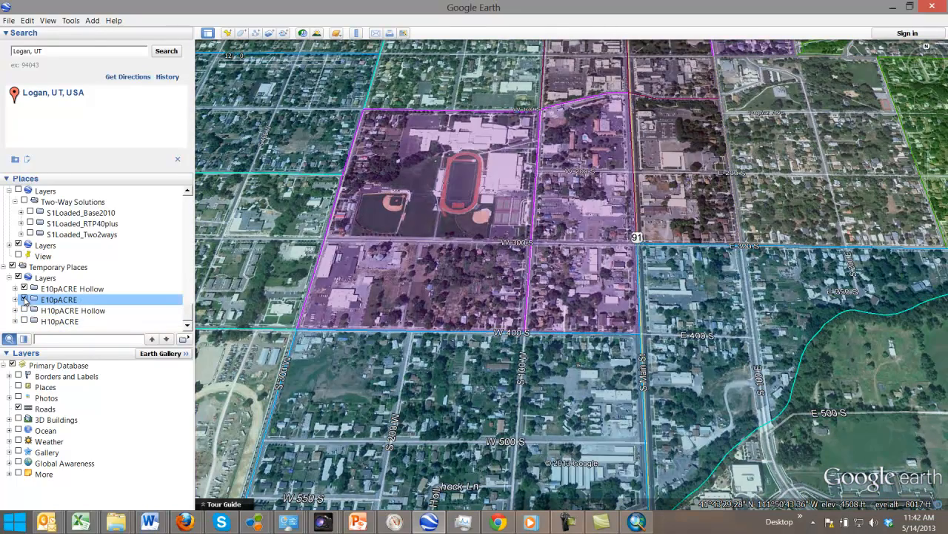
Examine the employment-per-acre labels of the downtown Logan zones along Main St between 200 N and 100 S.
drag(542, 237, 423, 465)
scroll(423, 464, down, 3)
scroll(423, 465, down, 2)
drag(514, 416, 649, 393)
scroll(578, 385, up, 2)
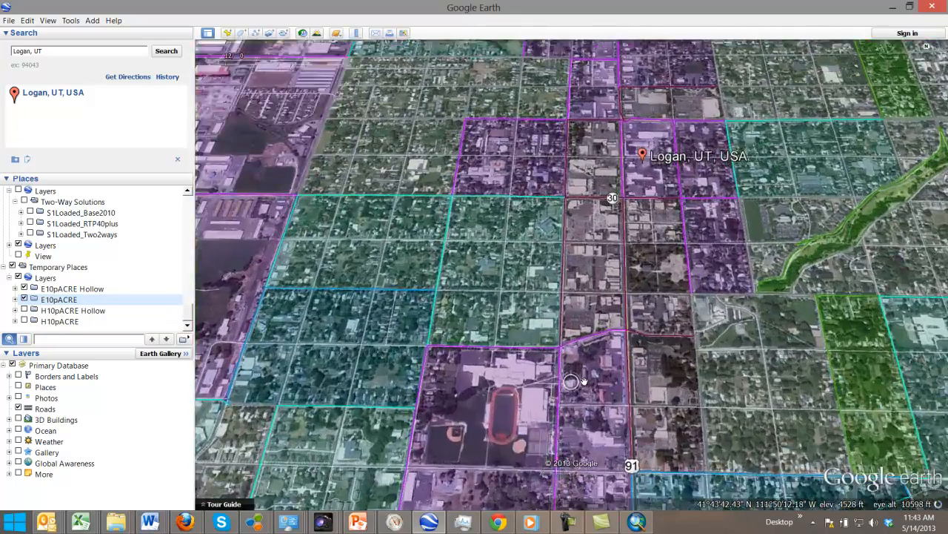
scroll(584, 381, up, 2)
right_click(603, 361)
click(603, 362)
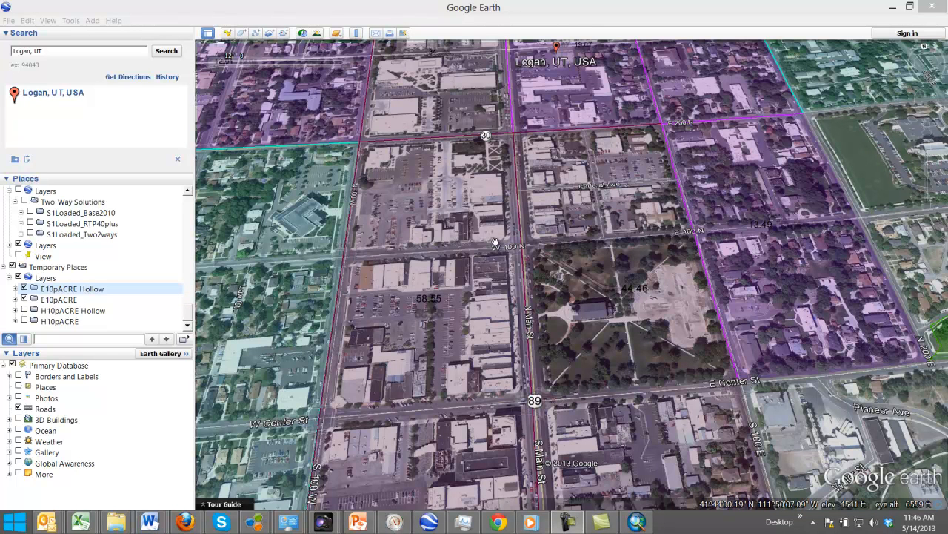
drag(474, 164, 511, 109)
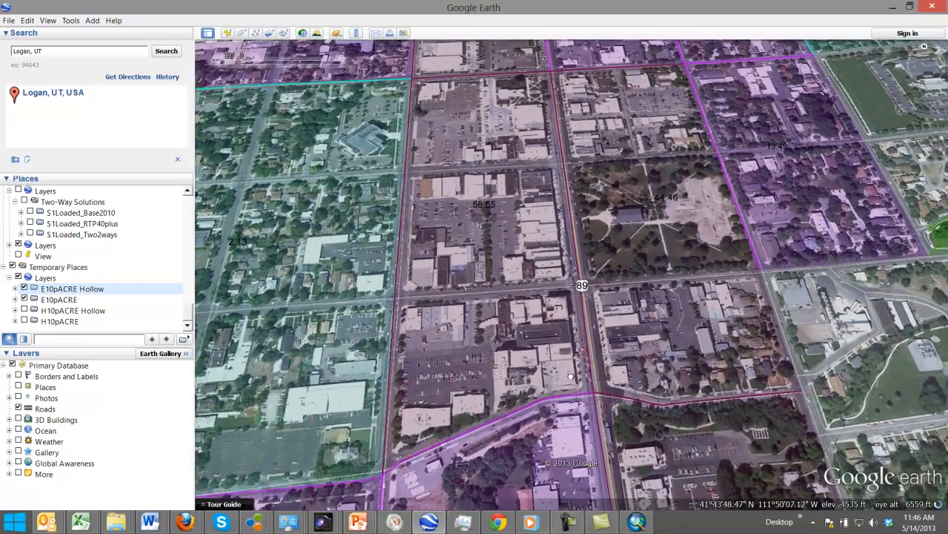
drag(570, 376, 577, 412)
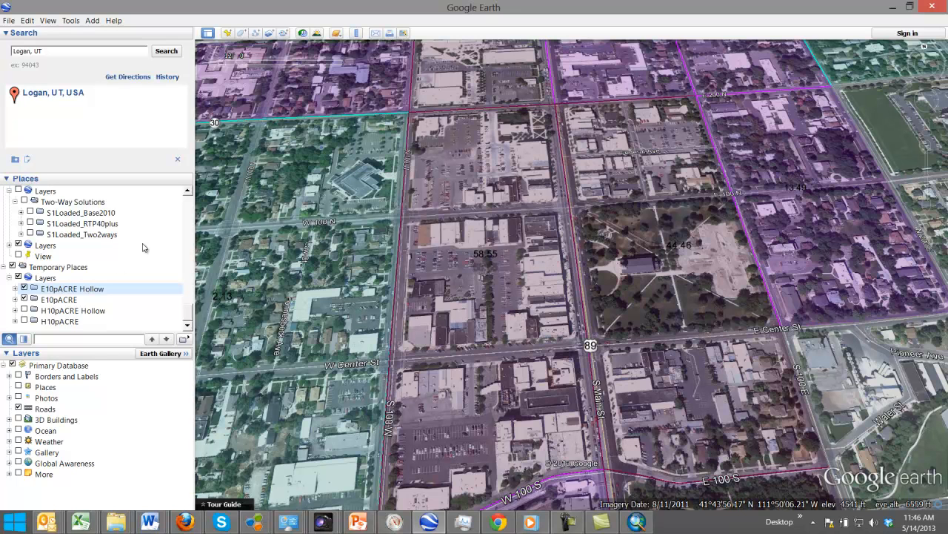
Hide the E10pACRE Hollow and E10pACRE layers and show H10pACRE Hollow and H10pACRE instead.
click(23, 288)
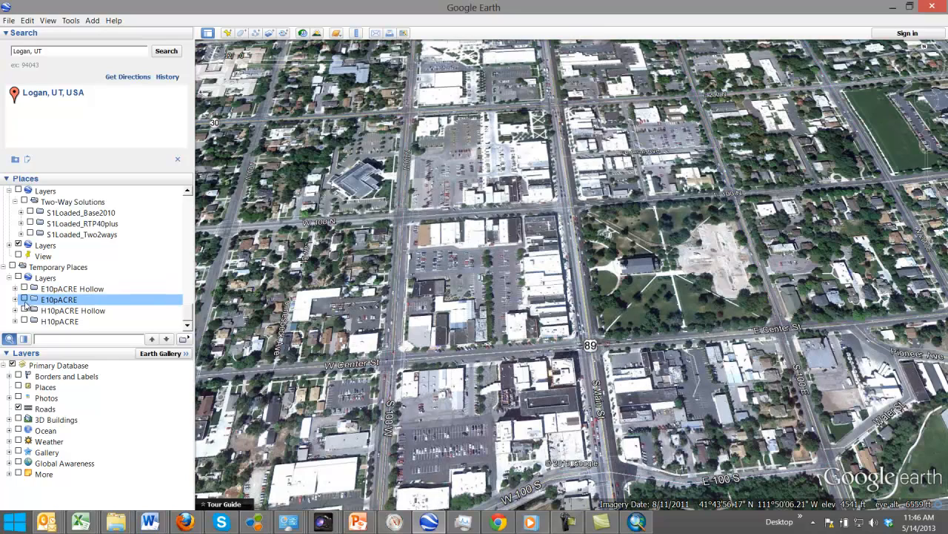
click(23, 310)
click(25, 320)
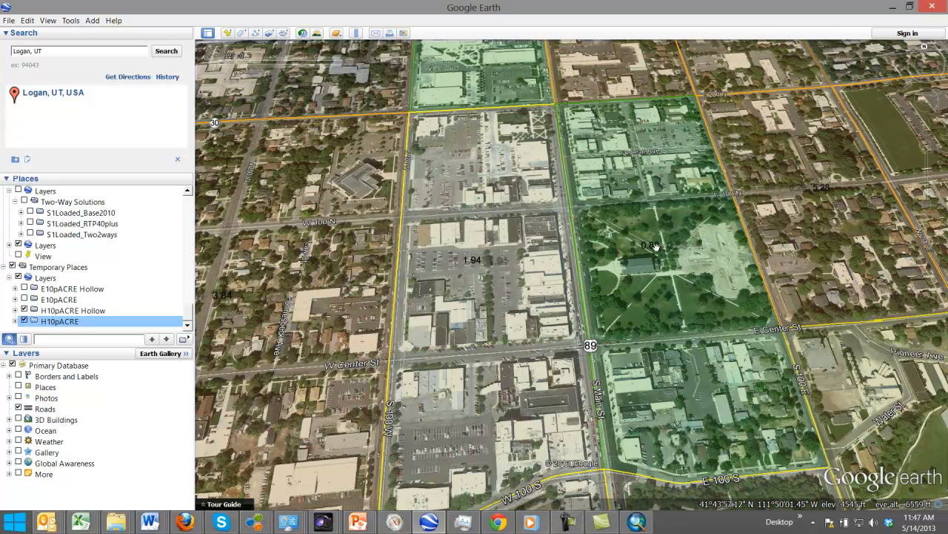
Review the household densities of the zones around the Logan placemark, from N Main St east past N 200 E.
drag(573, 67, 626, 241)
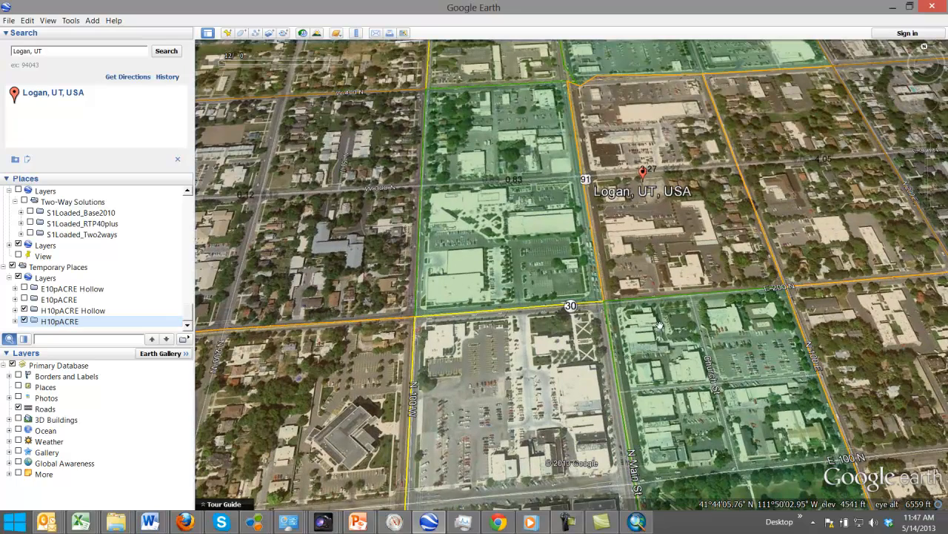
drag(658, 248, 661, 360)
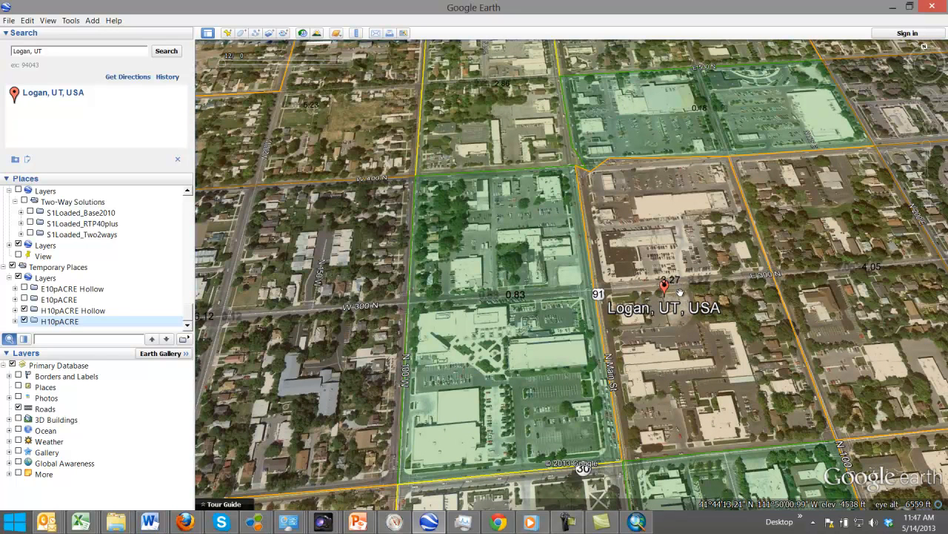
drag(699, 345, 657, 367)
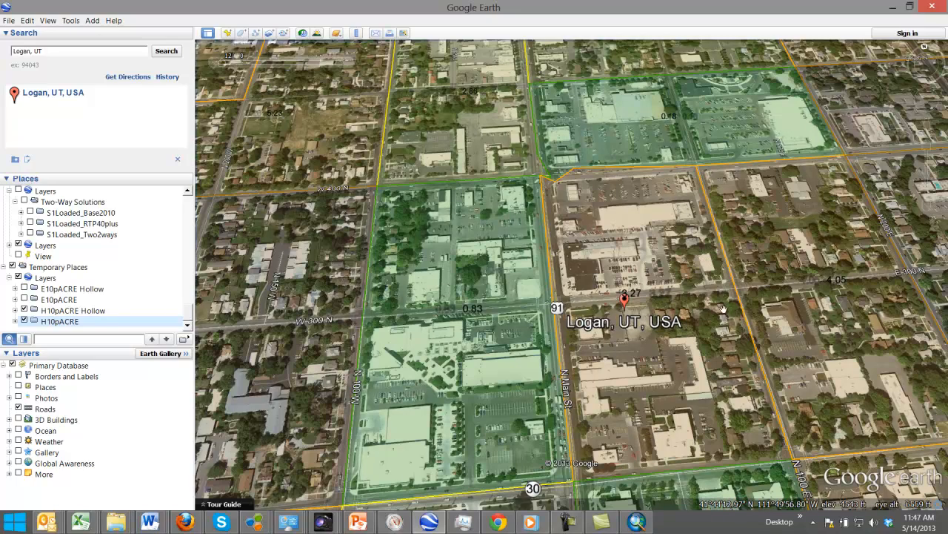
drag(808, 331, 532, 289)
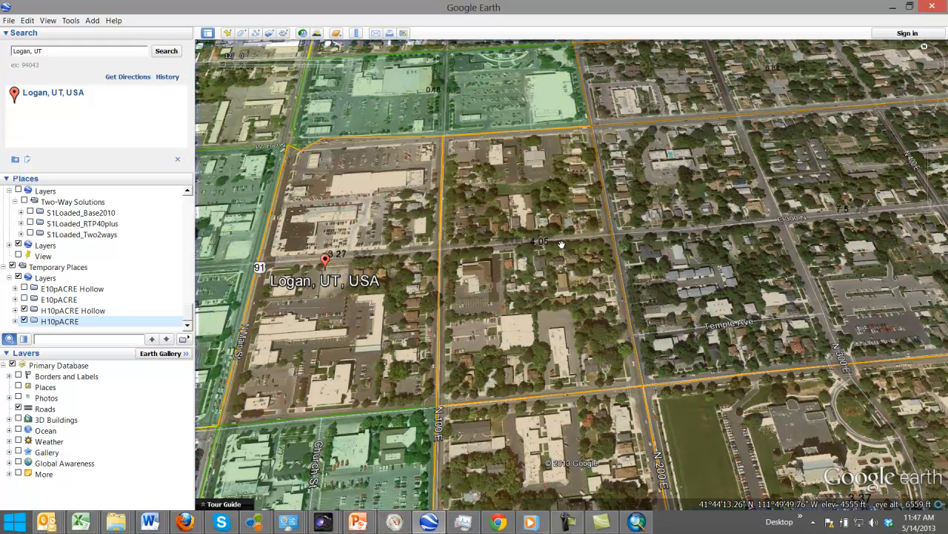
drag(674, 265, 575, 289)
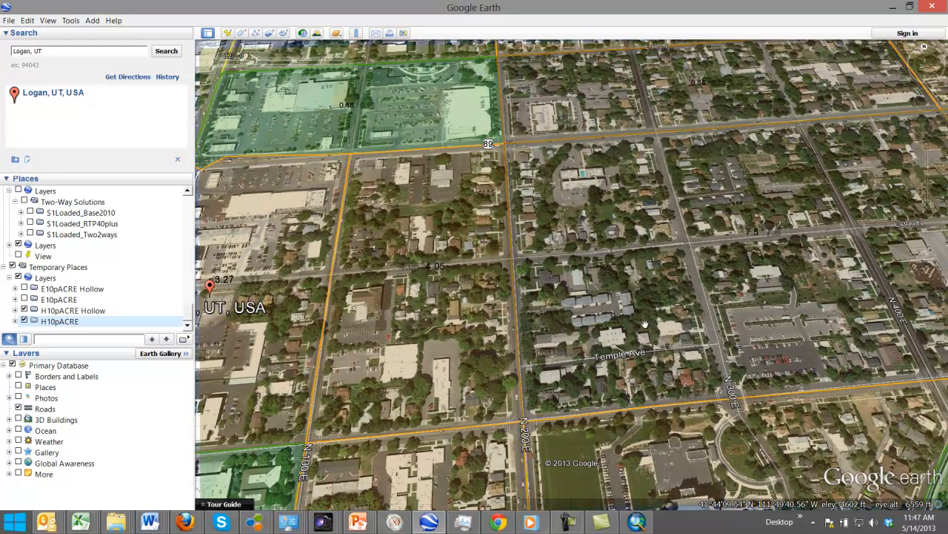
Examine the household density and housing pattern of the residential zone around E 300 N, between N 200 E and N 400 E.
scroll(646, 314, down, 1)
scroll(649, 319, up, 1)
drag(718, 264, 634, 285)
drag(682, 214, 642, 234)
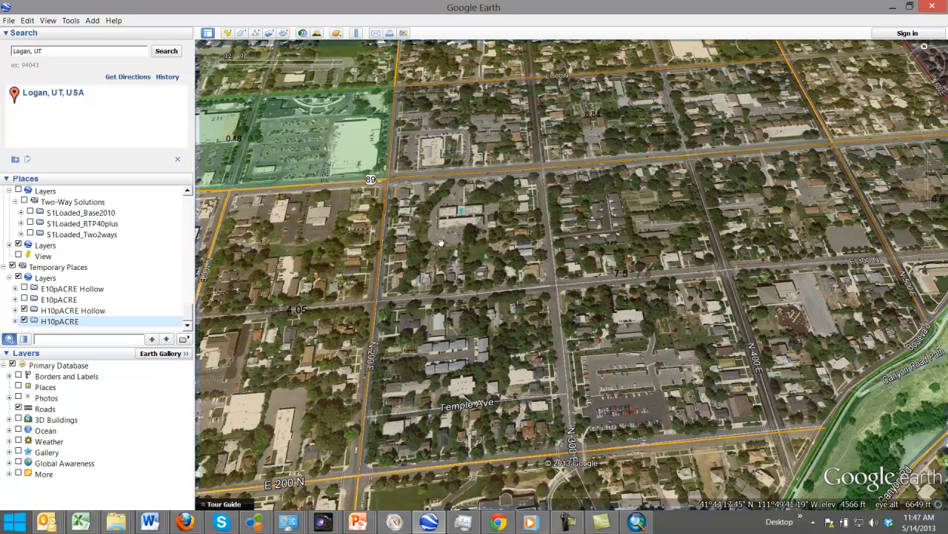
scroll(443, 355, up, 1)
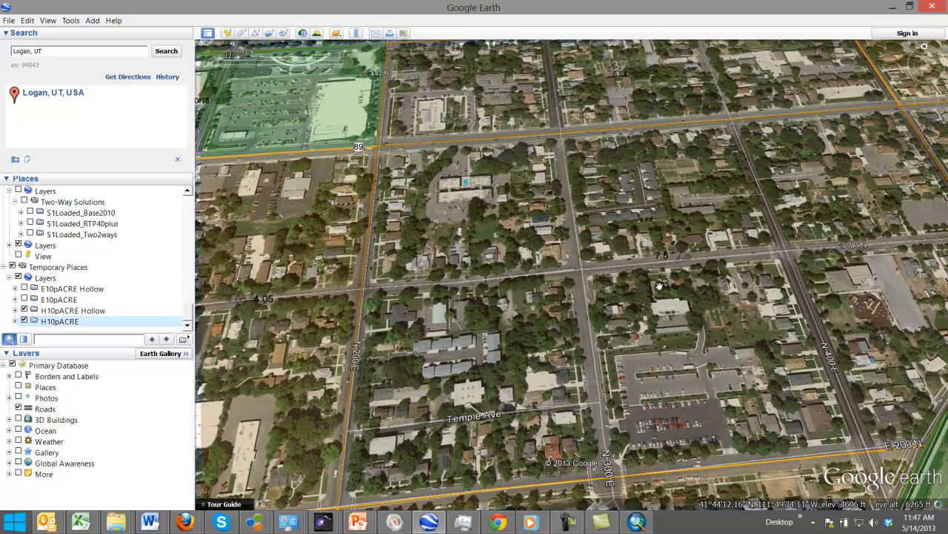
drag(753, 289, 616, 275)
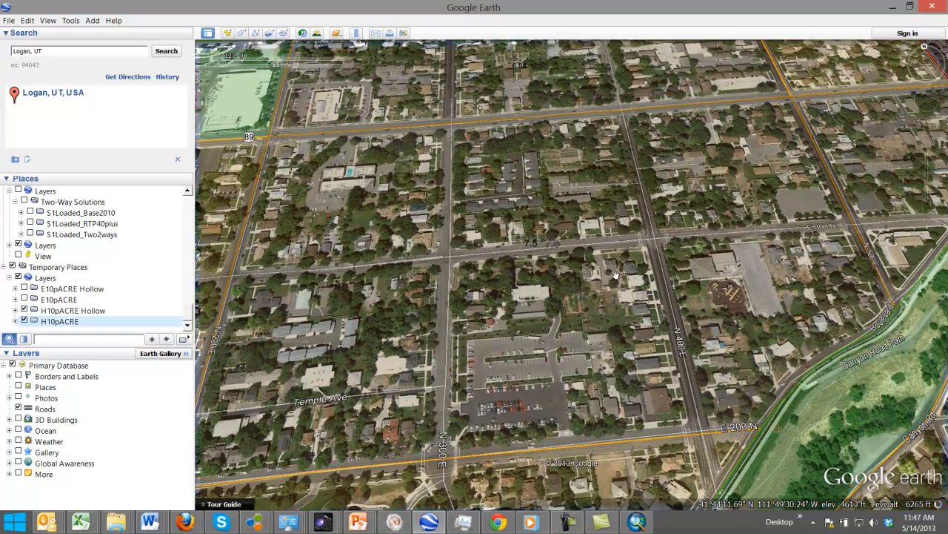
scroll(615, 275, down, 1)
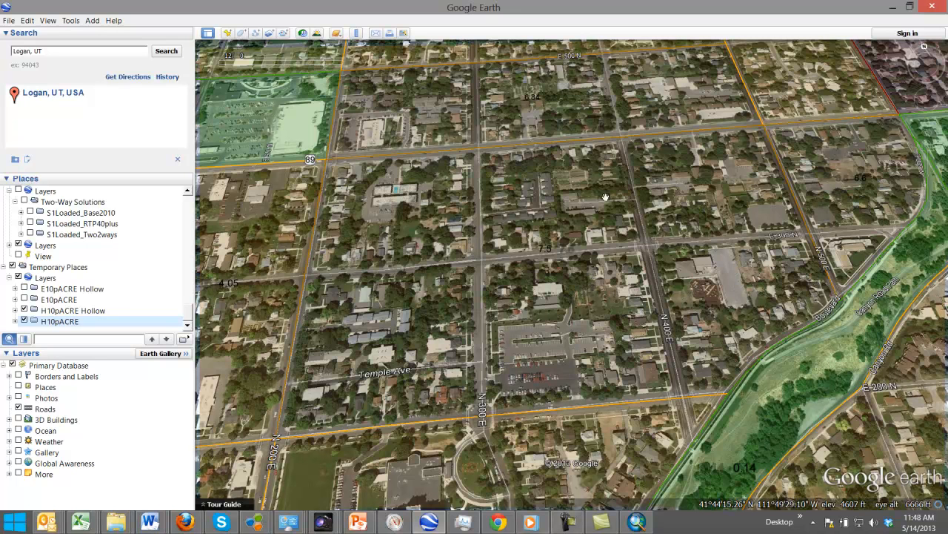
drag(596, 190, 607, 214)
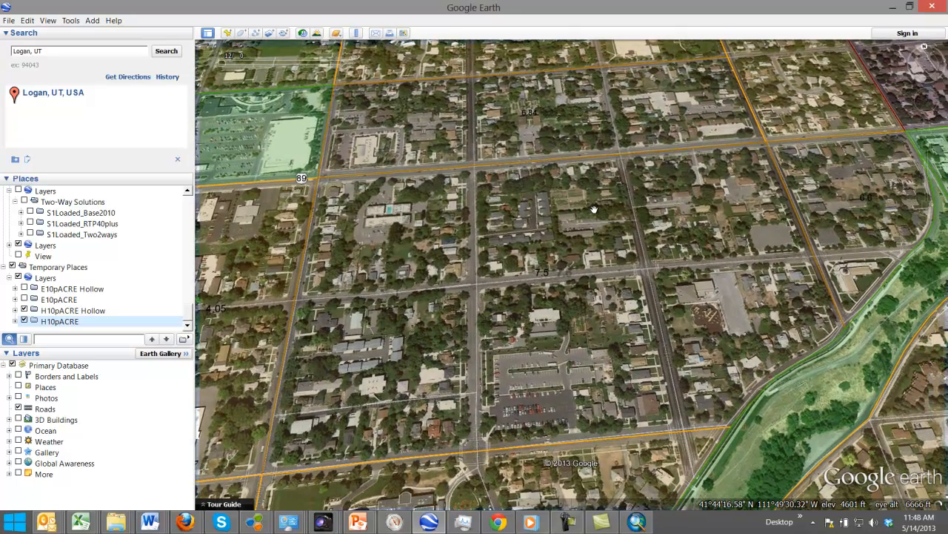
scroll(608, 239, down, 1)
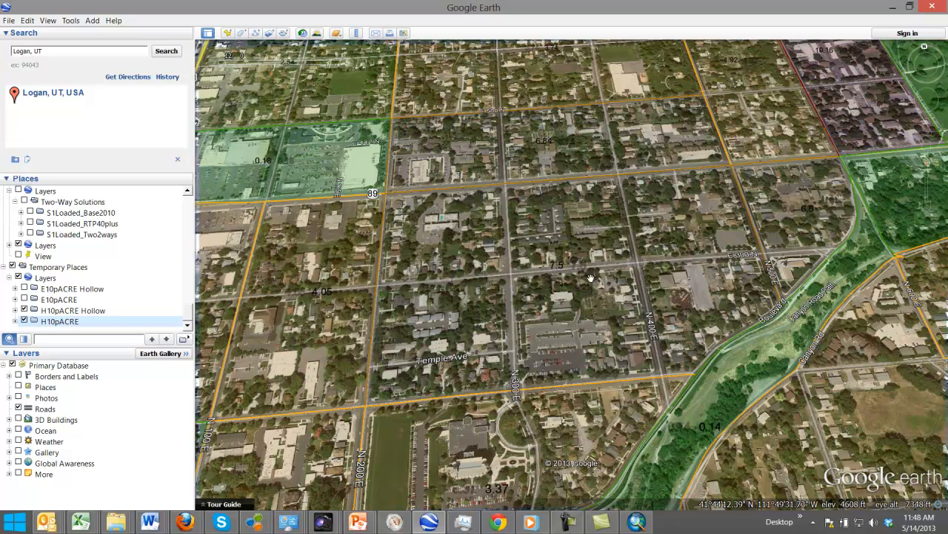
Compare the household density of the zone between N 600 E and N 700 E with the adjoining campus and residential zones.
drag(702, 169, 669, 230)
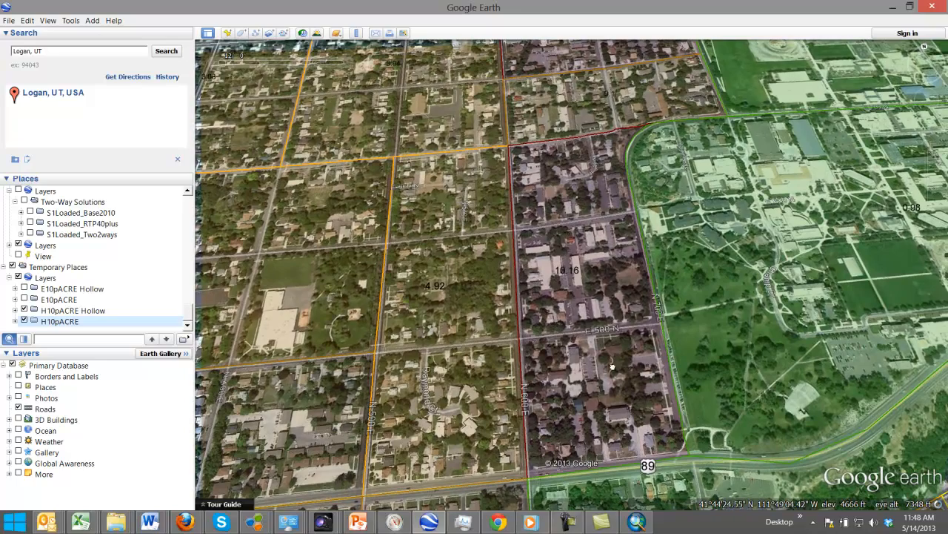
drag(724, 366, 718, 294)
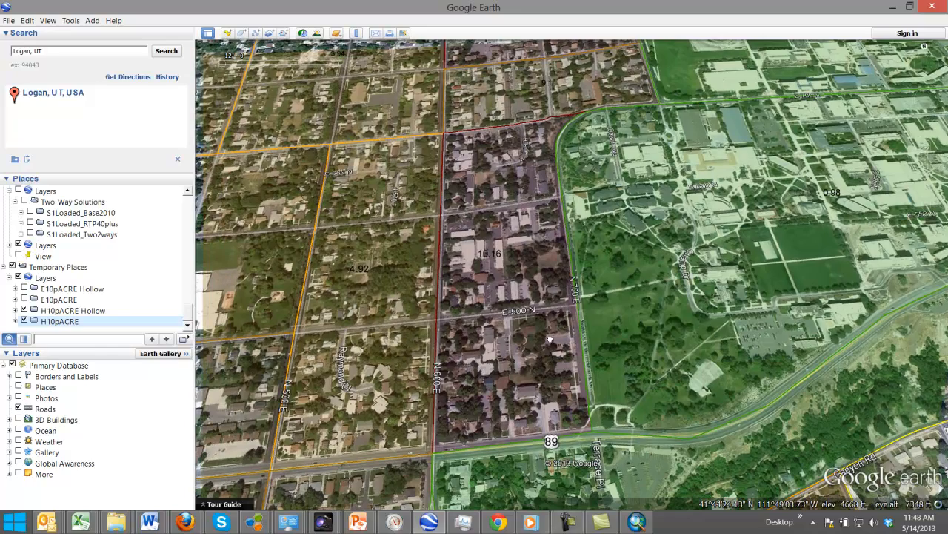
drag(525, 353, 791, 235)
drag(535, 313, 751, 226)
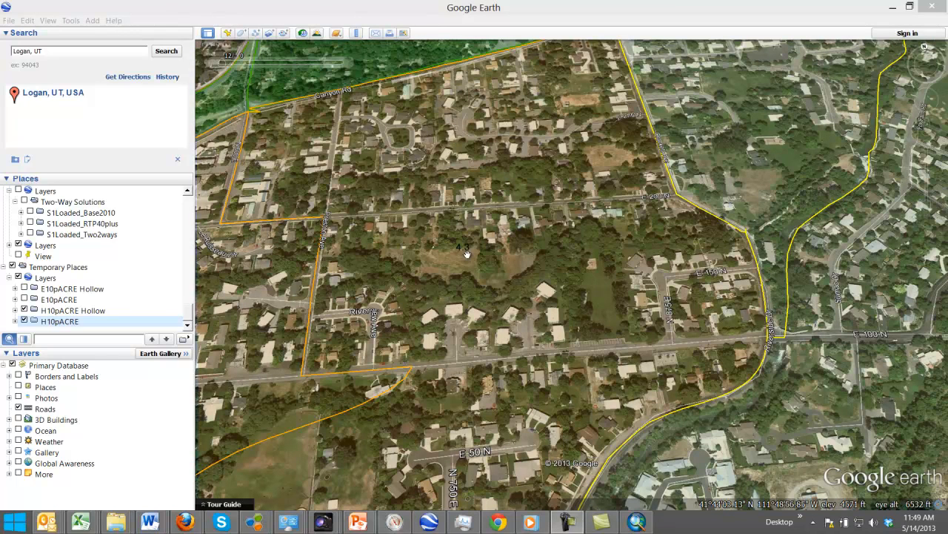
Examine the household density of the residential zone between Canyon Rd and E Center St, bounded by Riverside Dr.
click(467, 251)
scroll(468, 255, down, 2)
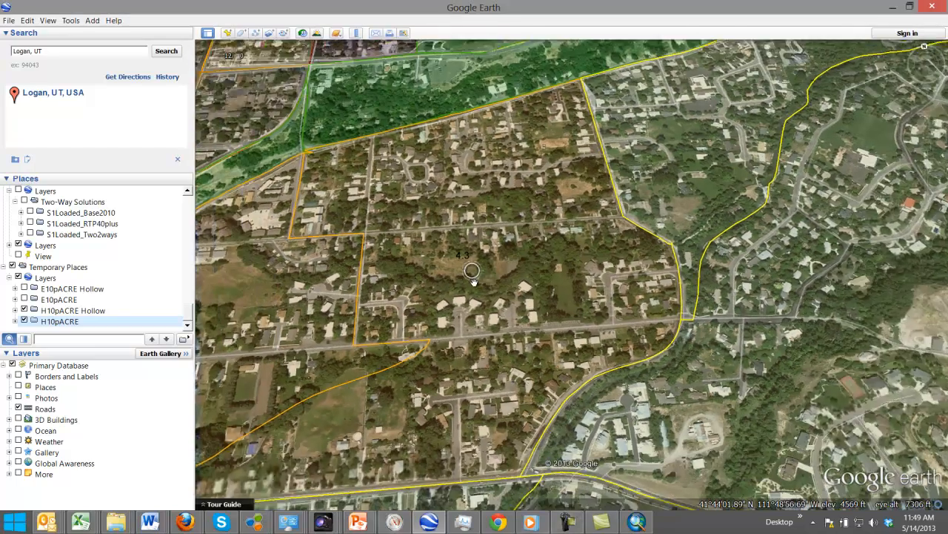
drag(485, 328, 584, 304)
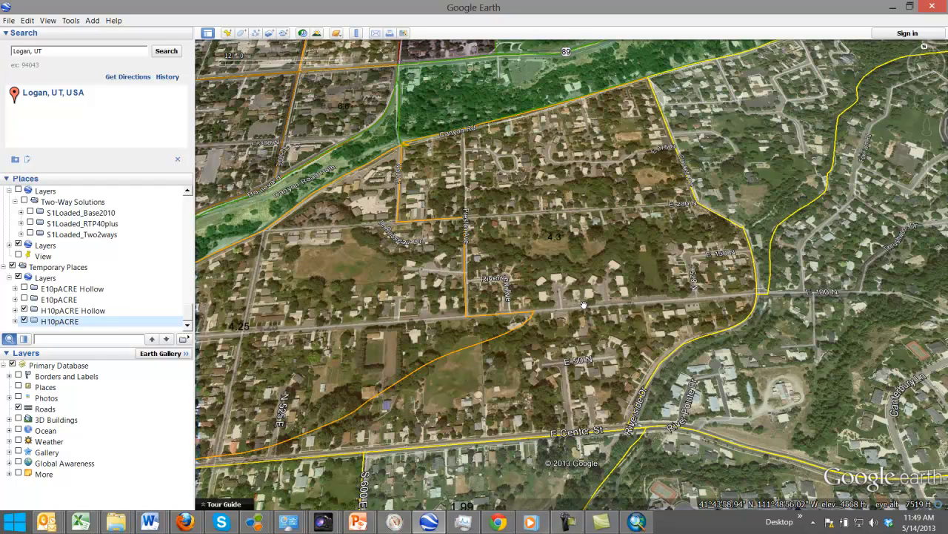
scroll(584, 304, down, 2)
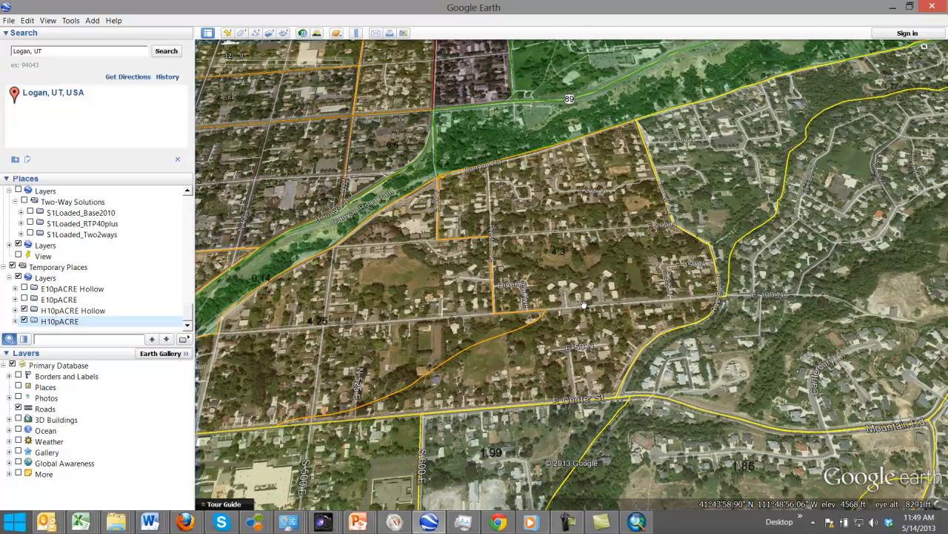
scroll(588, 275, up, 2)
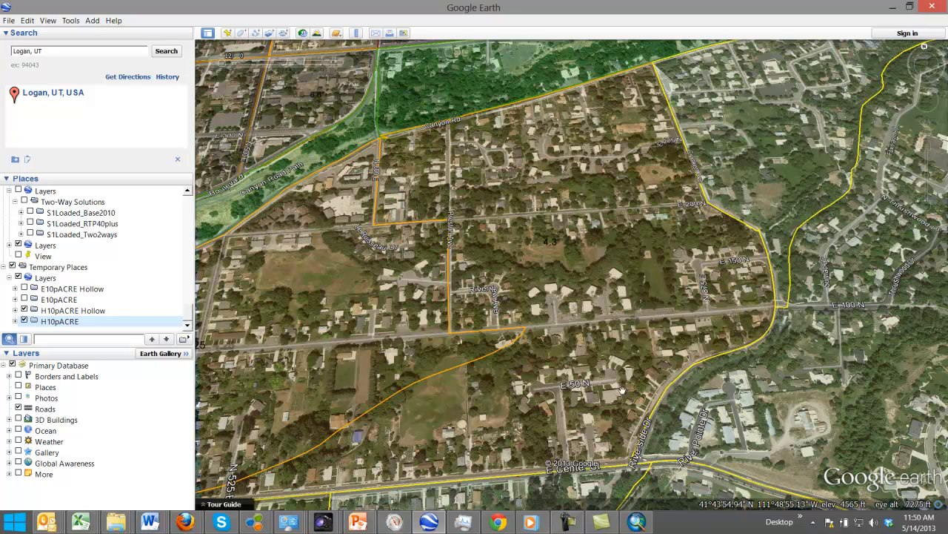
drag(591, 397, 626, 381)
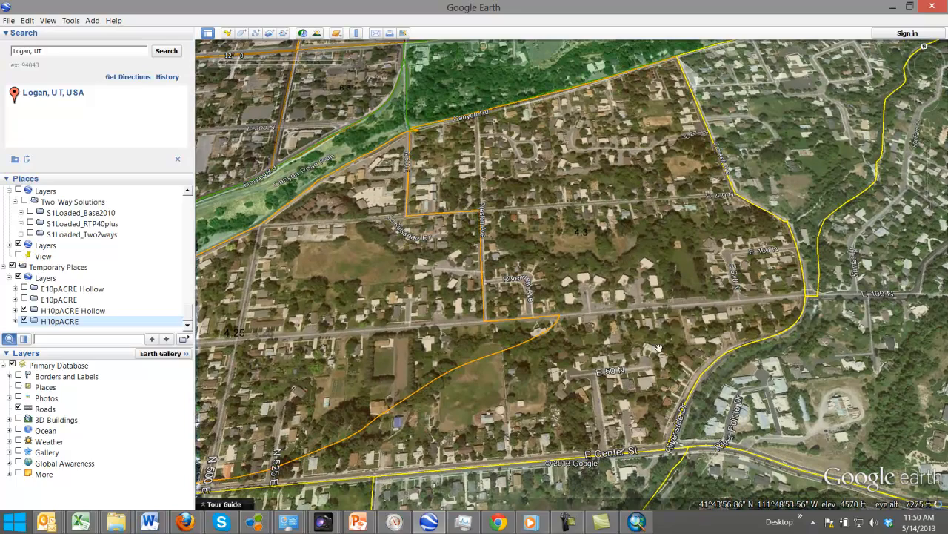
scroll(577, 363, down, 2)
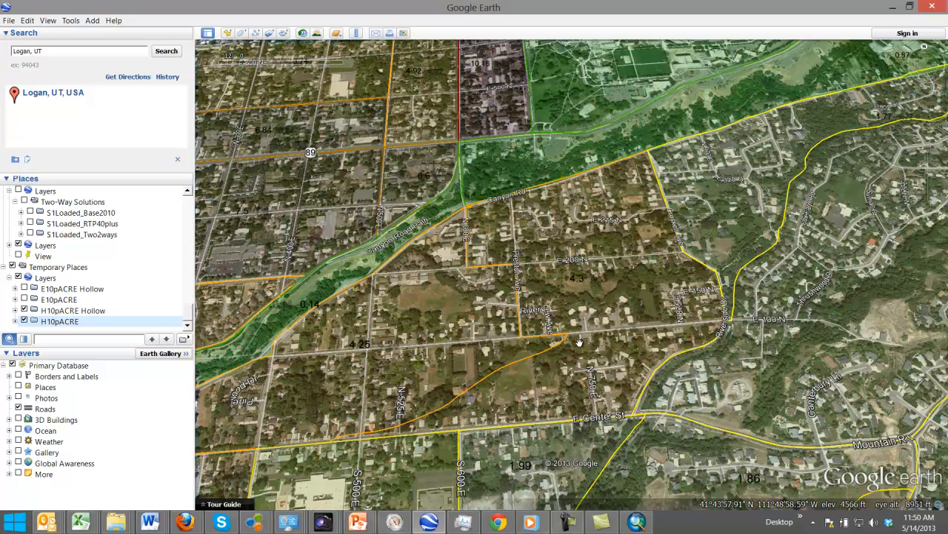
Compare household densities across the wider area from N Main St to the campus and Canyon Rd zones.
drag(501, 234, 600, 236)
scroll(601, 235, down, 2)
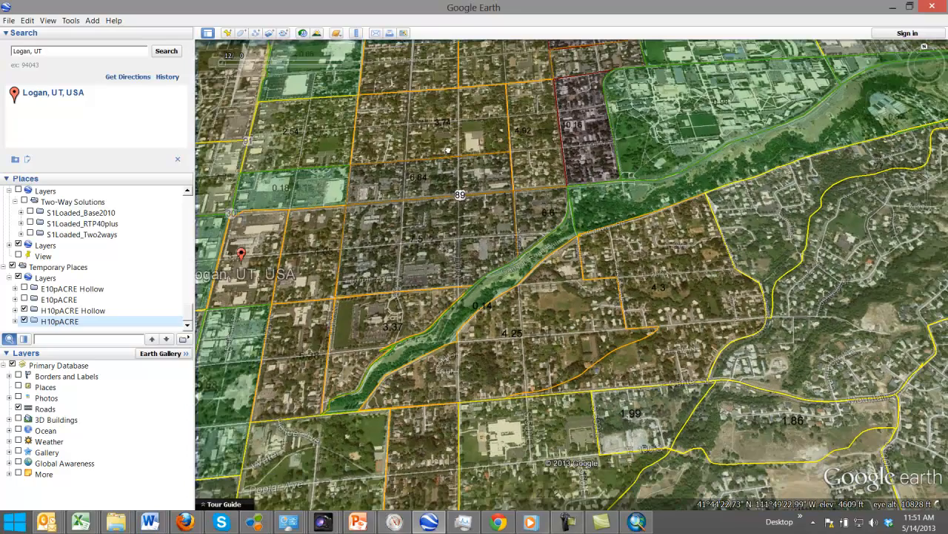
drag(439, 212, 520, 311)
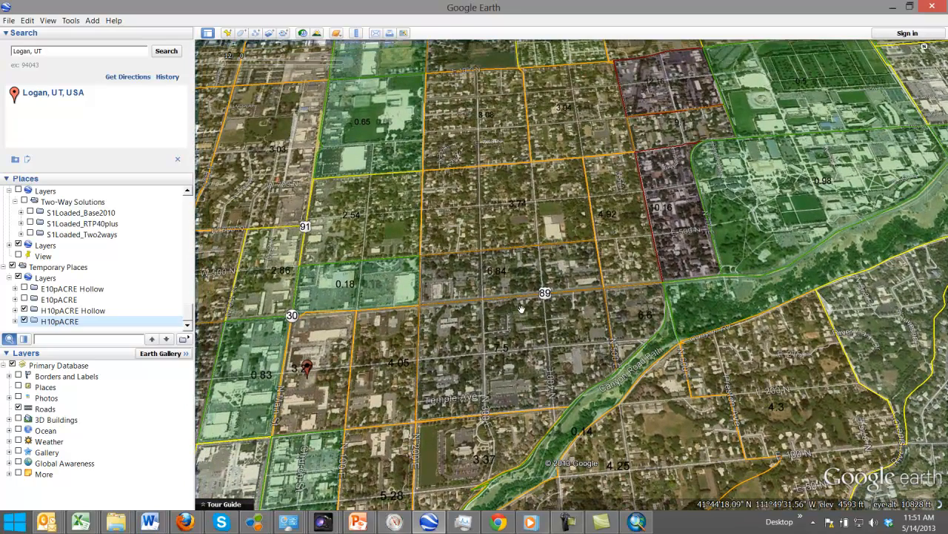